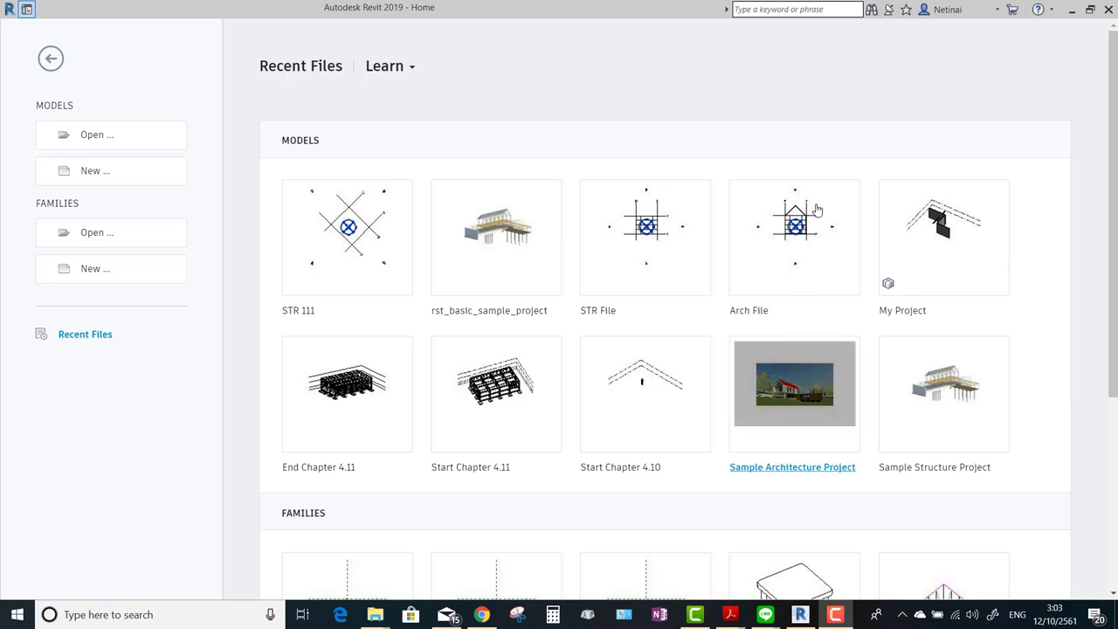
Start a new project, Project10, from the Architectural Template.
{"action": "left_click", "coordinate": [132, 177]}
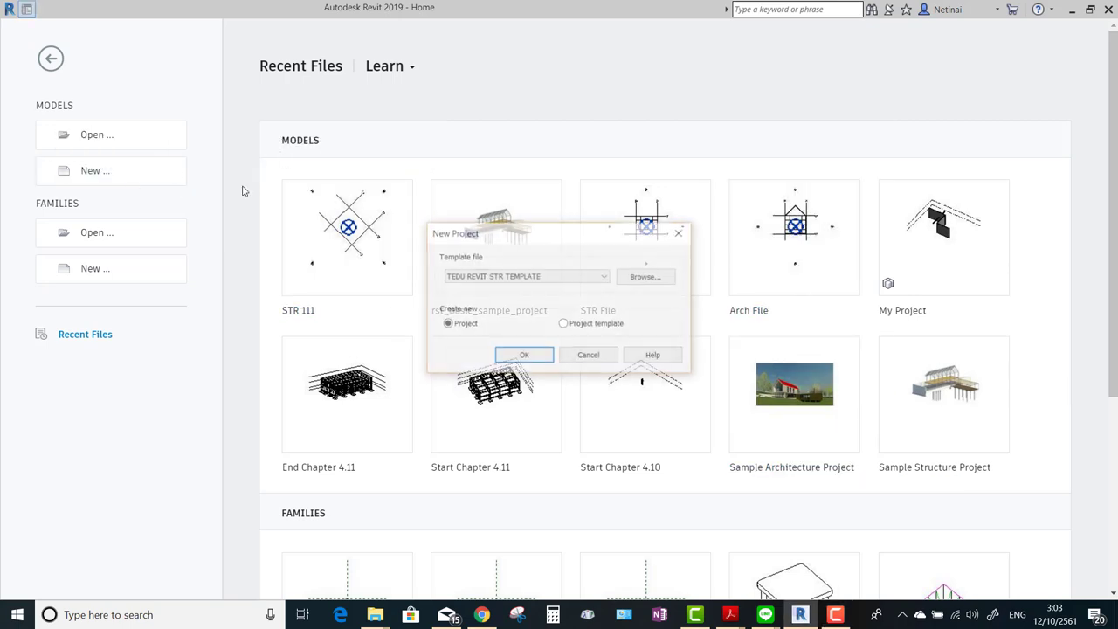
{"action": "left_click", "coordinate": [539, 276]}
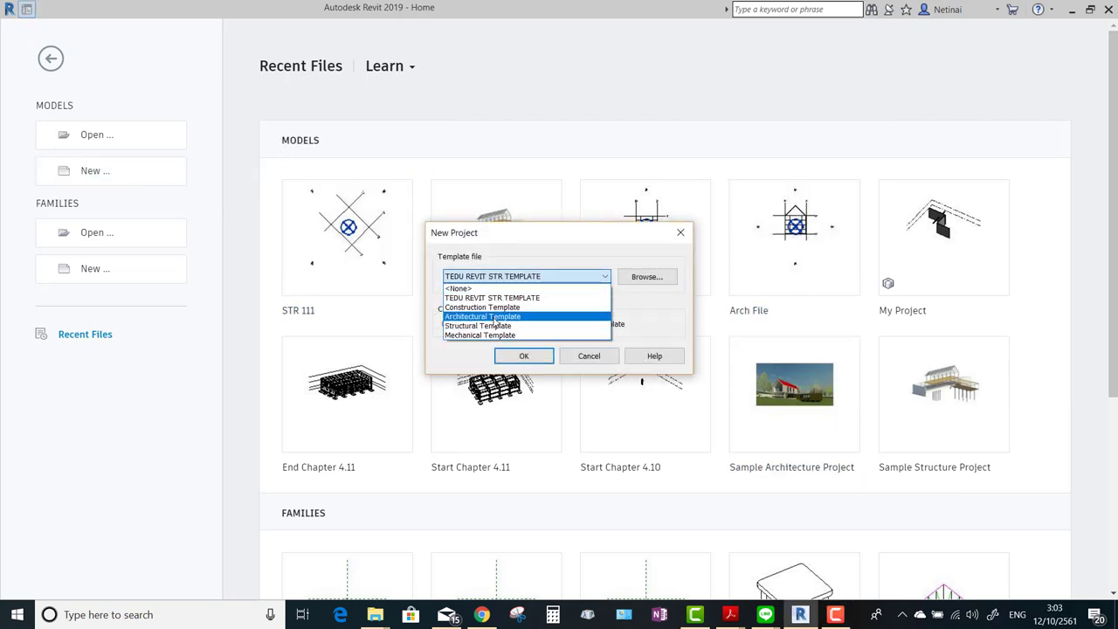
{"action": "left_click", "coordinate": [501, 317]}
{"action": "left_click", "coordinate": [523, 356]}
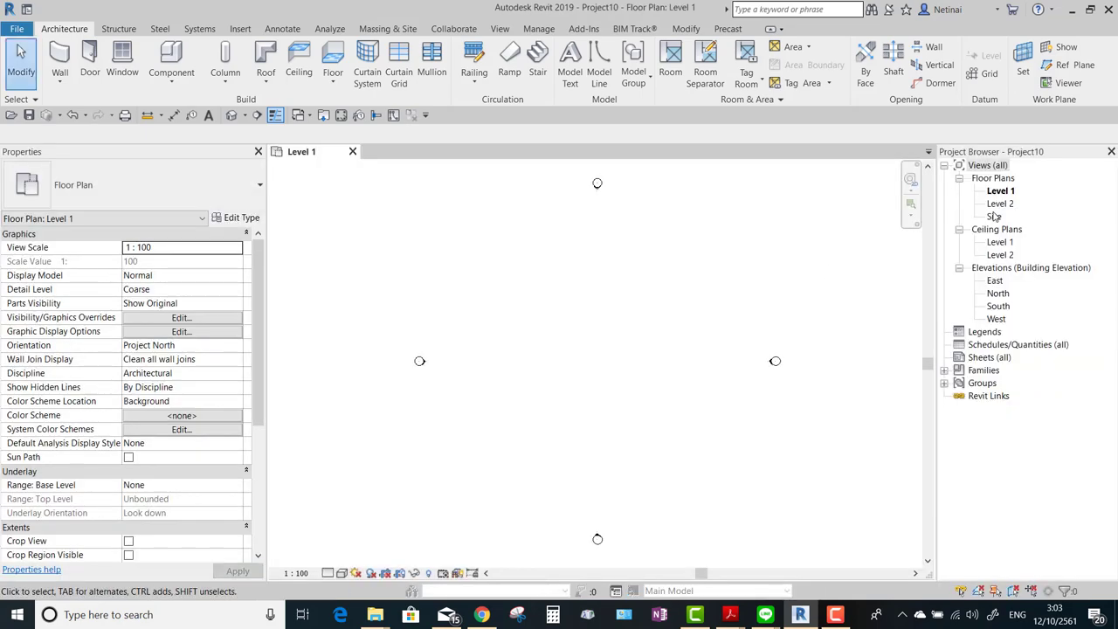
Open the Site plan and make the Site Project Base Point and Survey Point subcategories visible.
{"action": "double_click", "coordinate": [994, 216]}
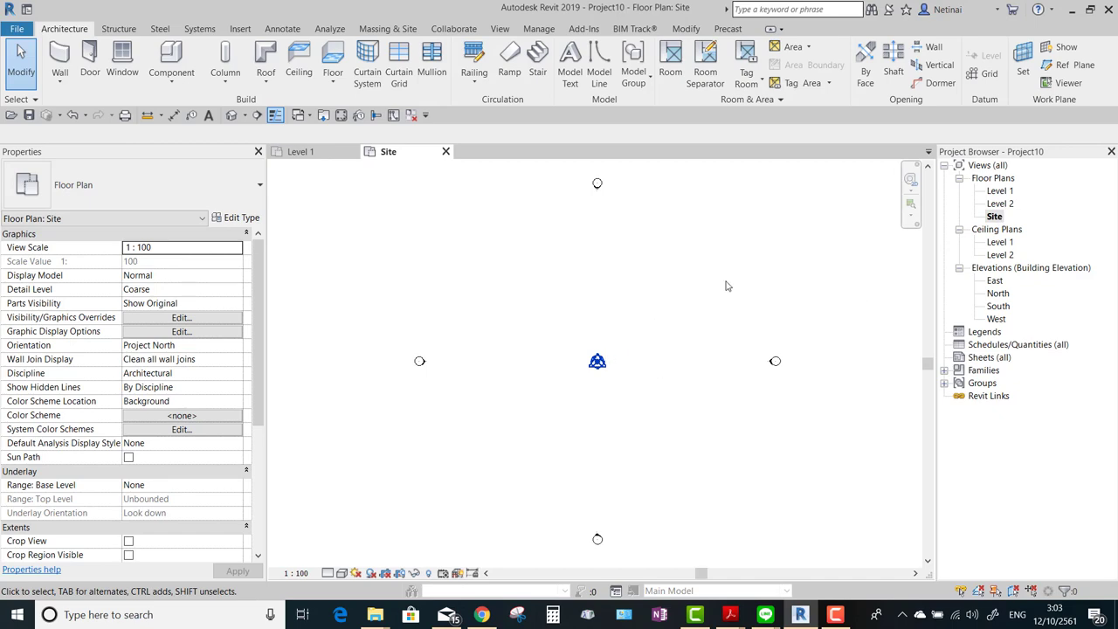
{"action": "key", "text": "v"}
{"action": "key", "text": "g"}
{"action": "scroll", "coordinate": [664, 288], "scroll_direction": "down", "scroll_amount": 2}
{"action": "scroll", "coordinate": [649, 299], "scroll_direction": "down", "scroll_amount": 10}
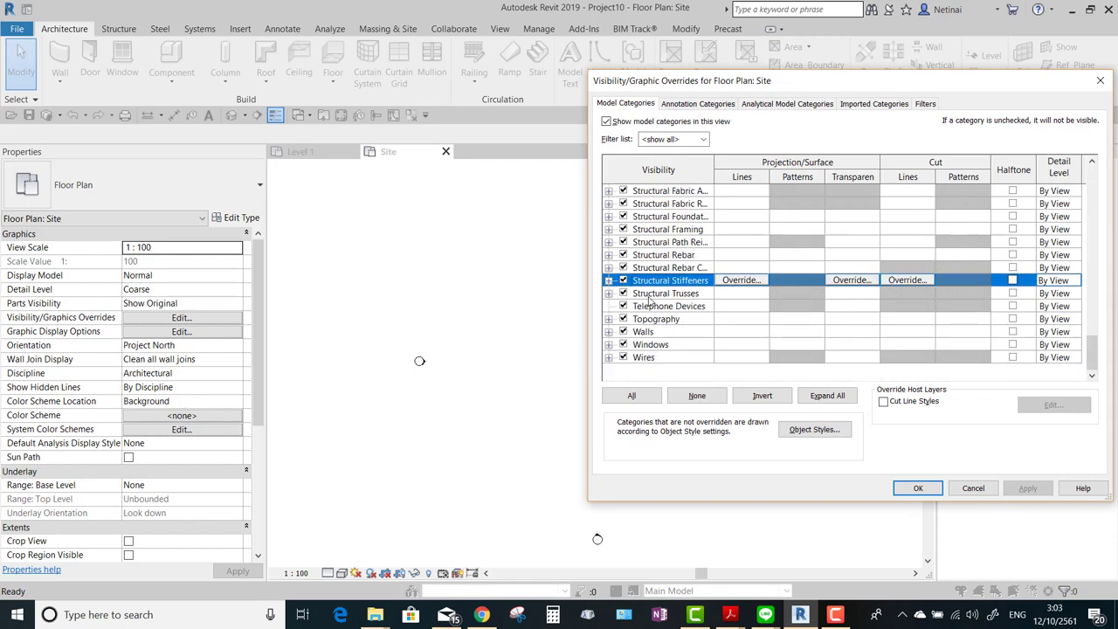
{"action": "scroll", "coordinate": [647, 292], "scroll_direction": "up", "scroll_amount": 1}
{"action": "scroll", "coordinate": [637, 219], "scroll_direction": "up", "scroll_amount": 1}
{"action": "scroll", "coordinate": [622, 238], "scroll_direction": "up", "scroll_amount": 1}
{"action": "left_click", "coordinate": [609, 230]}
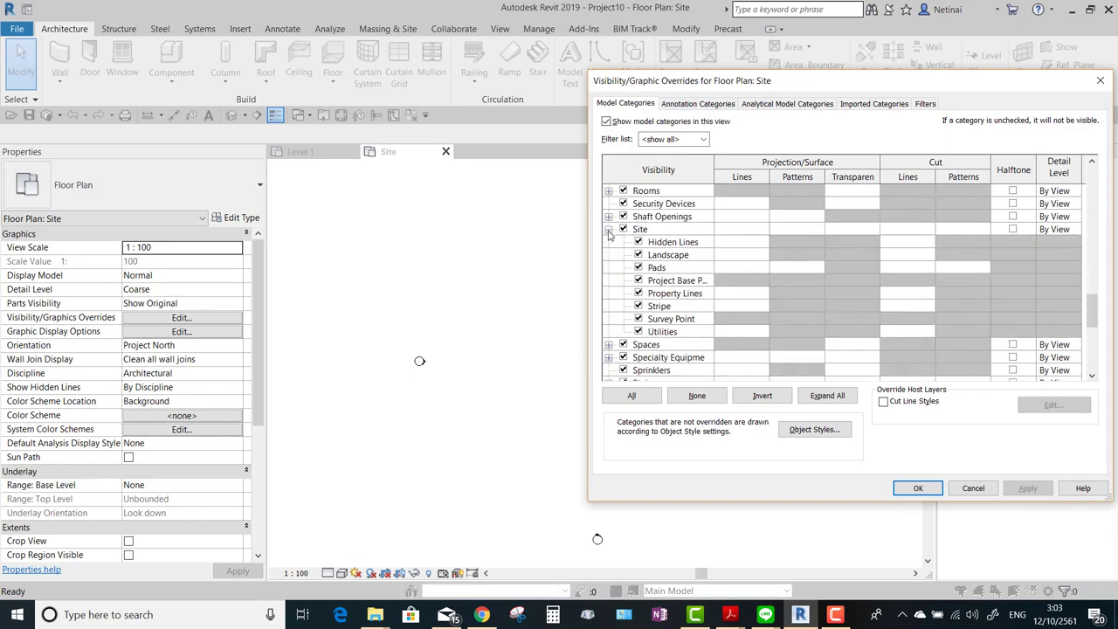
{"action": "left_click", "coordinate": [681, 281]}
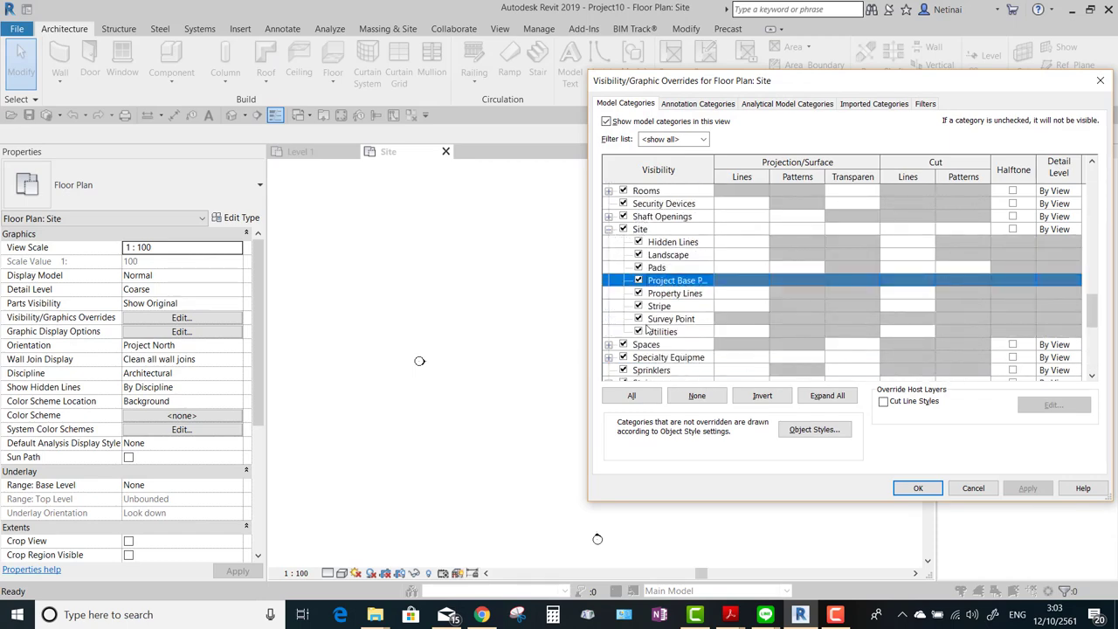
{"action": "left_click", "coordinate": [664, 319]}
{"action": "left_click", "coordinate": [919, 489]}
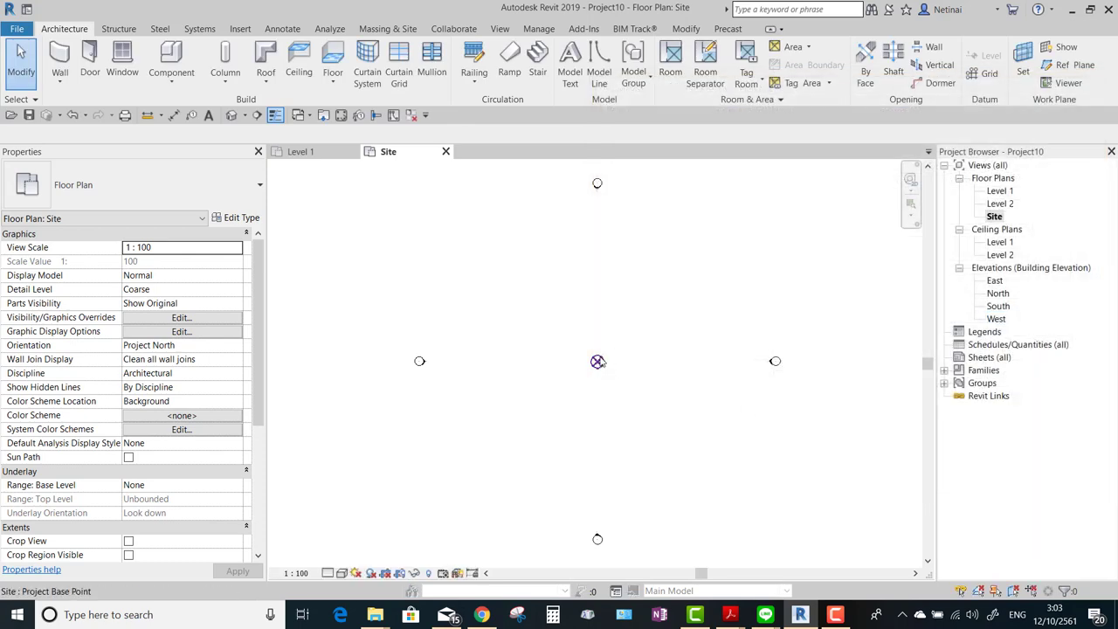
Inspect the project base point's coordinates (N/S, E/W, Elev all 0.0) without changing them.
{"action": "left_click", "coordinate": [597, 362]}
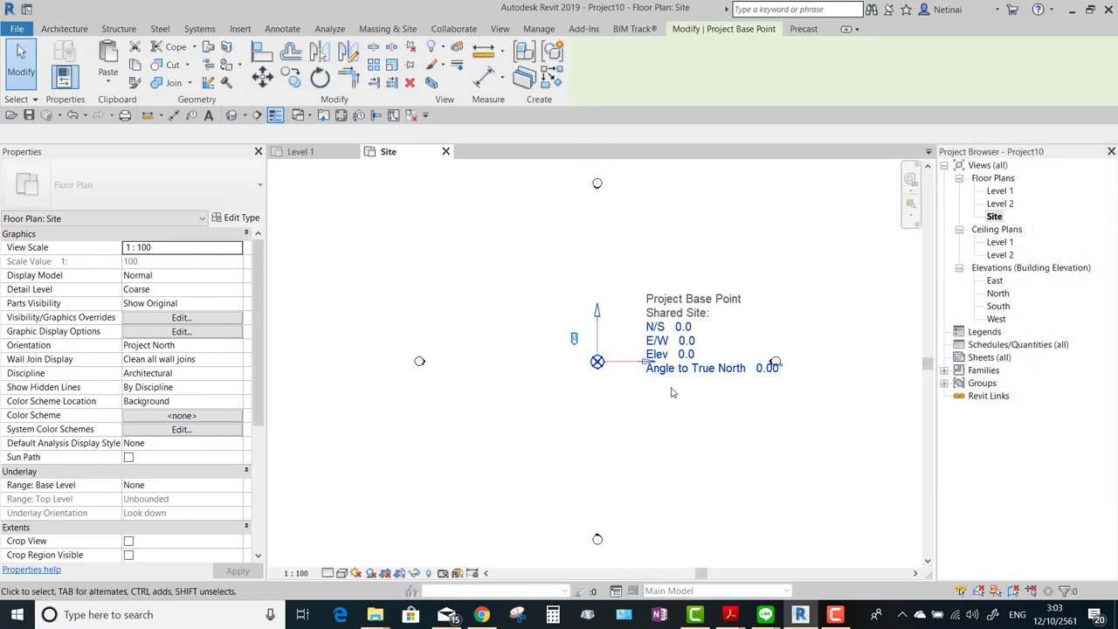
{"action": "left_click", "coordinate": [693, 428]}
{"action": "left_click", "coordinate": [598, 362]}
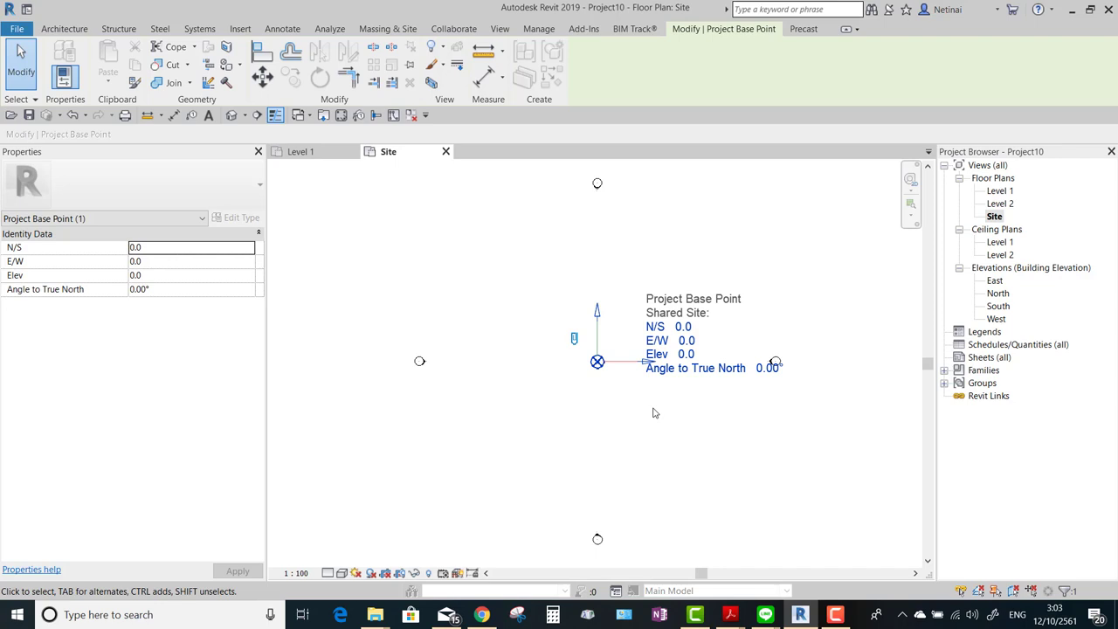
{"action": "left_click", "coordinate": [609, 367]}
{"action": "left_click", "coordinate": [609, 367]}
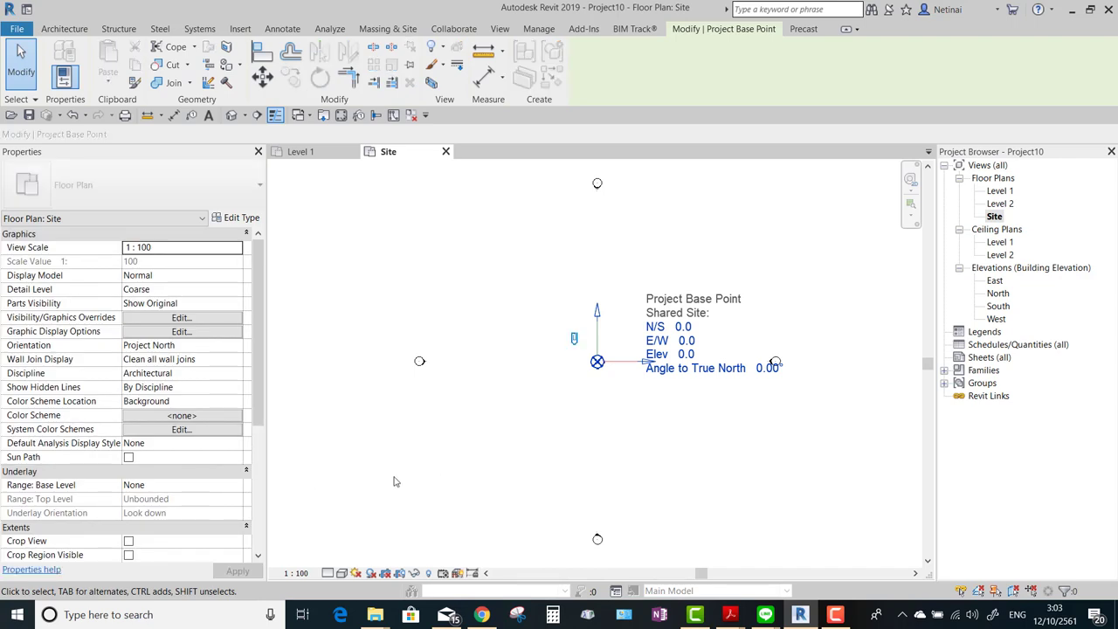
{"action": "left_click", "coordinate": [686, 328]}
{"action": "key", "text": "Escape"}
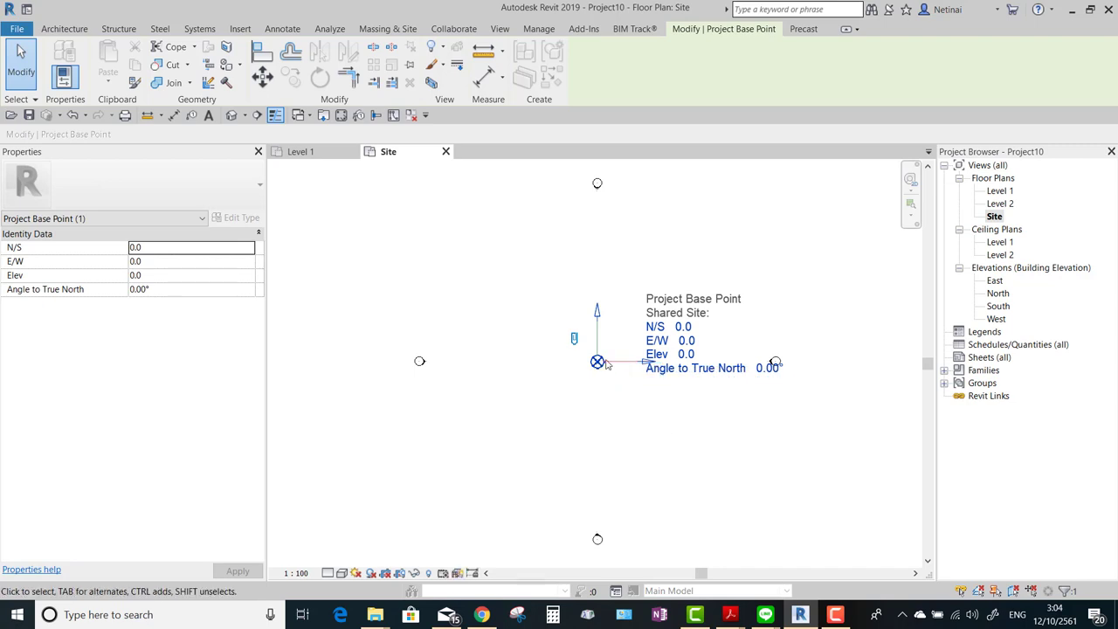
{"action": "key", "text": "Escape"}
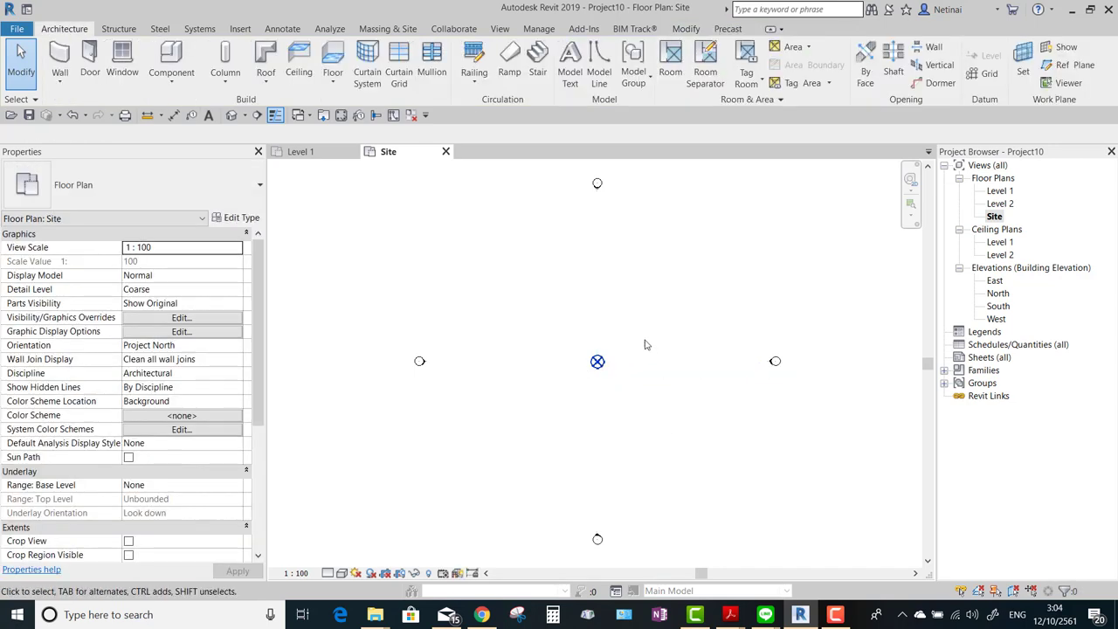
Draw vertical grids 1 and 2 and horizontal grids 3 and 4 with the Grid tool.
{"action": "key", "text": "g"}
{"action": "key", "text": "r"}
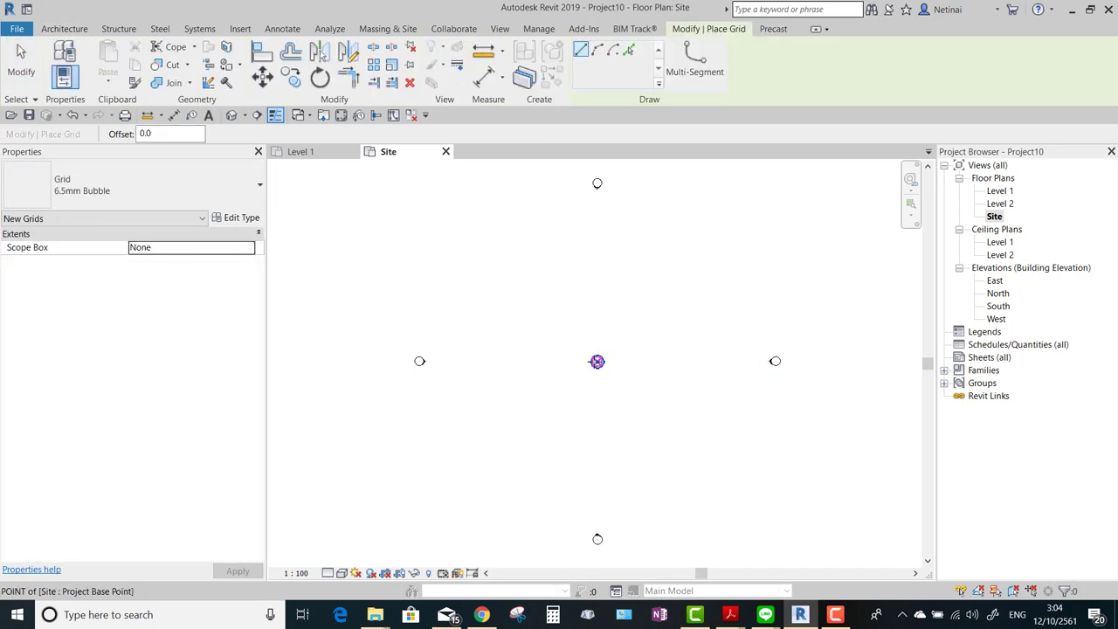
{"action": "left_click", "coordinate": [597, 361]}
{"action": "left_click", "coordinate": [597, 221]}
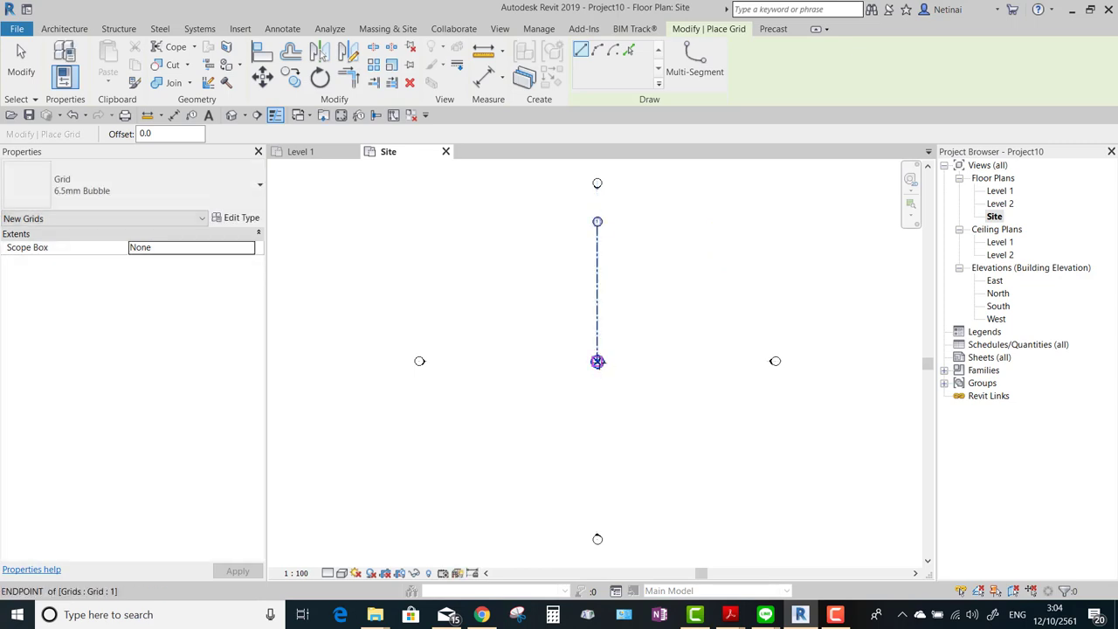
{"action": "left_click", "coordinate": [674, 361]}
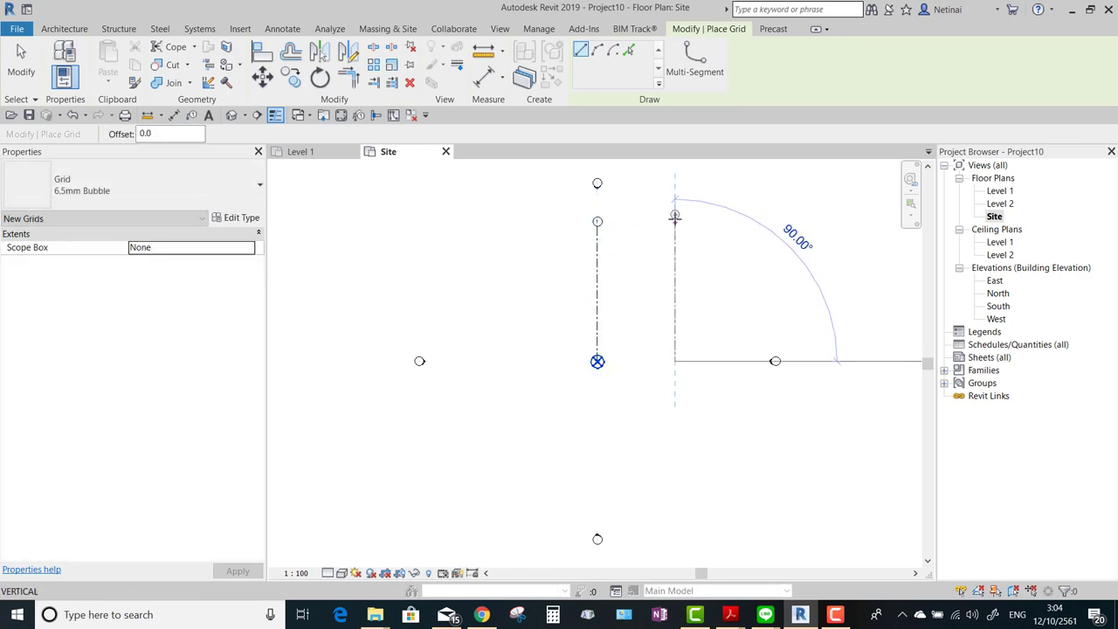
{"action": "left_click", "coordinate": [675, 221]}
{"action": "left_click", "coordinate": [564, 248]}
{"action": "left_click", "coordinate": [723, 248]}
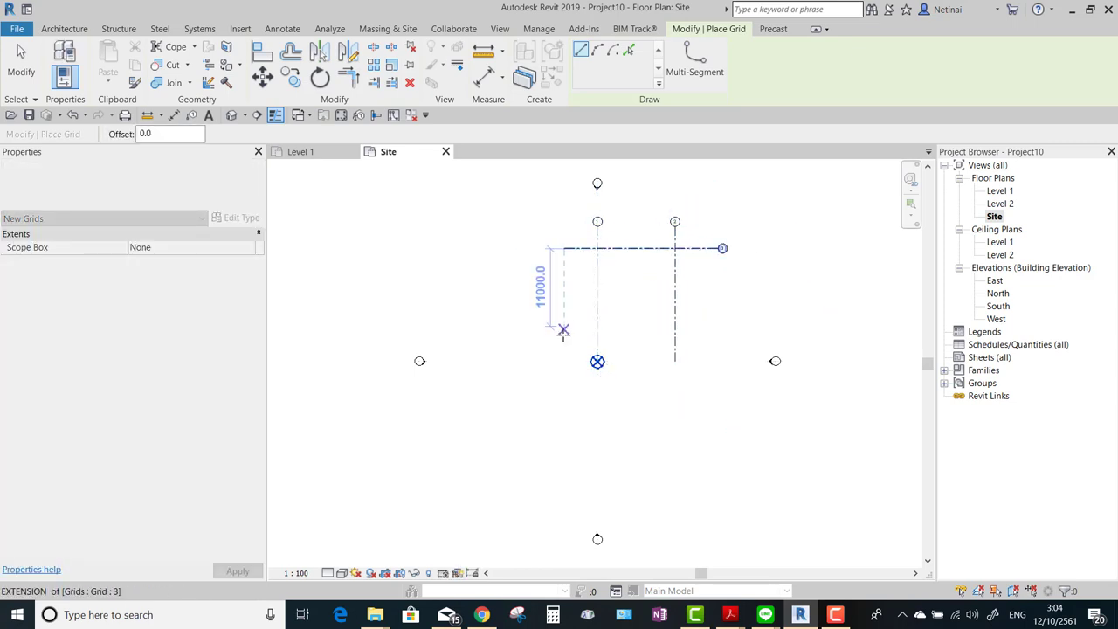
{"action": "left_click", "coordinate": [564, 333]}
{"action": "left_click", "coordinate": [723, 333]}
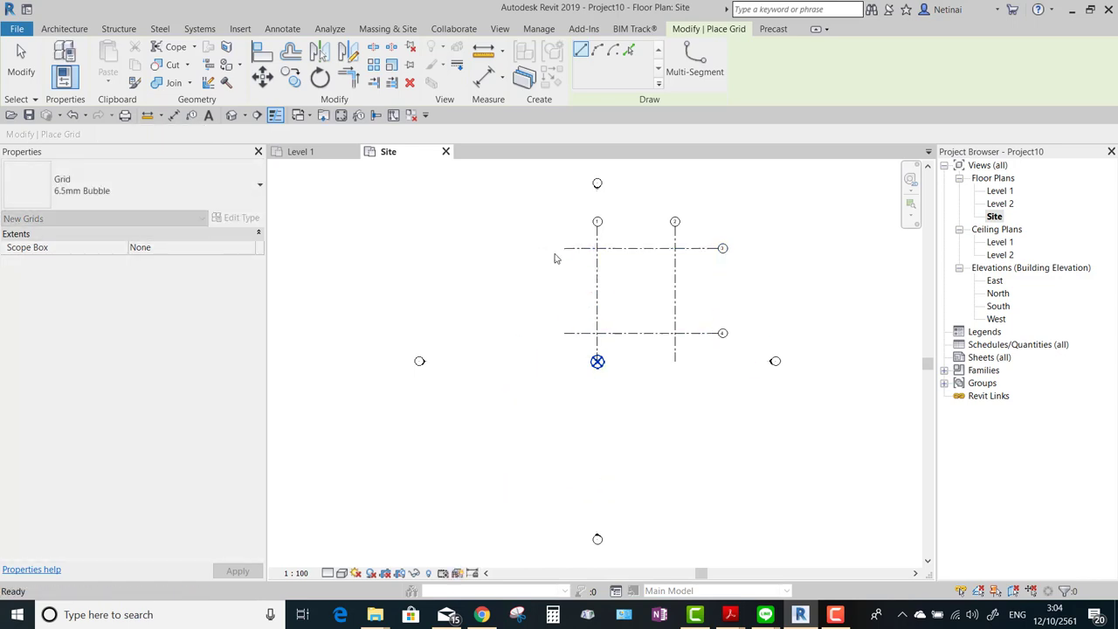
{"action": "key", "text": "Escape"}
{"action": "key", "text": "Escape"}
Move all four grids so the grid 1/grid 4 intersection sits on the project base point.
{"action": "scroll", "coordinate": [782, 306], "scroll_direction": "up", "scroll_amount": 3}
{"action": "middle_click_drag", "start_coordinate": [782, 306], "coordinate": [859, 393]}
{"action": "left_click_drag", "start_coordinate": [679, 435], "coordinate": [481, 262]}
{"action": "left_click", "coordinate": [262, 76]}
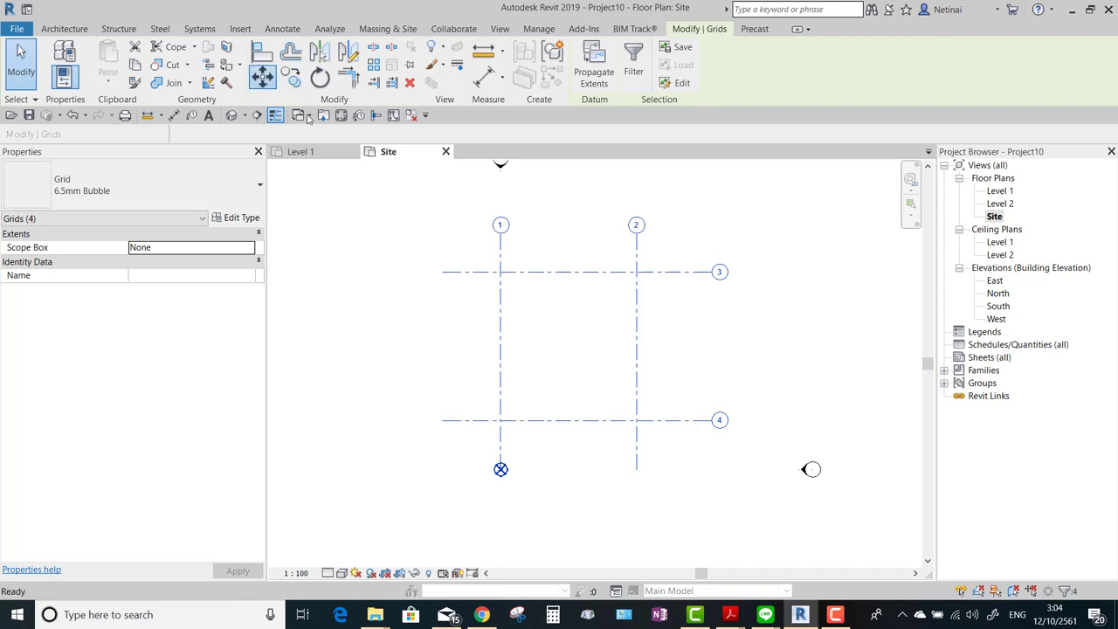
{"action": "left_click", "coordinate": [505, 435]}
{"action": "scroll", "coordinate": [494, 450], "scroll_direction": "up", "scroll_amount": 2}
{"action": "scroll", "coordinate": [463, 472], "scroll_direction": "up", "scroll_amount": 2}
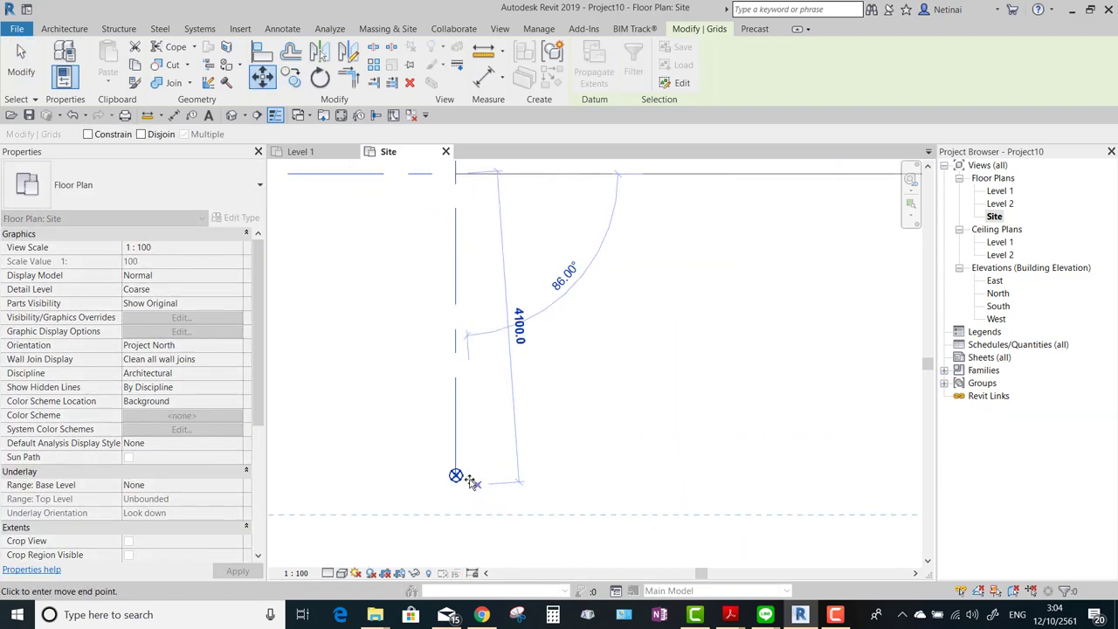
{"action": "left_click", "coordinate": [453, 474]}
{"action": "scroll", "coordinate": [455, 472], "scroll_direction": "down", "scroll_amount": 3}
{"action": "scroll", "coordinate": [502, 417], "scroll_direction": "down", "scroll_amount": 3}
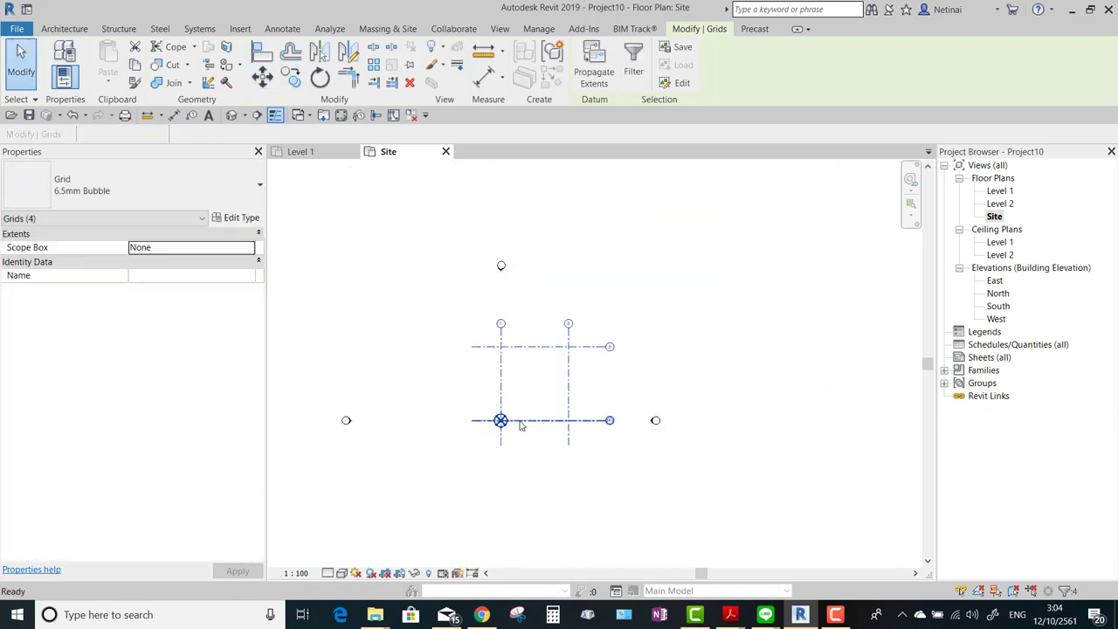
Recentre the plan and check grid 4's position.
{"action": "key", "text": "Escape"}
{"action": "middle_click_drag", "start_coordinate": [479, 427], "coordinate": [515, 418]}
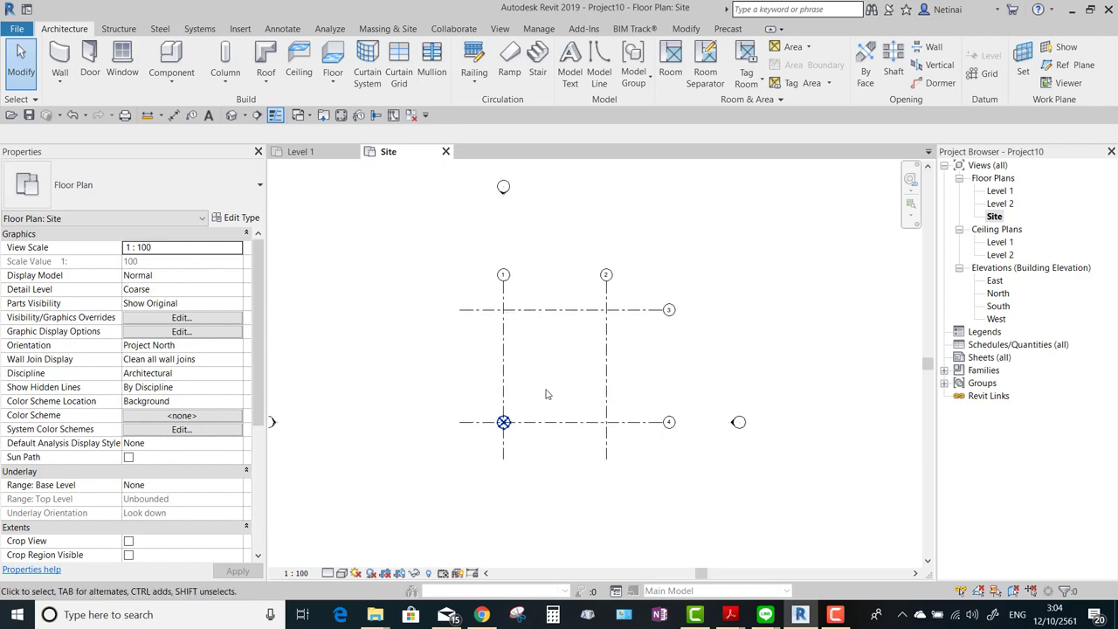
{"action": "left_click", "coordinate": [515, 421]}
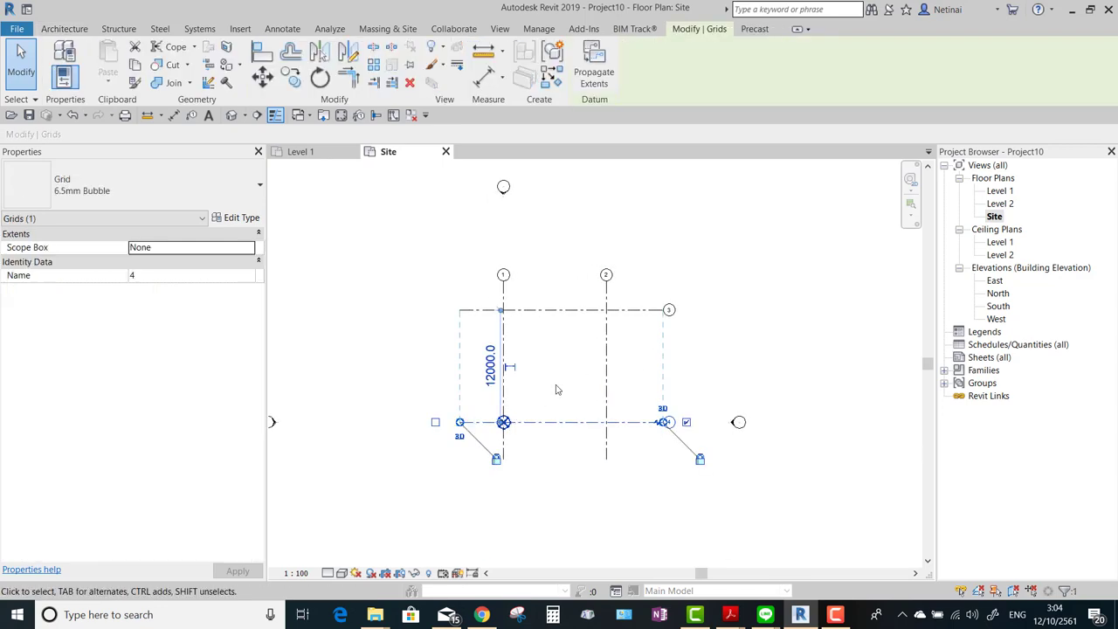
{"action": "key", "text": "Escape"}
Set the project base point to N/S 15000 and E/W -25000.
{"action": "left_click", "coordinate": [504, 422]}
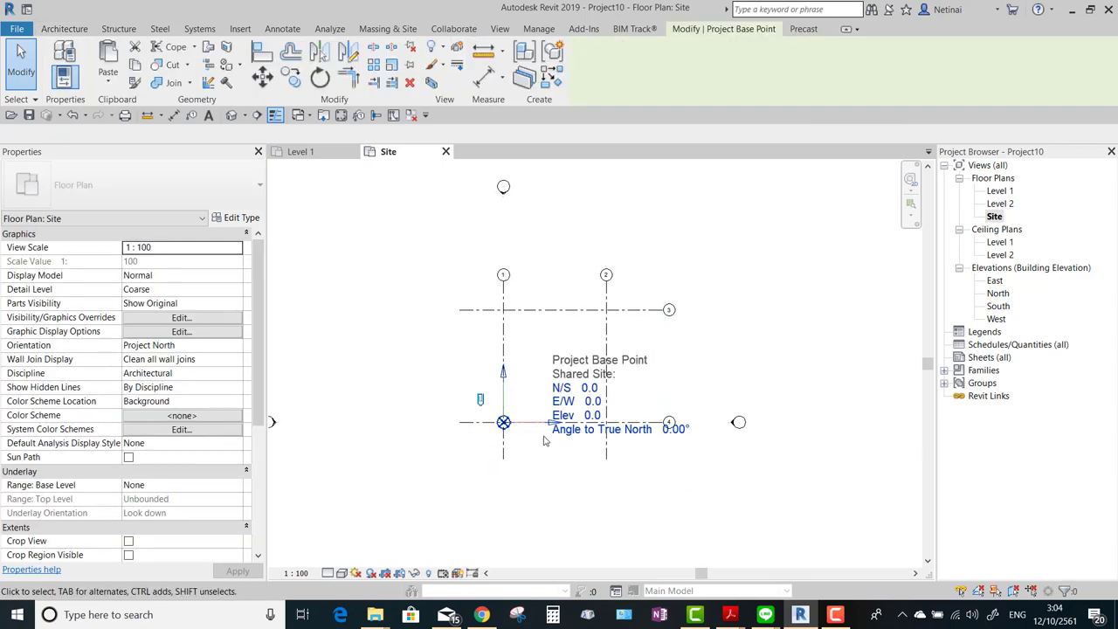
{"action": "left_click", "coordinate": [586, 389]}
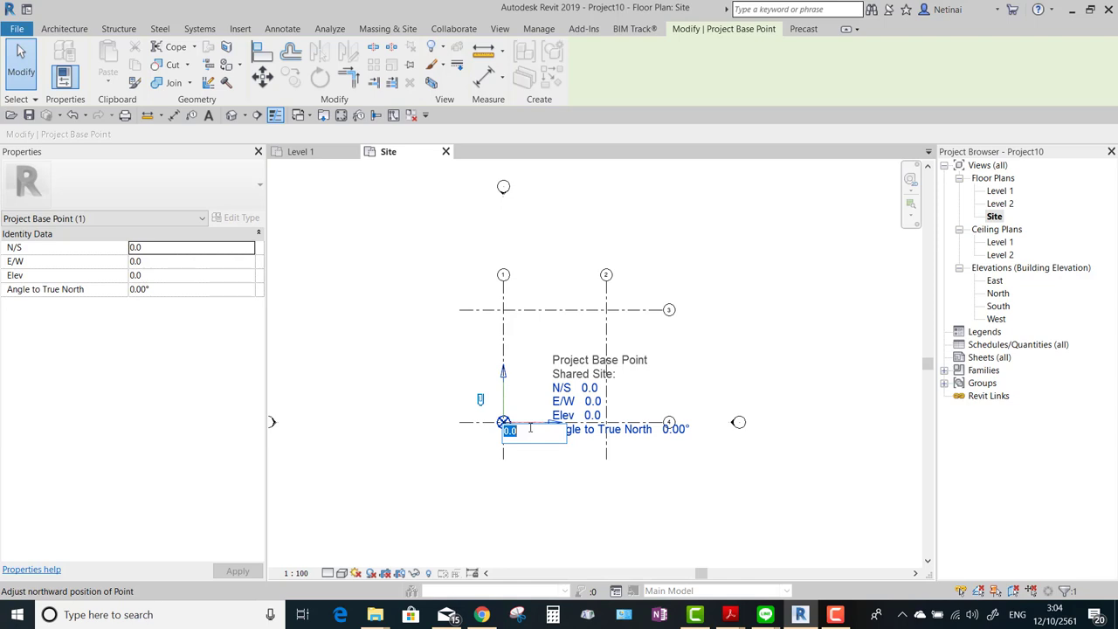
{"action": "type", "text": "15000"}
{"action": "key", "text": "Return"}
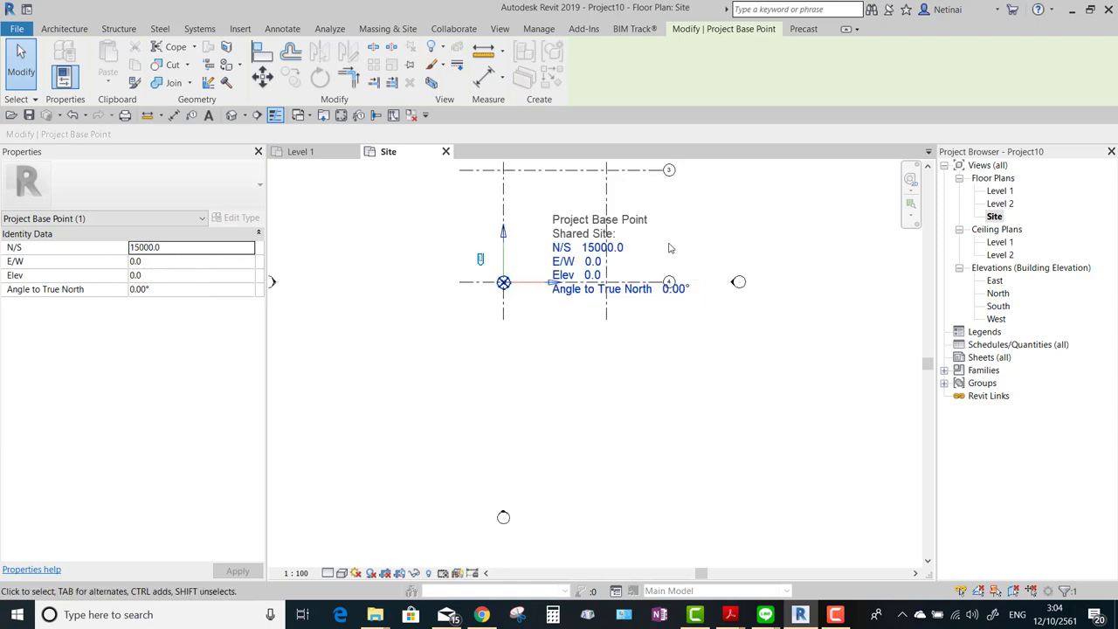
{"action": "middle_click_drag", "start_coordinate": [669, 248], "coordinate": [720, 373]}
{"action": "left_click", "coordinate": [642, 391]}
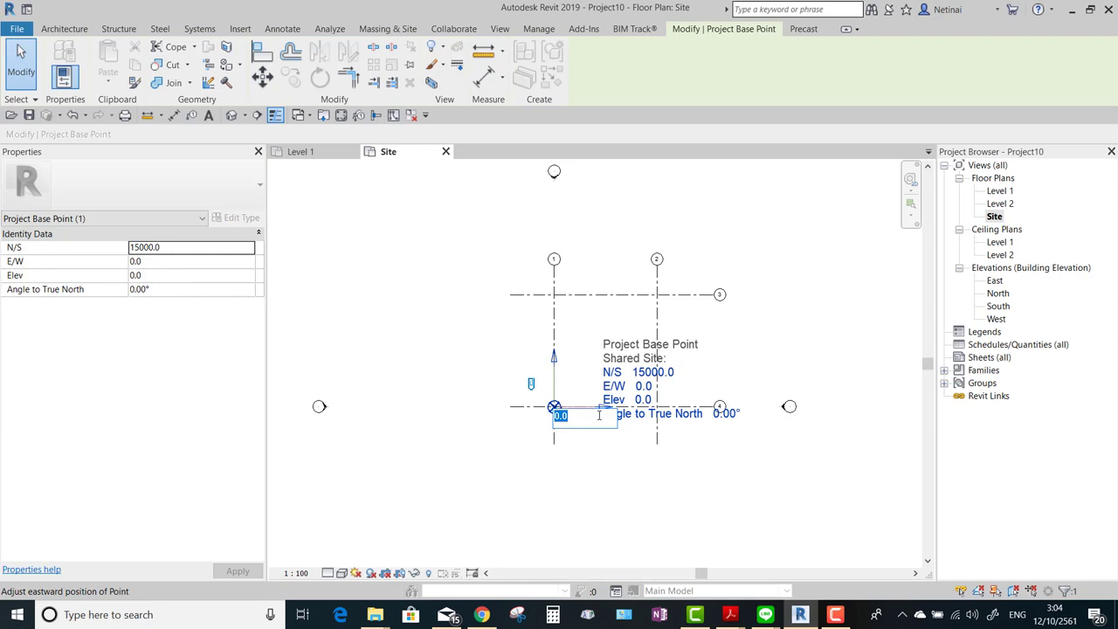
{"action": "key", "text": "BackSpace"}
{"action": "key", "text": "Return"}
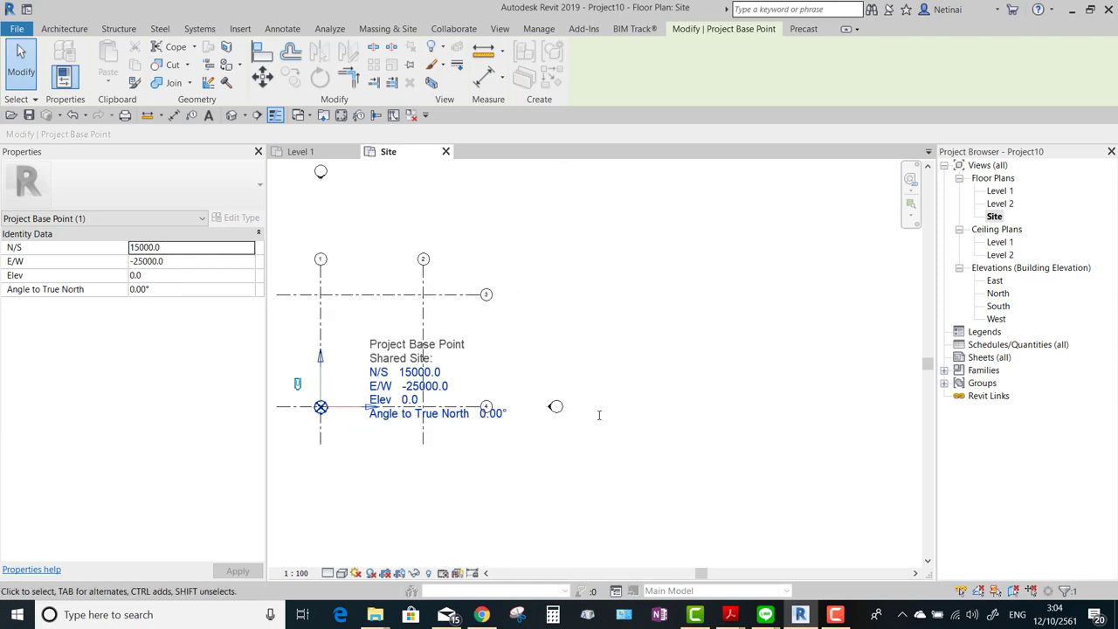
{"action": "scroll", "coordinate": [683, 374], "scroll_direction": "down", "scroll_amount": 1}
{"action": "scroll", "coordinate": [611, 402], "scroll_direction": "down", "scroll_amount": 1}
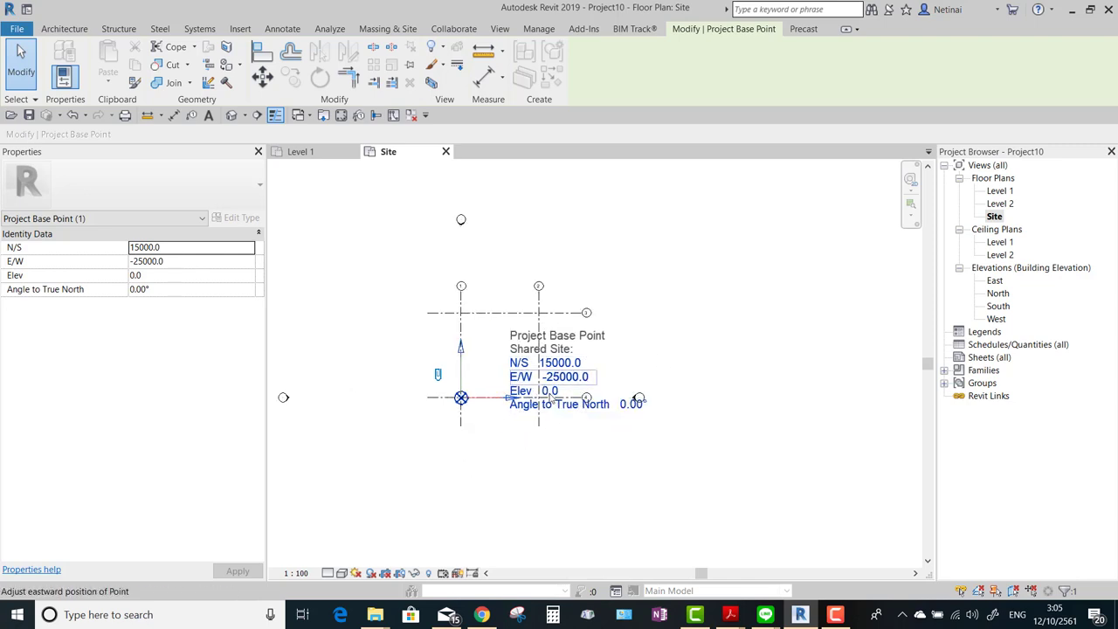
Reselect the base point to confirm its new coordinates, then recentre the grids.
{"action": "left_click", "coordinate": [612, 471]}
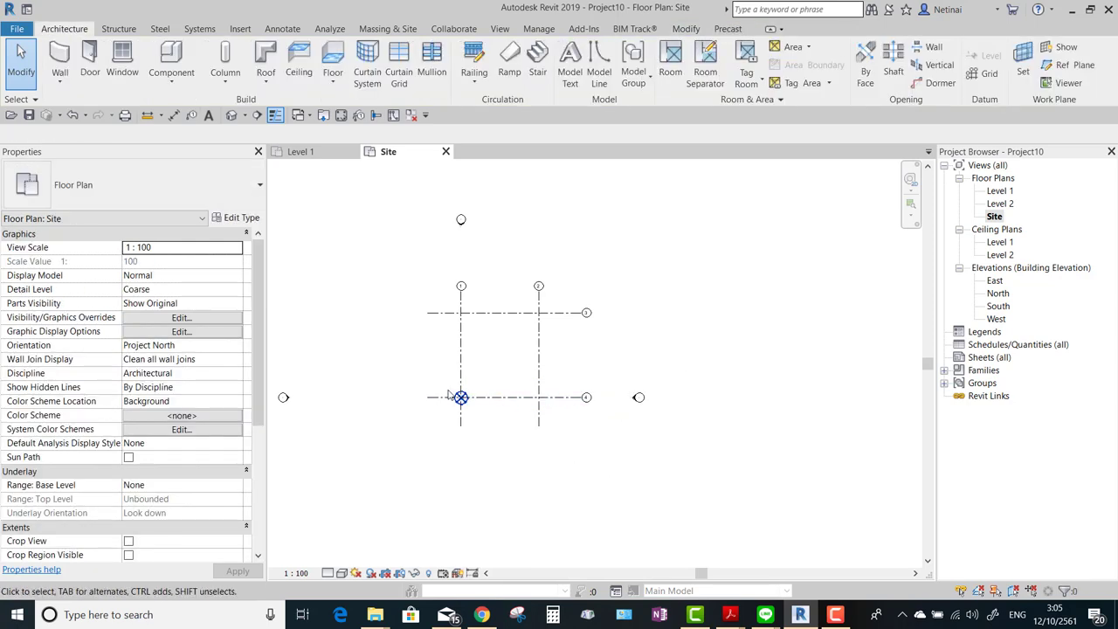
{"action": "left_click", "coordinate": [461, 397]}
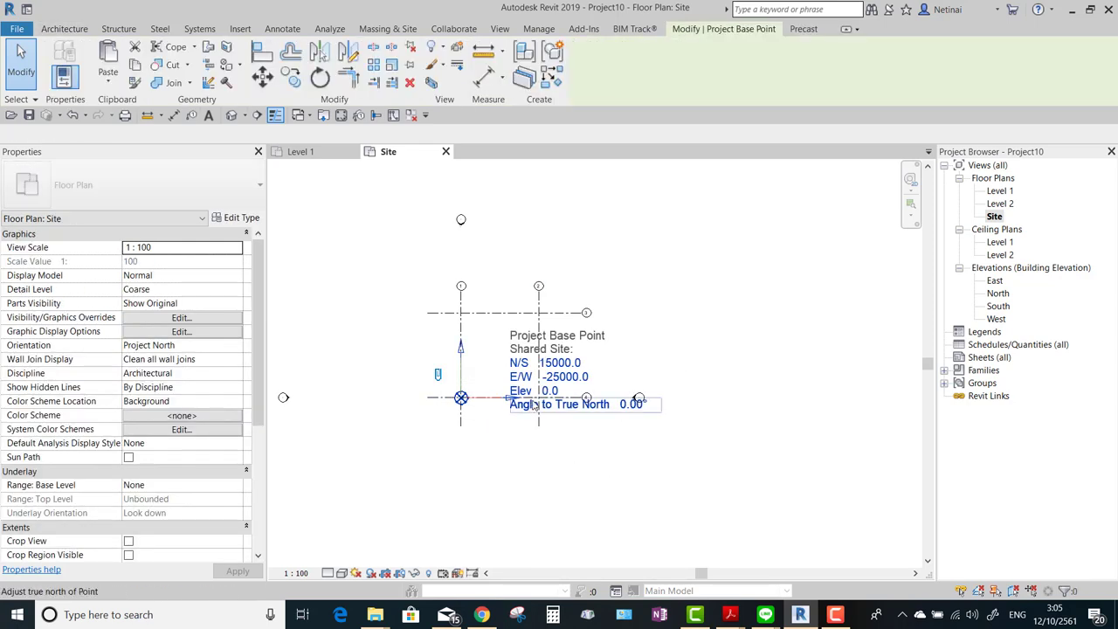
{"action": "key", "text": "Escape"}
{"action": "middle_click_drag", "start_coordinate": [577, 310], "coordinate": [636, 354]}
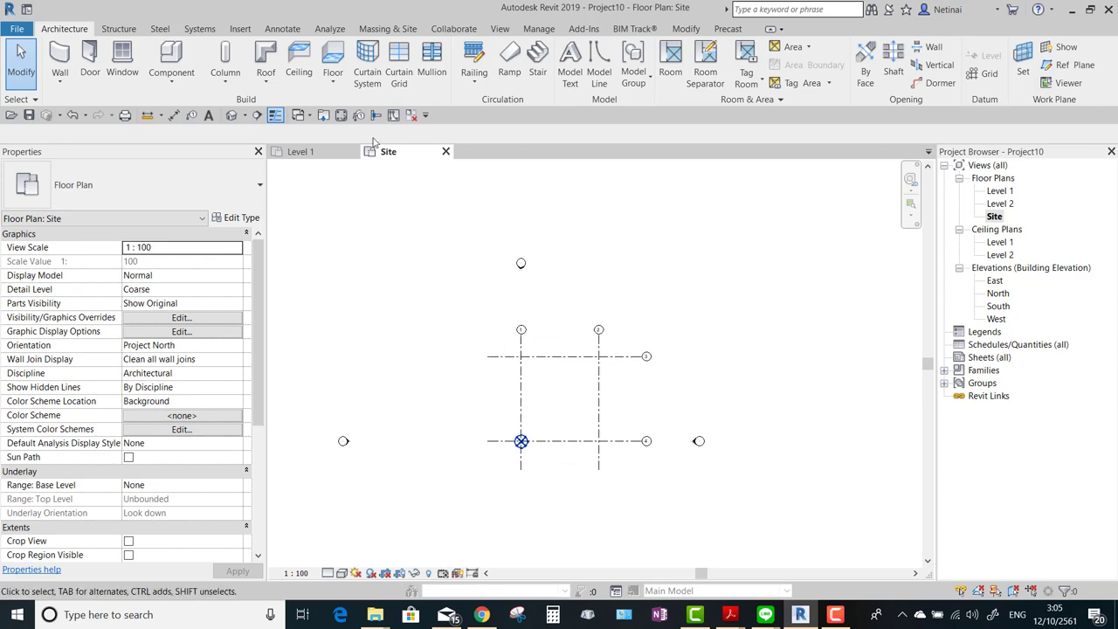
Draw Level 2-high architectural walls up grid 1 and the two diagonals forming the peak above grid 3.
{"action": "left_click", "coordinate": [60, 80]}
{"action": "left_click", "coordinate": [86, 107]}
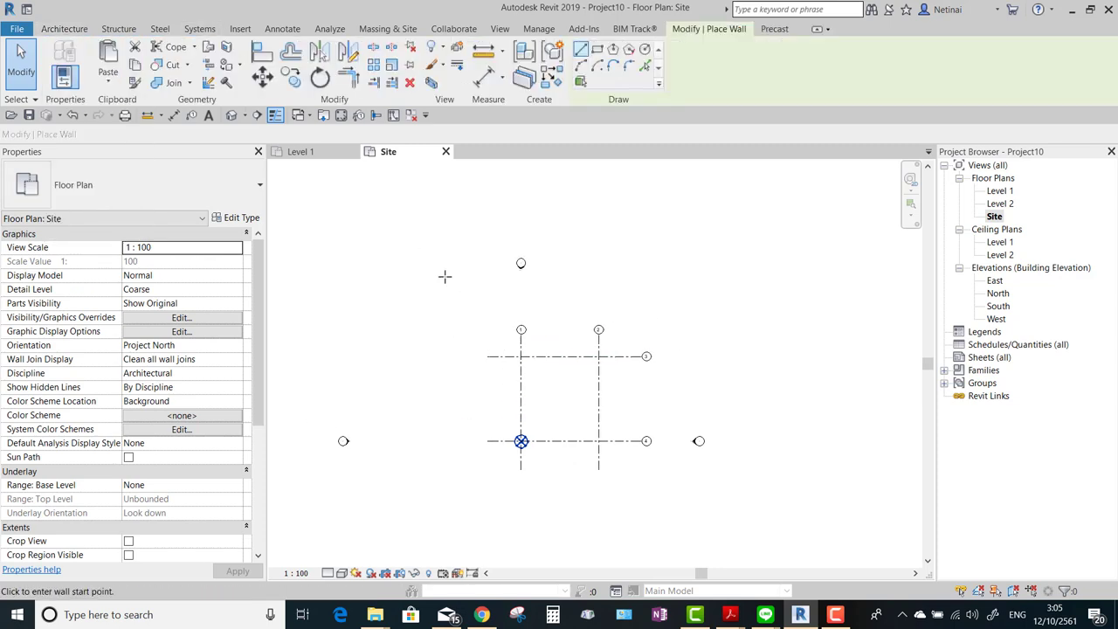
{"action": "left_click", "coordinate": [175, 134]}
{"action": "left_click", "coordinate": [165, 160]}
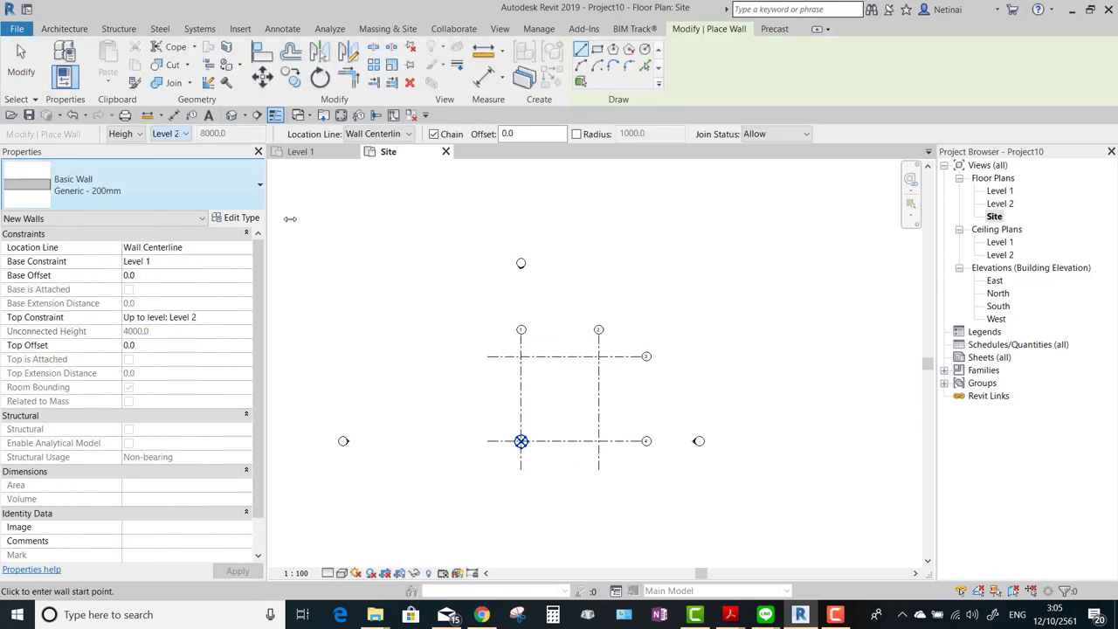
{"action": "scroll", "coordinate": [566, 401], "scroll_direction": "up", "scroll_amount": 1}
{"action": "left_click", "coordinate": [507, 452]}
{"action": "left_click", "coordinate": [506, 341]}
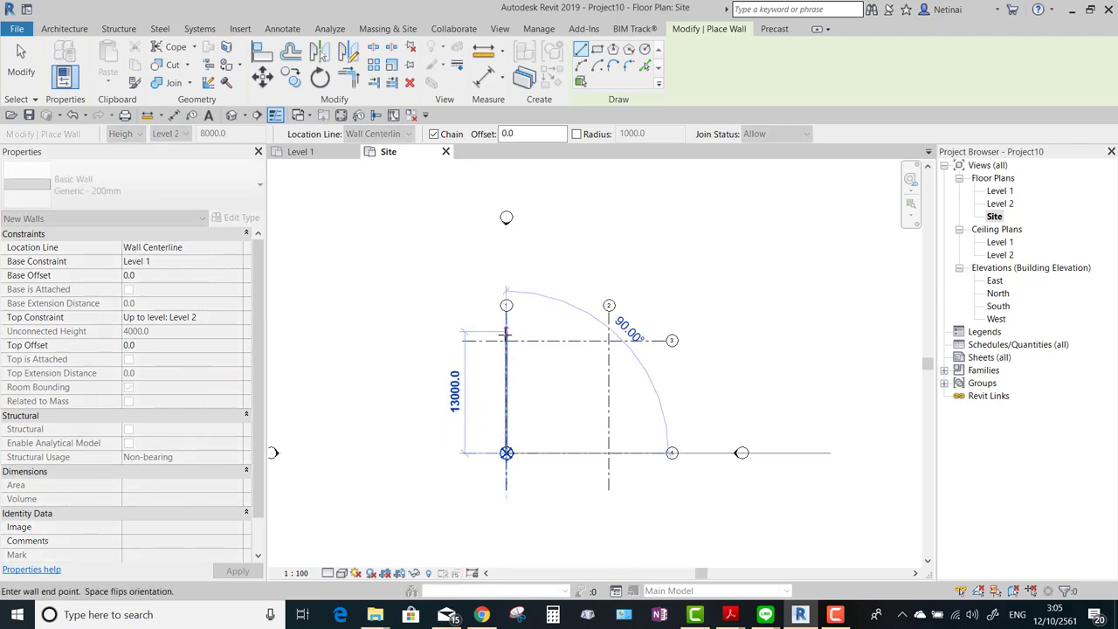
{"action": "scroll", "coordinate": [530, 324], "scroll_direction": "up", "scroll_amount": 1}
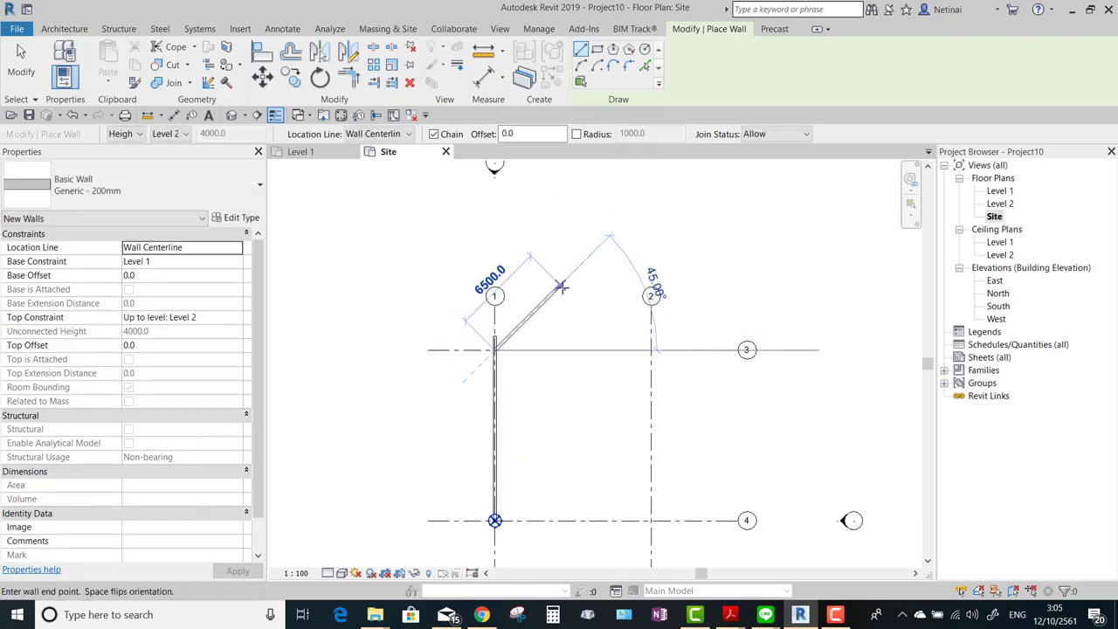
{"action": "left_click", "coordinate": [560, 285]}
{"action": "left_click", "coordinate": [651, 349]}
{"action": "key", "text": "Escape"}
{"action": "key", "text": "Escape"}
Add matching walls with Create Similar down grid 2 and along grid 4 to close the outline.
{"action": "scroll", "coordinate": [501, 353], "scroll_direction": "up", "scroll_amount": 1}
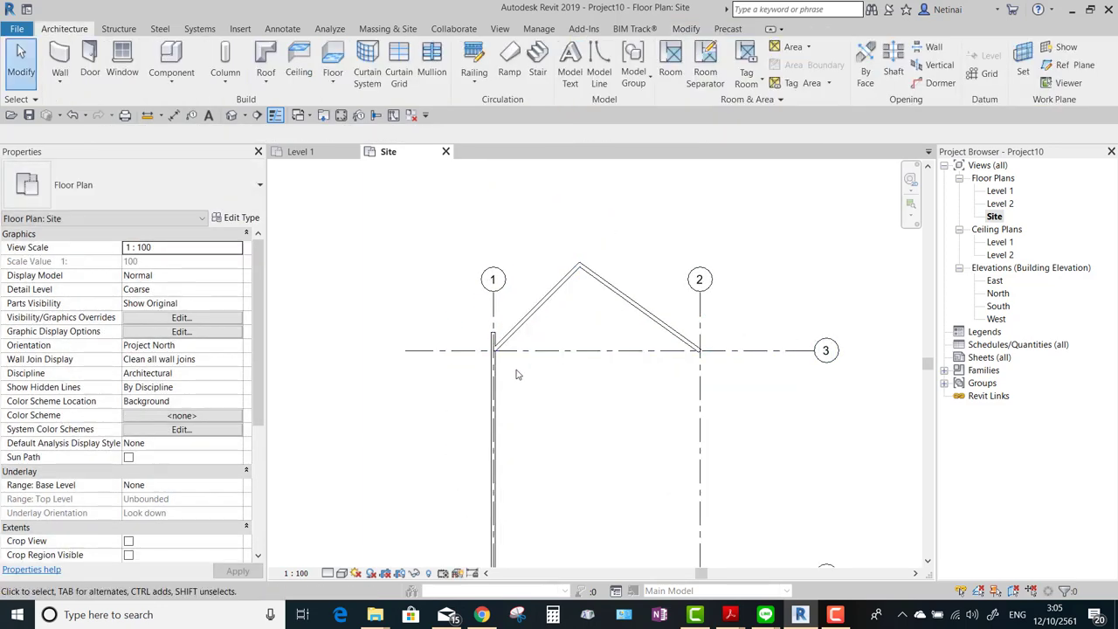
{"action": "scroll", "coordinate": [524, 349], "scroll_direction": "down", "scroll_amount": 1}
{"action": "scroll", "coordinate": [535, 365], "scroll_direction": "down", "scroll_amount": 1}
{"action": "left_click", "coordinate": [522, 365]}
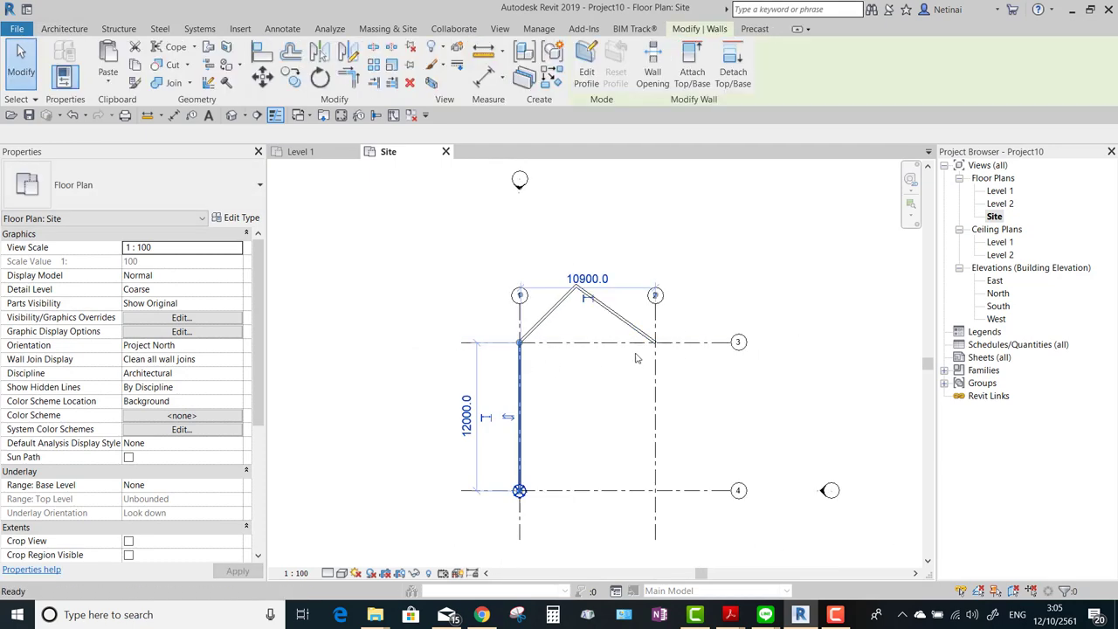
{"action": "key", "text": "c"}
{"action": "key", "text": "s"}
{"action": "left_click", "coordinate": [655, 341]}
{"action": "left_click", "coordinate": [655, 490]}
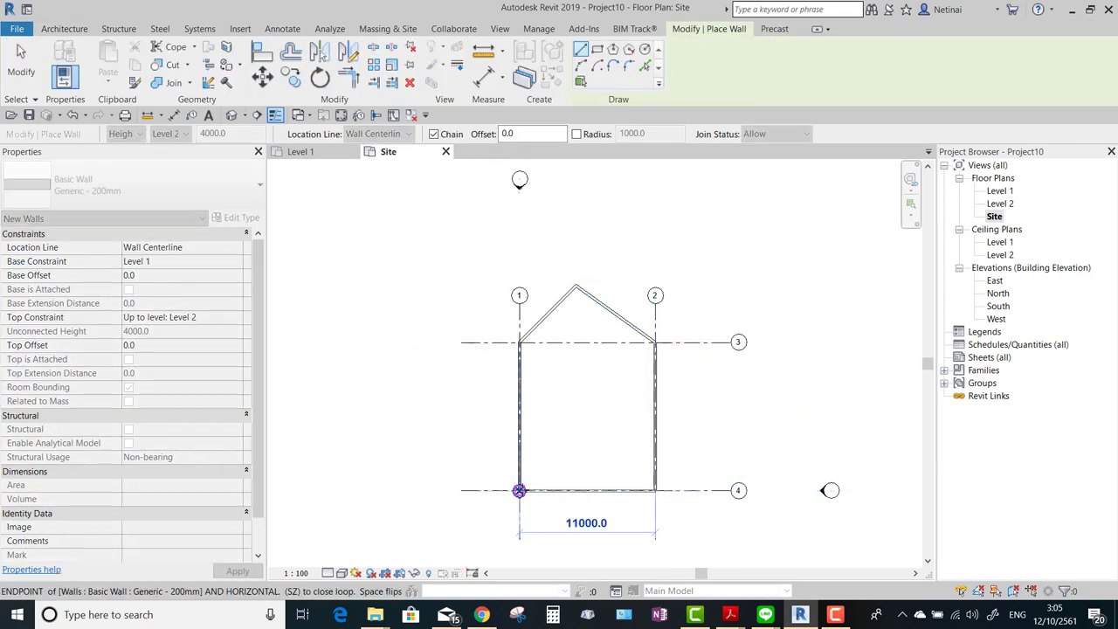
{"action": "left_click", "coordinate": [519, 491]}
{"action": "key", "text": "Escape"}
{"action": "key", "text": "Escape"}
{"action": "middle_click_drag", "start_coordinate": [594, 417], "coordinate": [563, 442]}
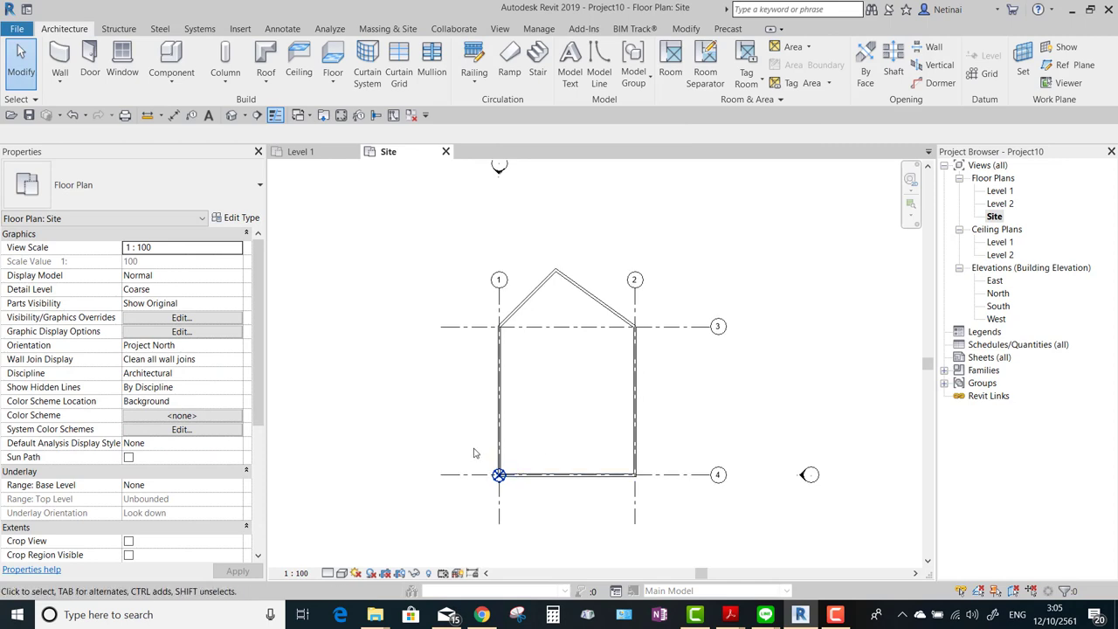
{"action": "left_click", "coordinate": [499, 475]}
Turn on shadows in the Site plan and open the Location Weather and Site settings.
{"action": "left_click", "coordinate": [738, 404]}
{"action": "left_click", "coordinate": [370, 573]}
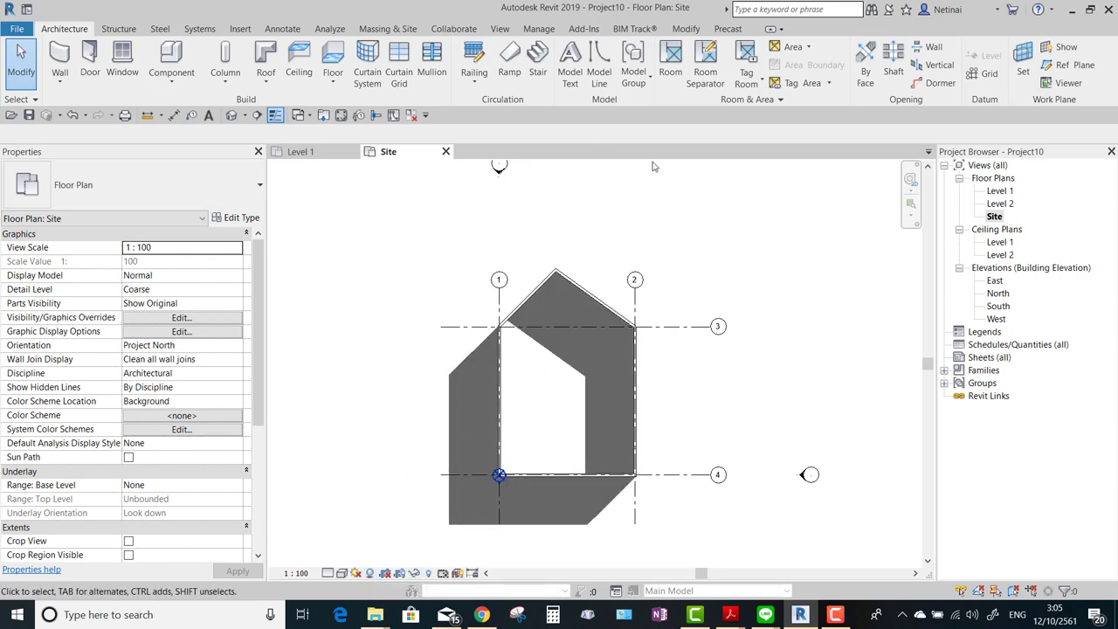
{"action": "left_click", "coordinate": [539, 29]}
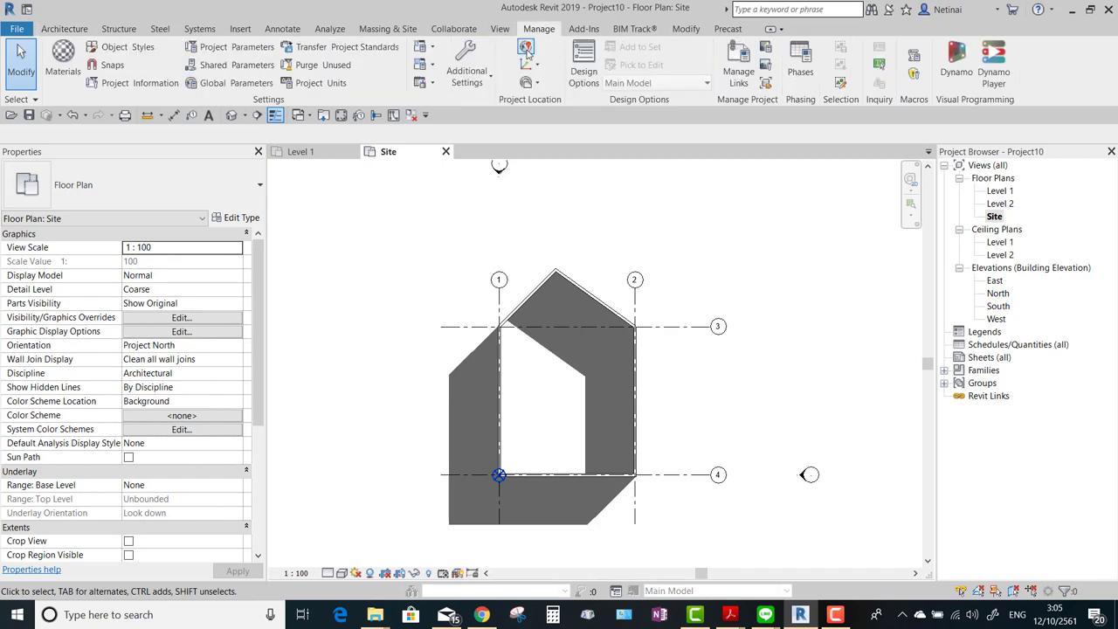
{"action": "left_click", "coordinate": [527, 52]}
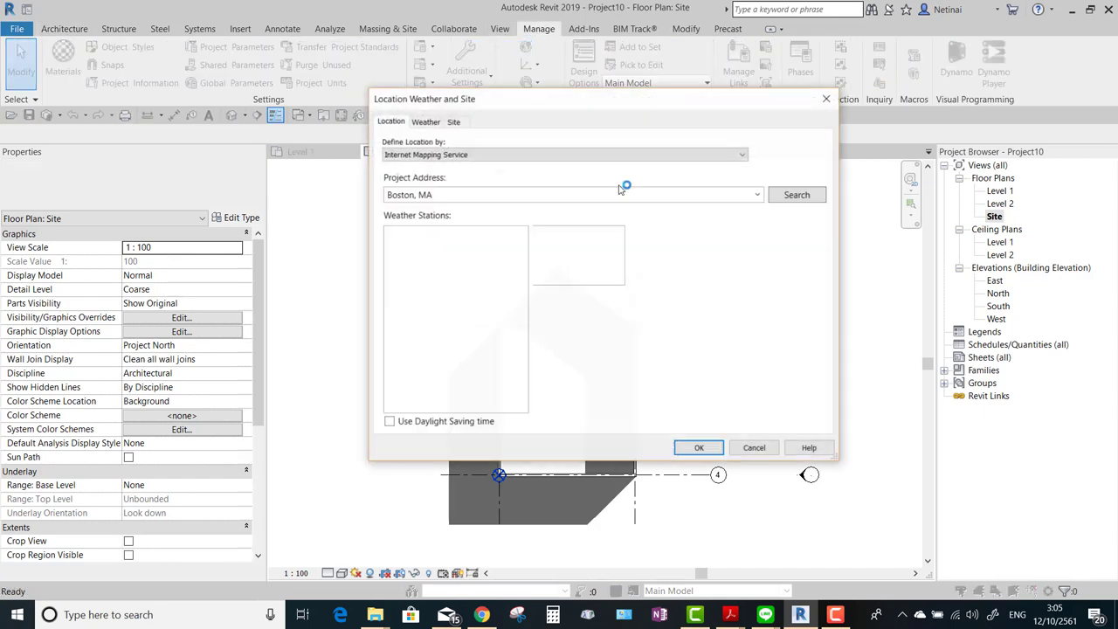
Set the project location to Khon Kaen, Thailand (about 16.46, 102.82), nudging the marker, and confirm.
{"action": "left_click", "coordinate": [567, 196]}
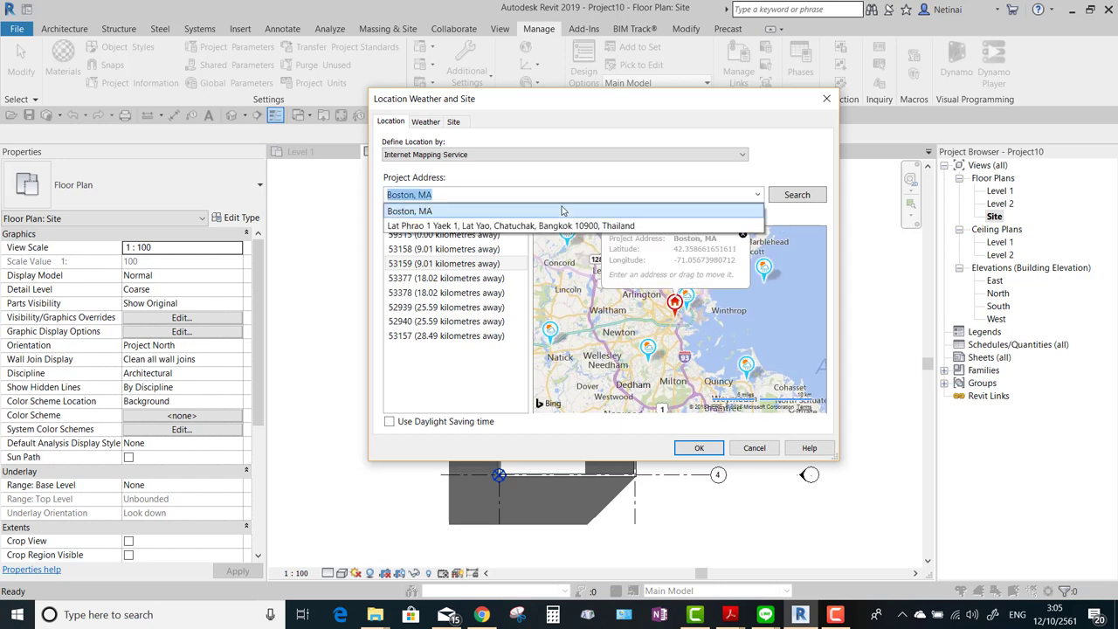
{"action": "type", "text": "Khonkean"}
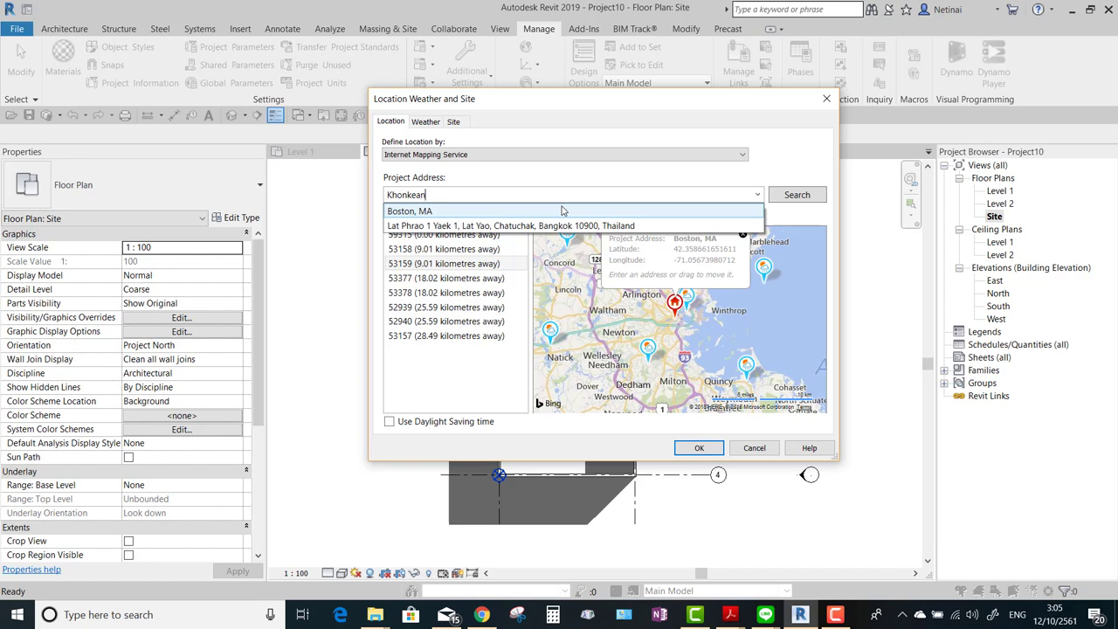
{"action": "left_click", "coordinate": [562, 211]}
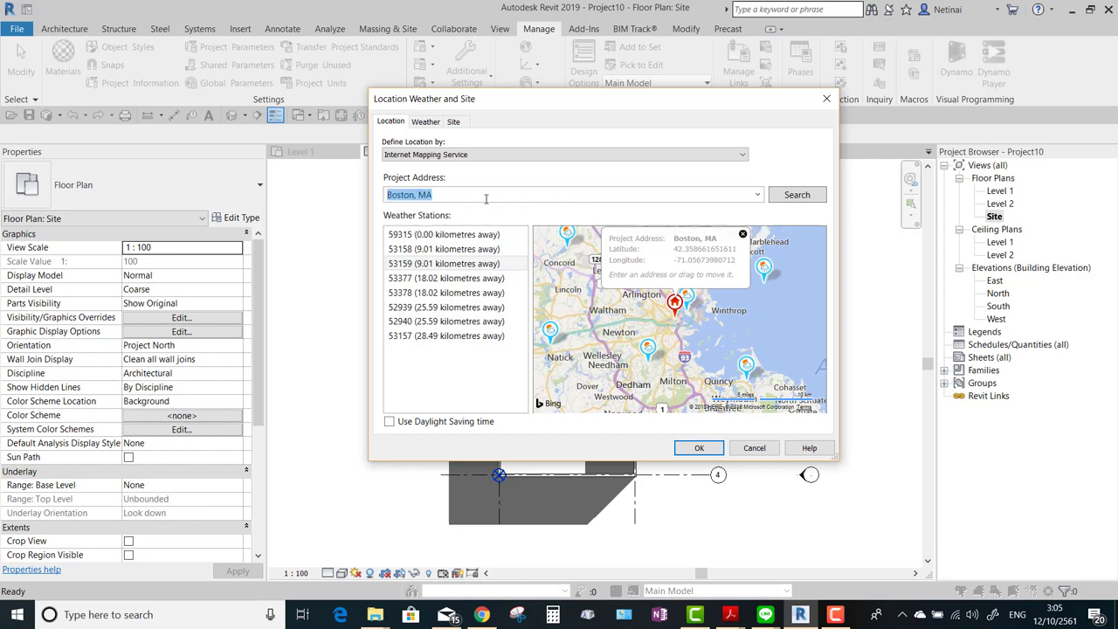
{"action": "type", "text": "K"}
{"action": "type", "text": "honkaen"}
{"action": "left_click", "coordinate": [786, 199]}
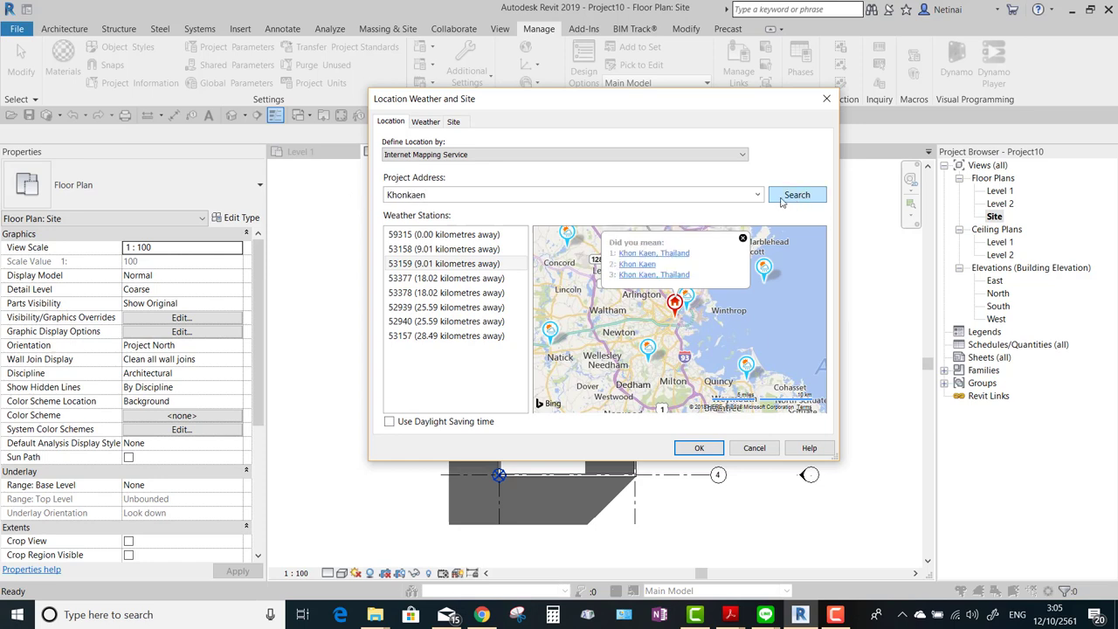
{"action": "left_click", "coordinate": [654, 253]}
{"action": "left_click", "coordinate": [743, 235]}
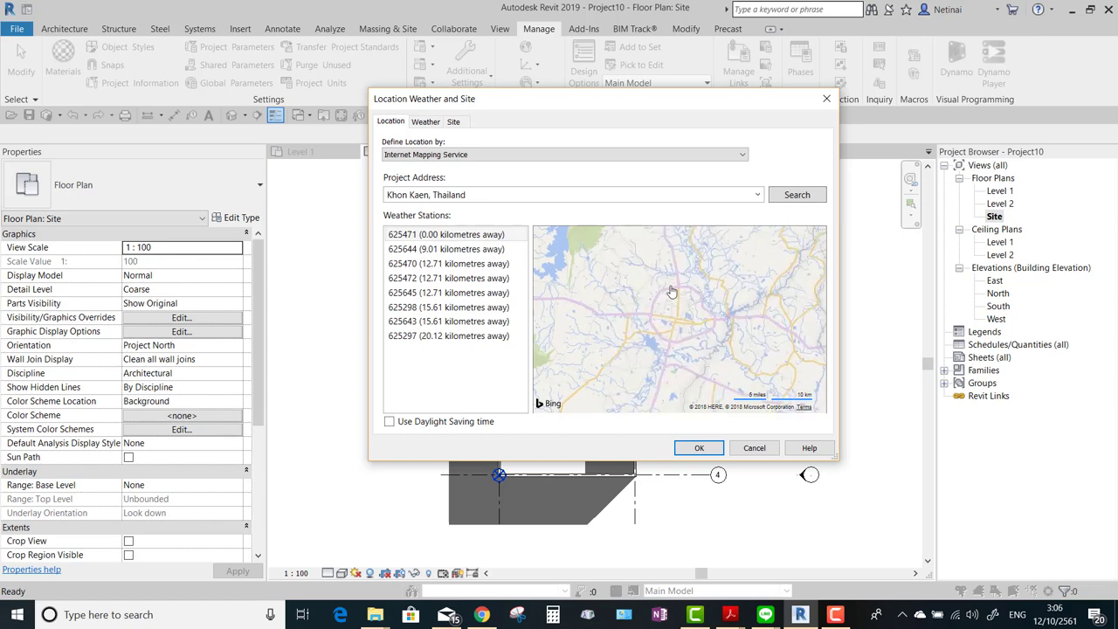
{"action": "mouse_move", "coordinate": [674, 303]}
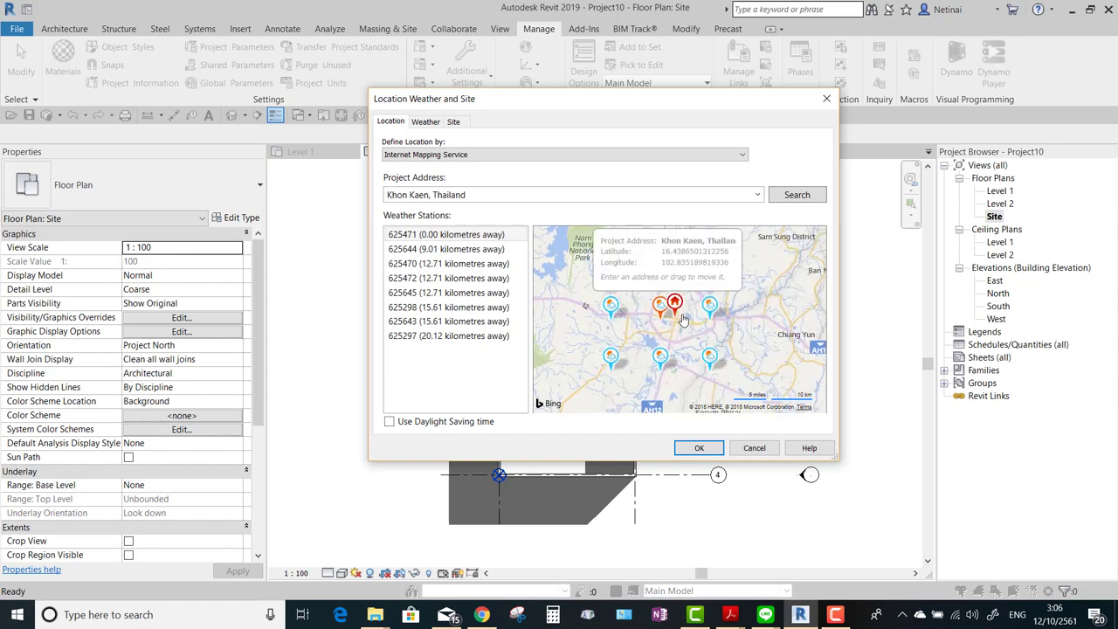
{"action": "scroll", "coordinate": [683, 319], "scroll_direction": "up", "scroll_amount": 2}
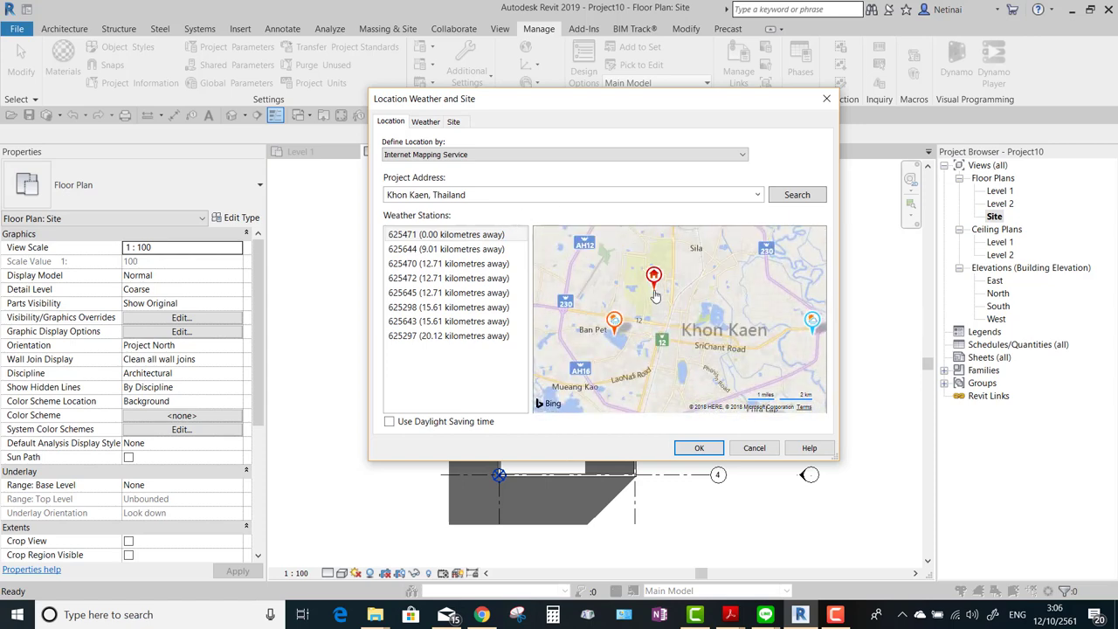
{"action": "left_click_drag", "start_coordinate": [655, 295], "coordinate": [651, 292]}
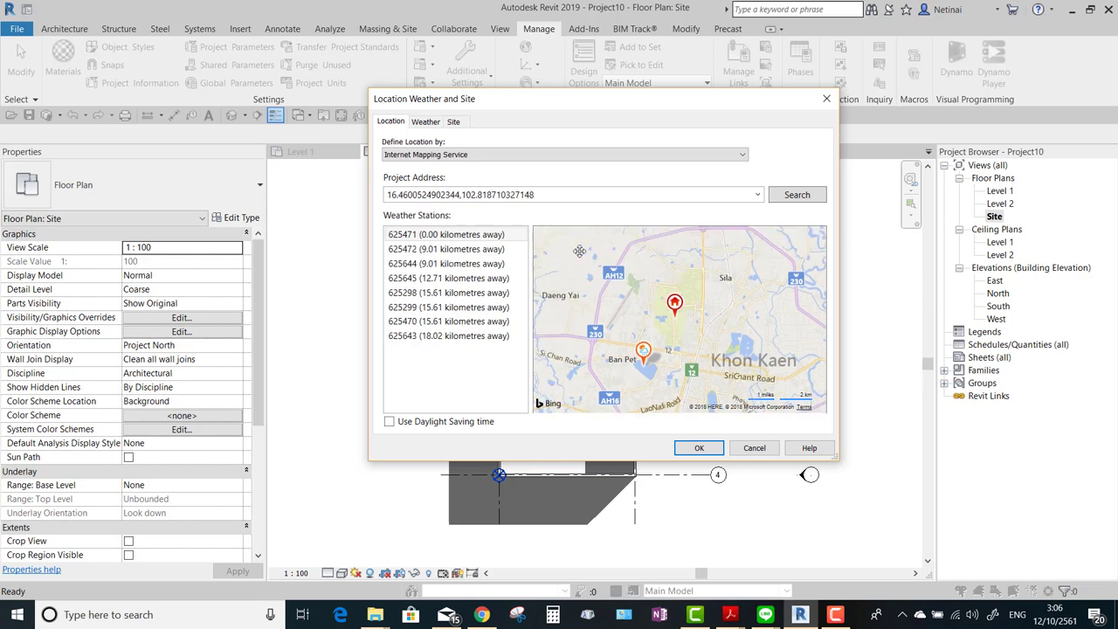
{"action": "double_click", "coordinate": [527, 196]}
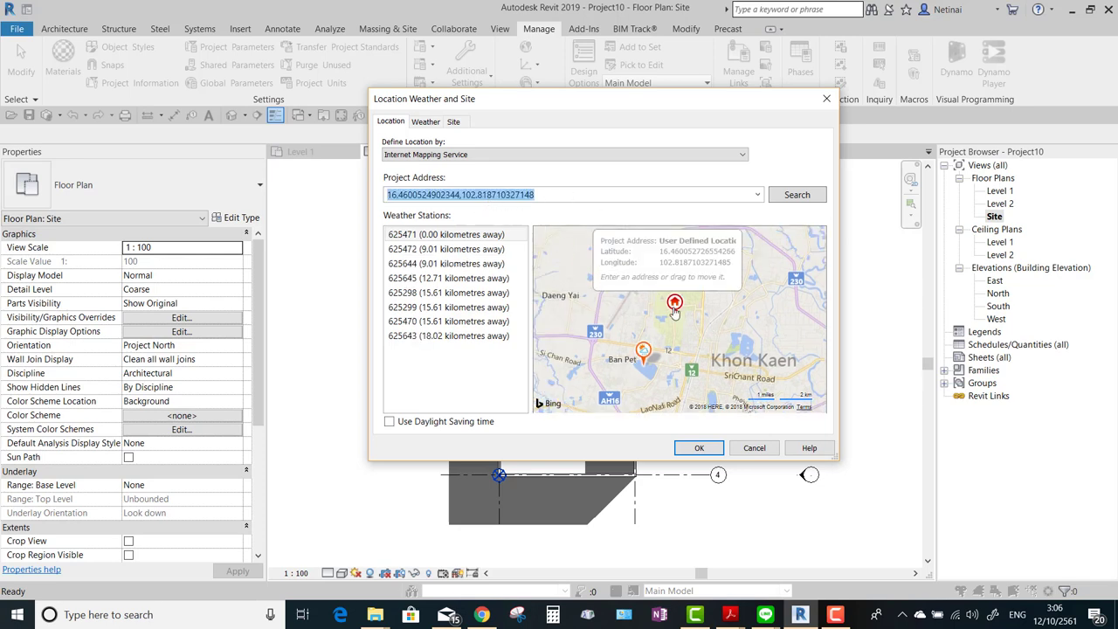
{"action": "left_click", "coordinate": [703, 448]}
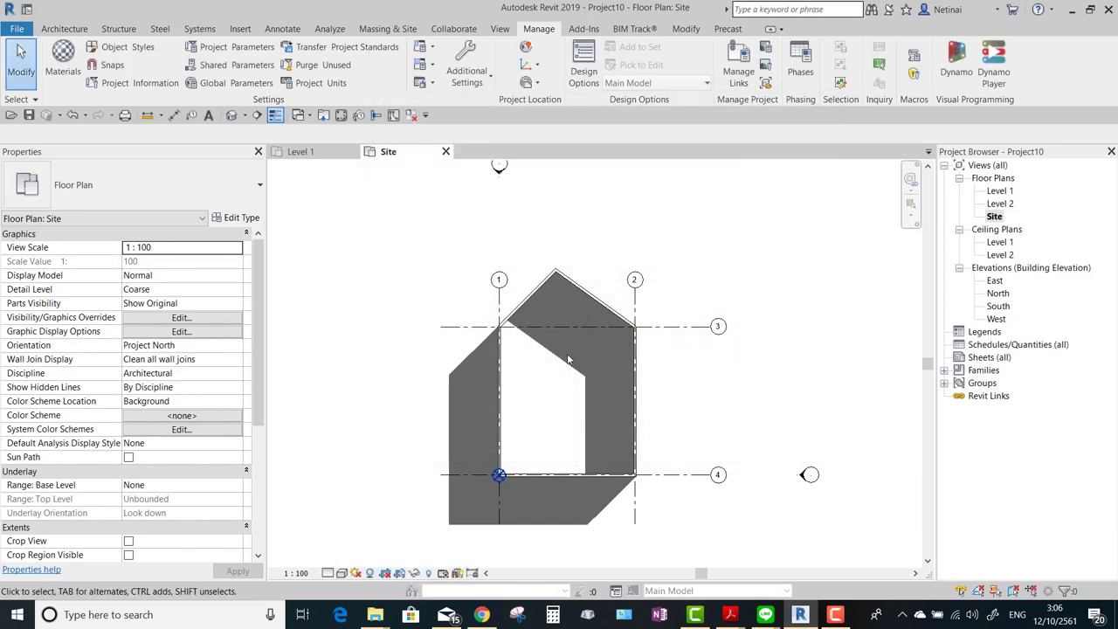
Set the project base point's Angle to True North to 45°.
{"action": "scroll", "coordinate": [564, 376], "scroll_direction": "down", "scroll_amount": 1}
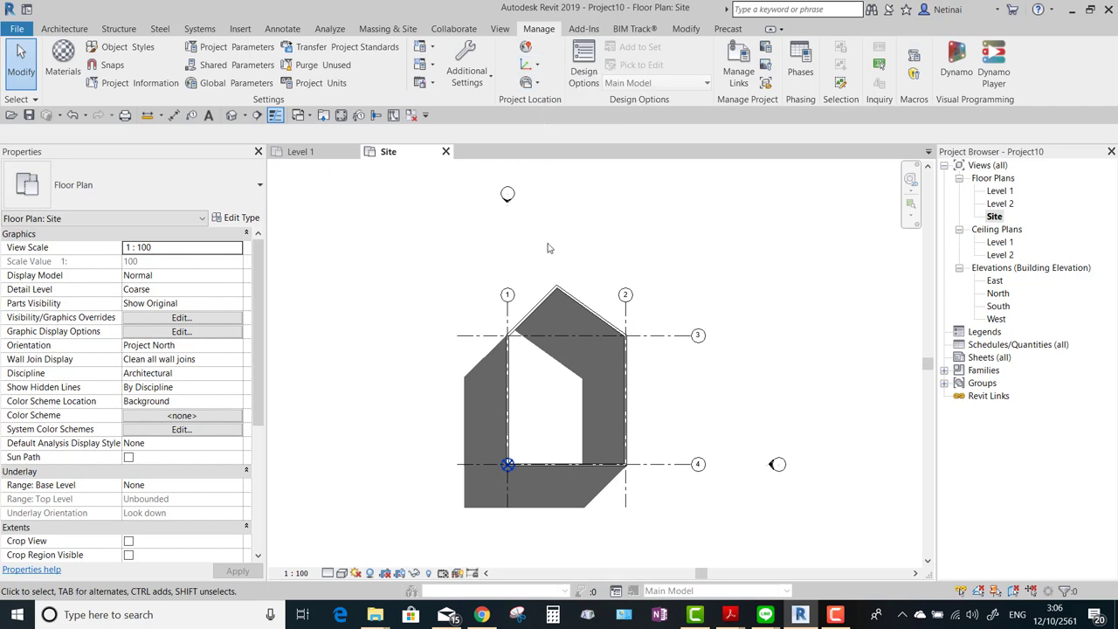
{"action": "left_click", "coordinate": [510, 466]}
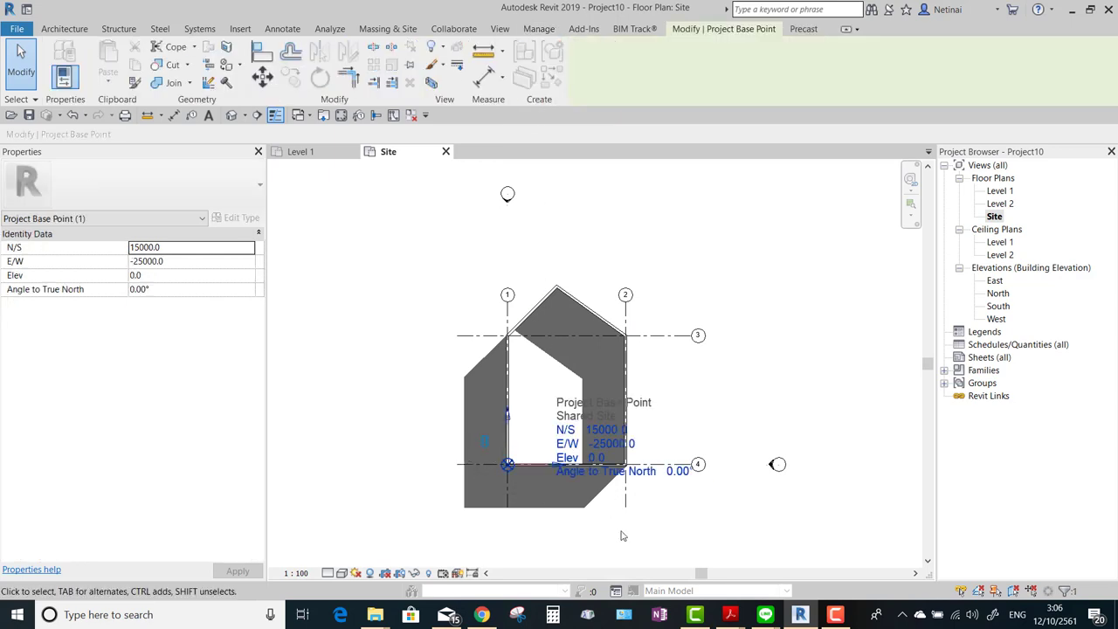
{"action": "left_click", "coordinate": [678, 472]}
{"action": "type", "text": "45"}
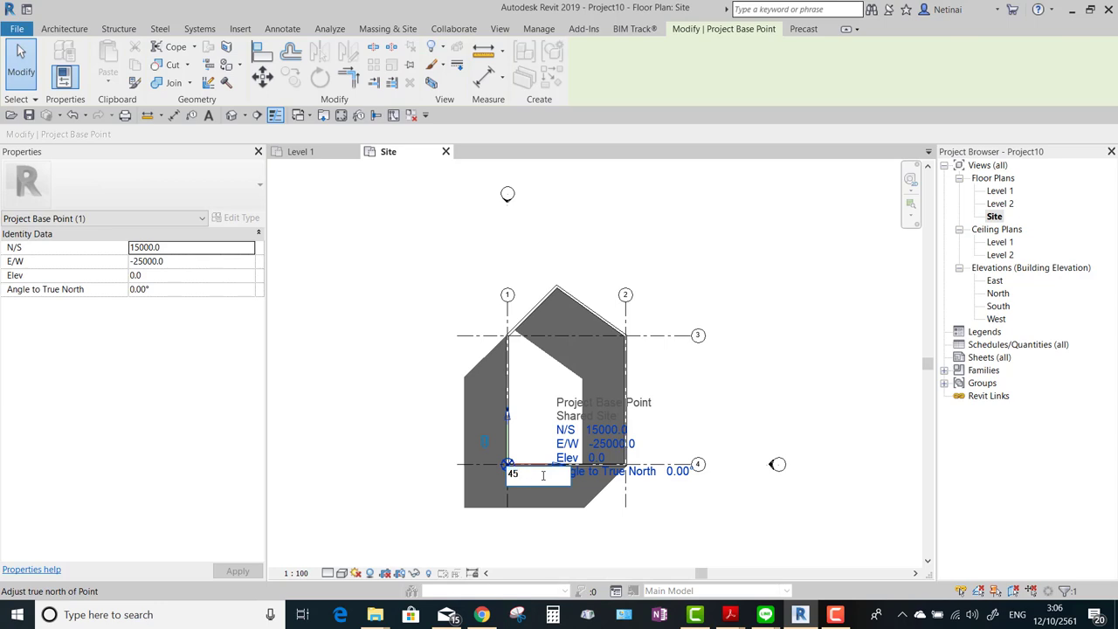
{"action": "key", "text": "Return"}
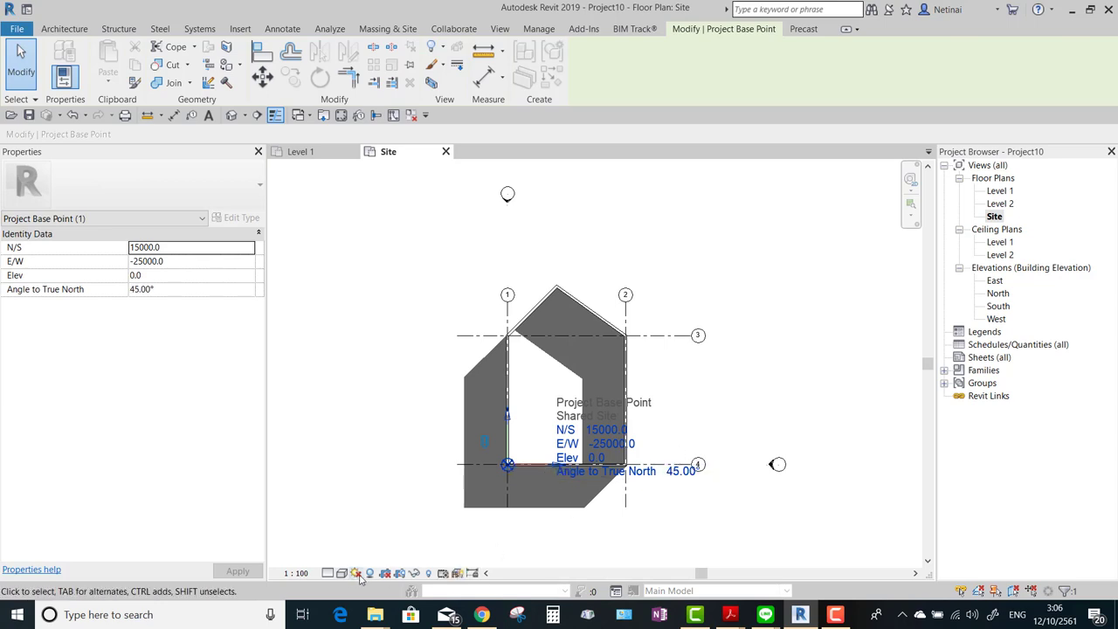
{"action": "left_click", "coordinate": [715, 397]}
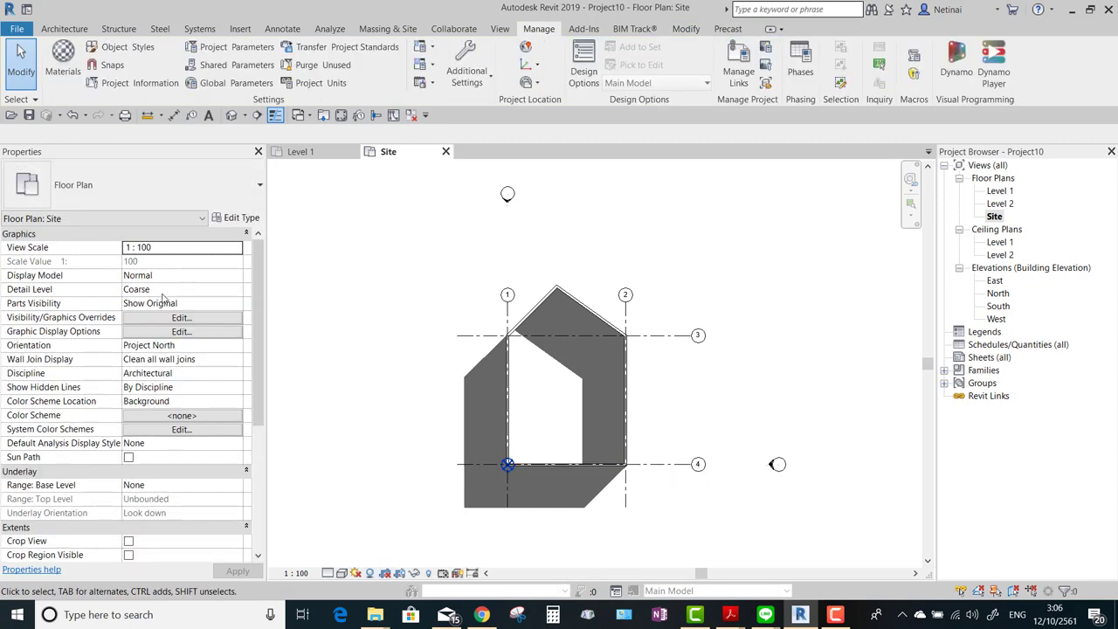
Switch the Site plan to True North orientation, turn shadows off, and recheck the base point.
{"action": "left_click", "coordinate": [229, 347]}
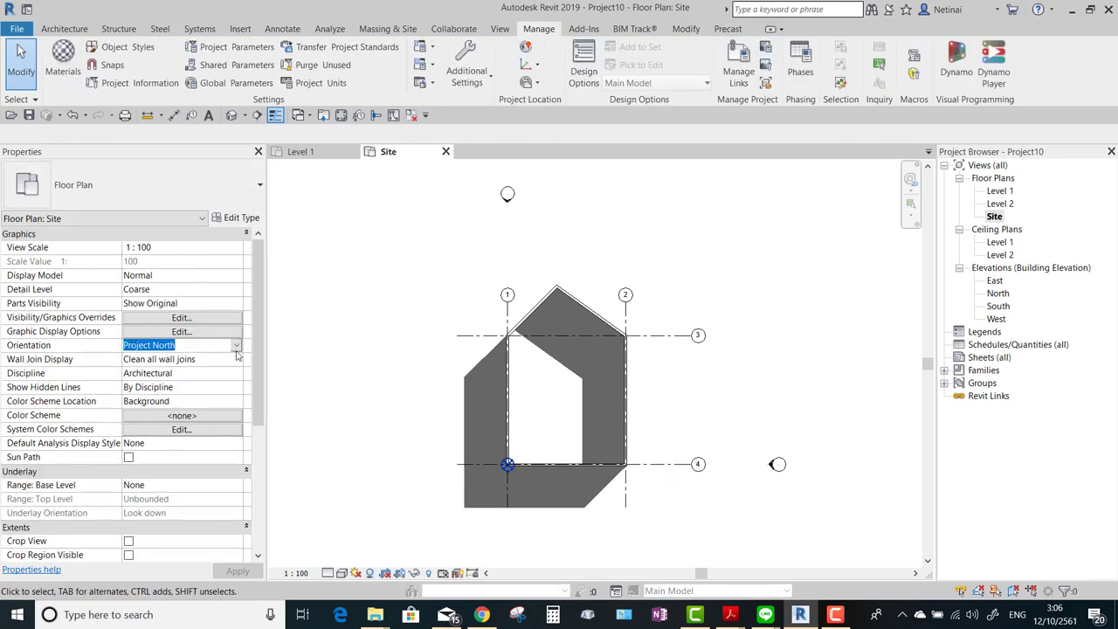
{"action": "left_click", "coordinate": [237, 346]}
{"action": "left_click", "coordinate": [149, 359]}
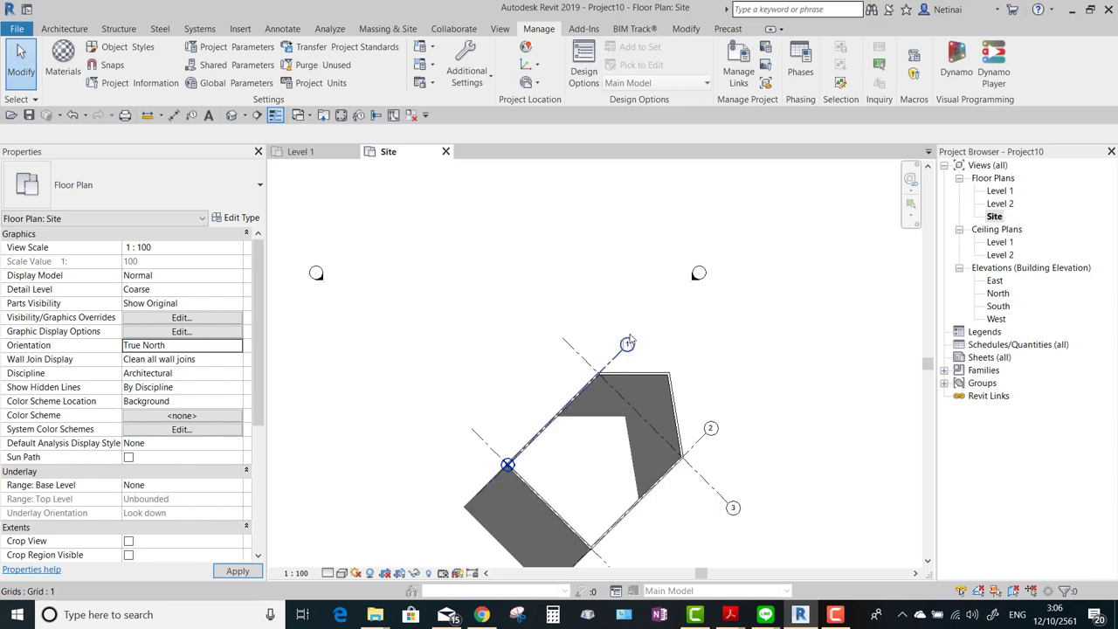
{"action": "left_click", "coordinate": [367, 573]}
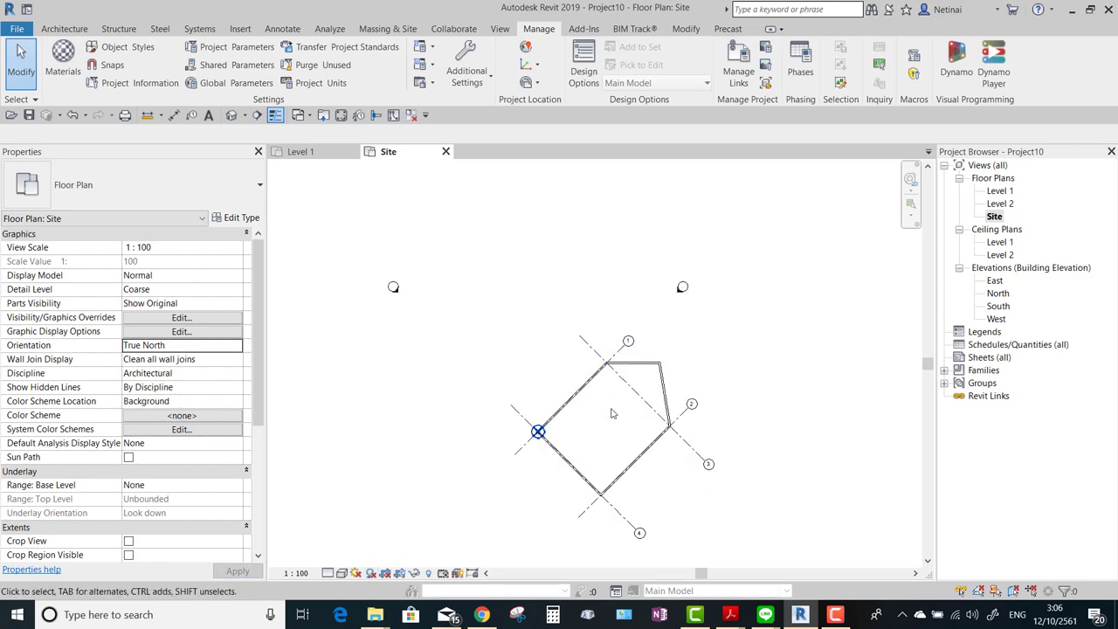
{"action": "middle_click_drag", "start_coordinate": [613, 414], "coordinate": [617, 399]}
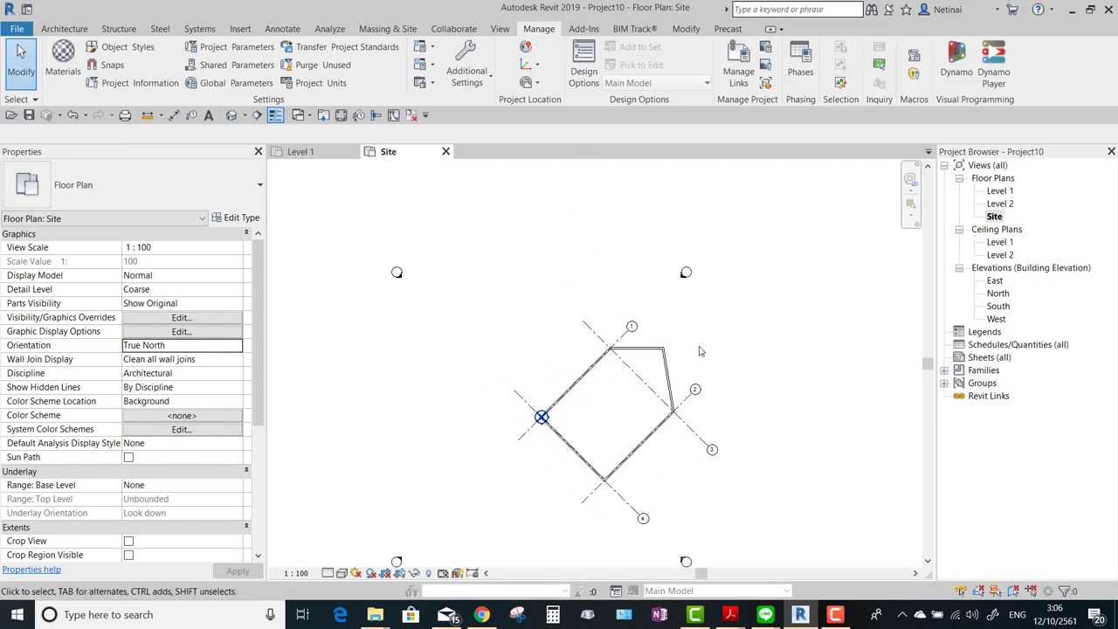
{"action": "left_click", "coordinate": [539, 414]}
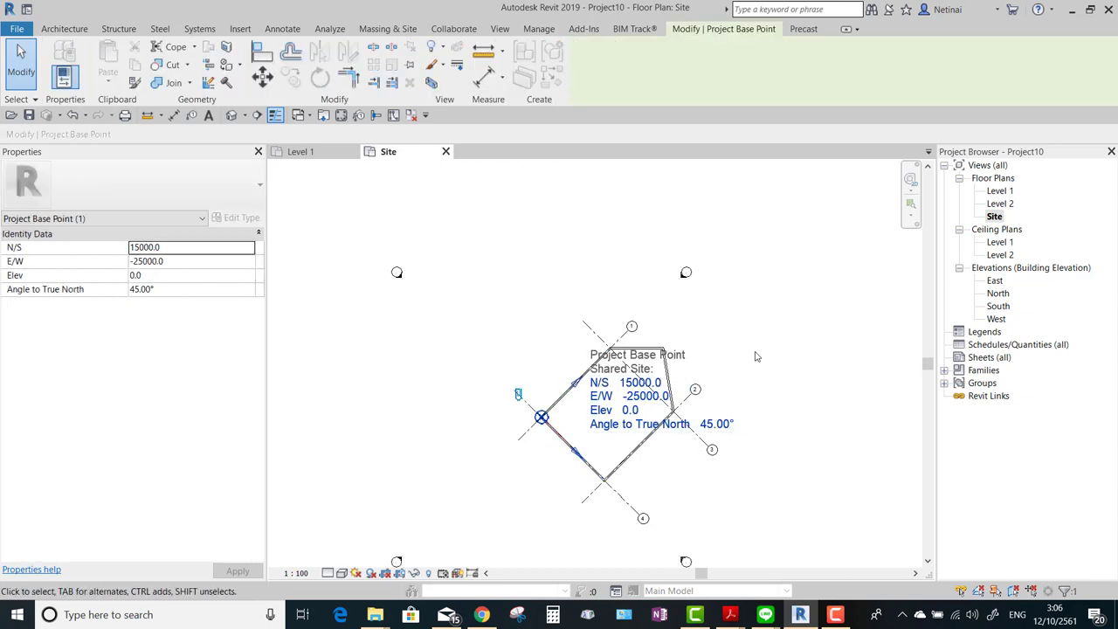
{"action": "left_click", "coordinate": [757, 355]}
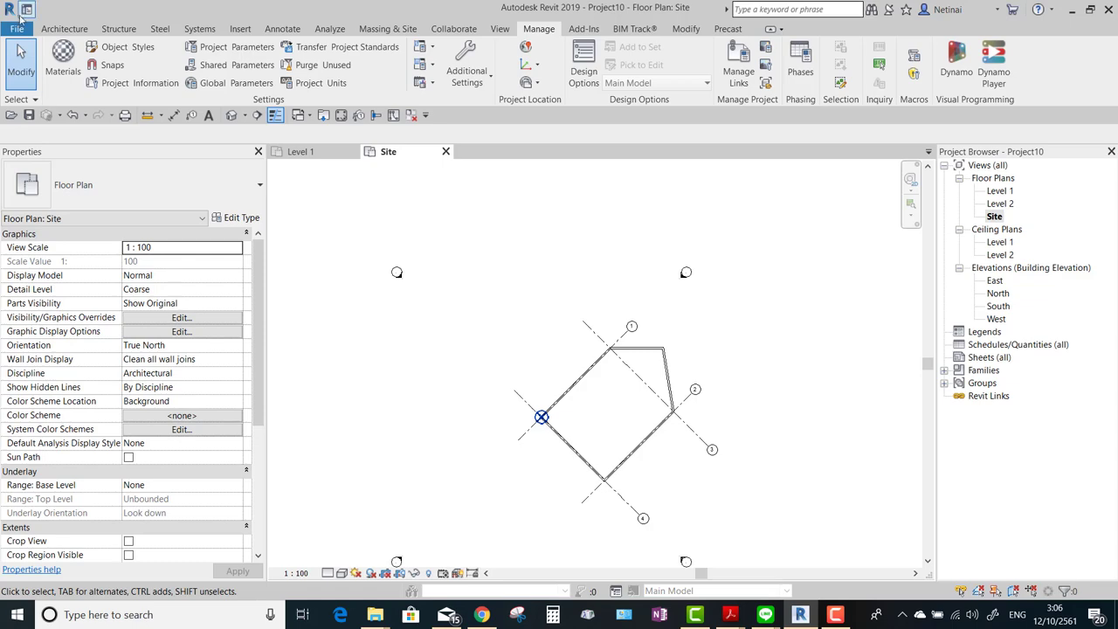
Save the project over Arch File.rvt, replacing the existing file, then close it.
{"action": "left_click", "coordinate": [17, 29]}
{"action": "mouse_move", "coordinate": [52, 217]}
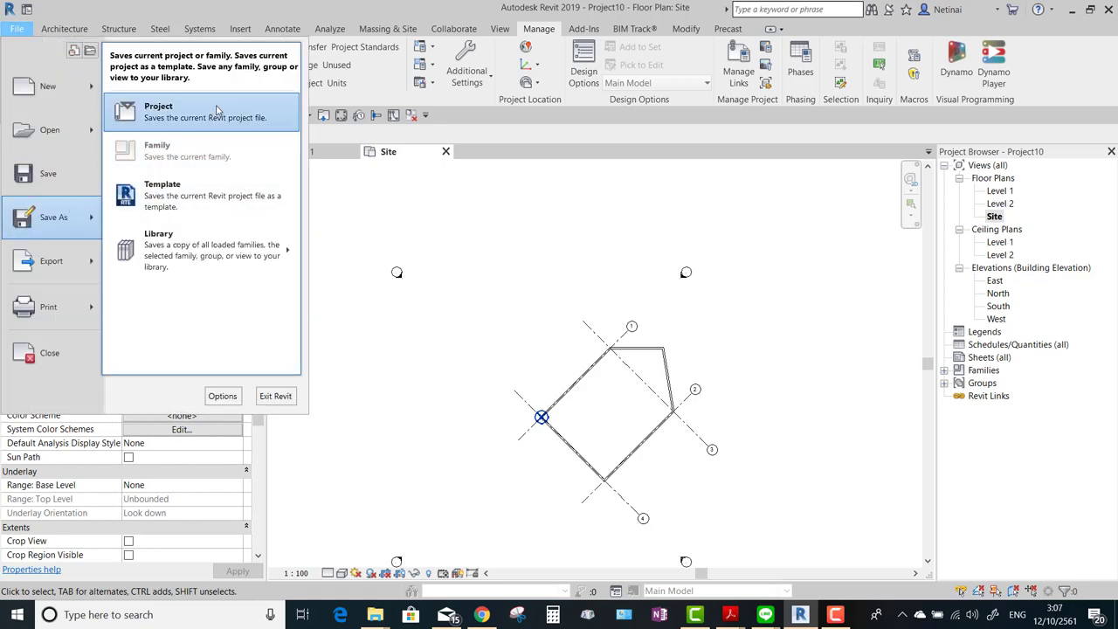
{"action": "left_click", "coordinate": [161, 112]}
{"action": "left_click", "coordinate": [262, 158]}
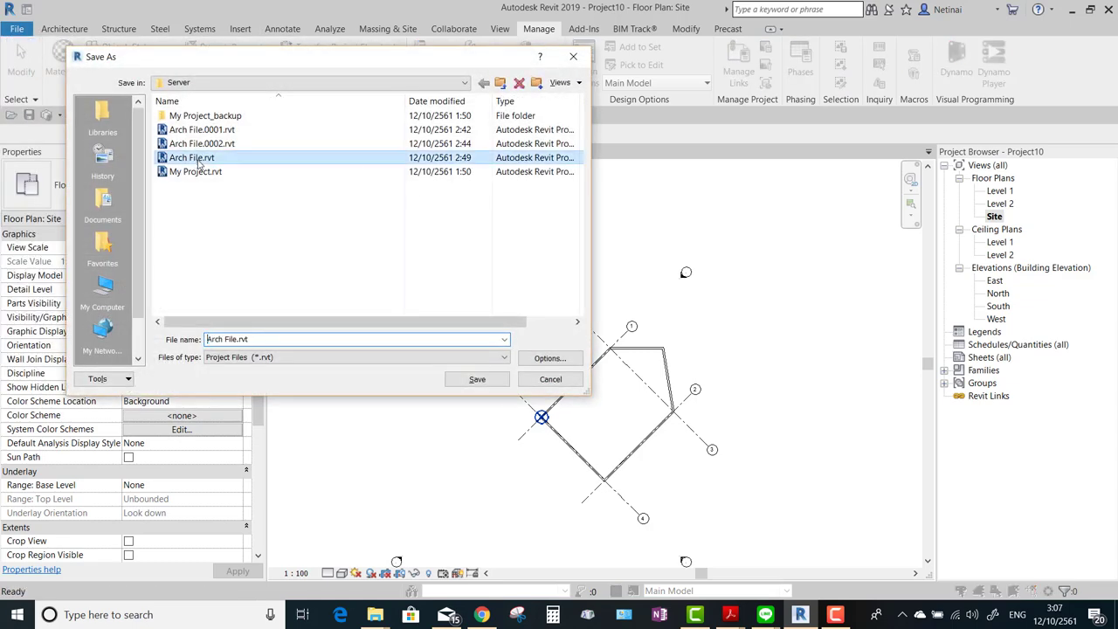
{"action": "left_click", "coordinate": [477, 379]}
{"action": "left_click", "coordinate": [536, 320]}
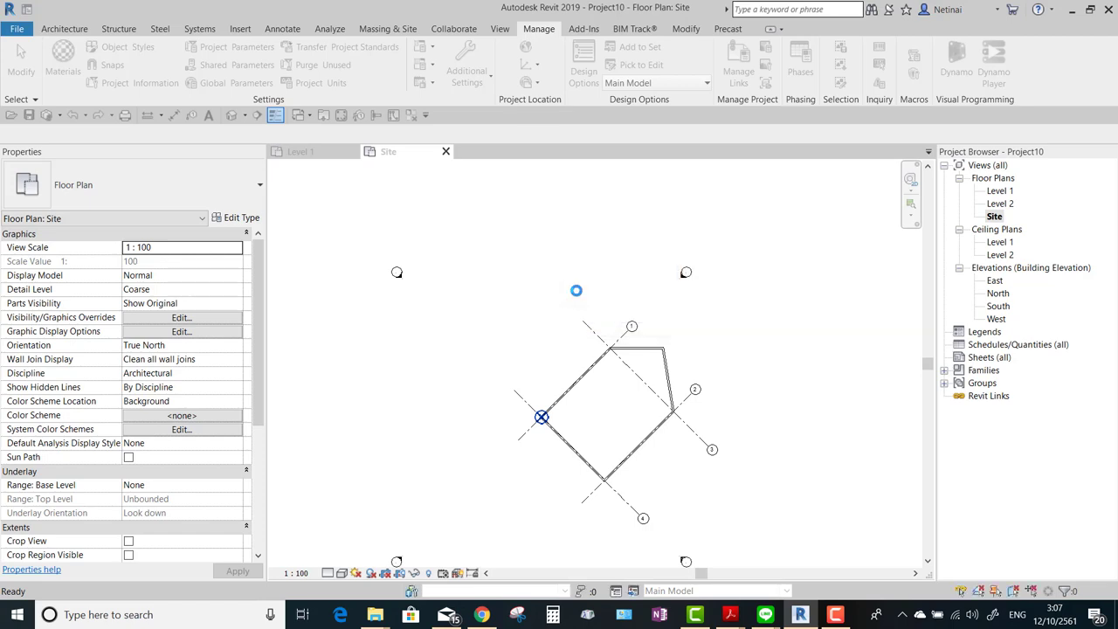
{"action": "left_click", "coordinate": [17, 29]}
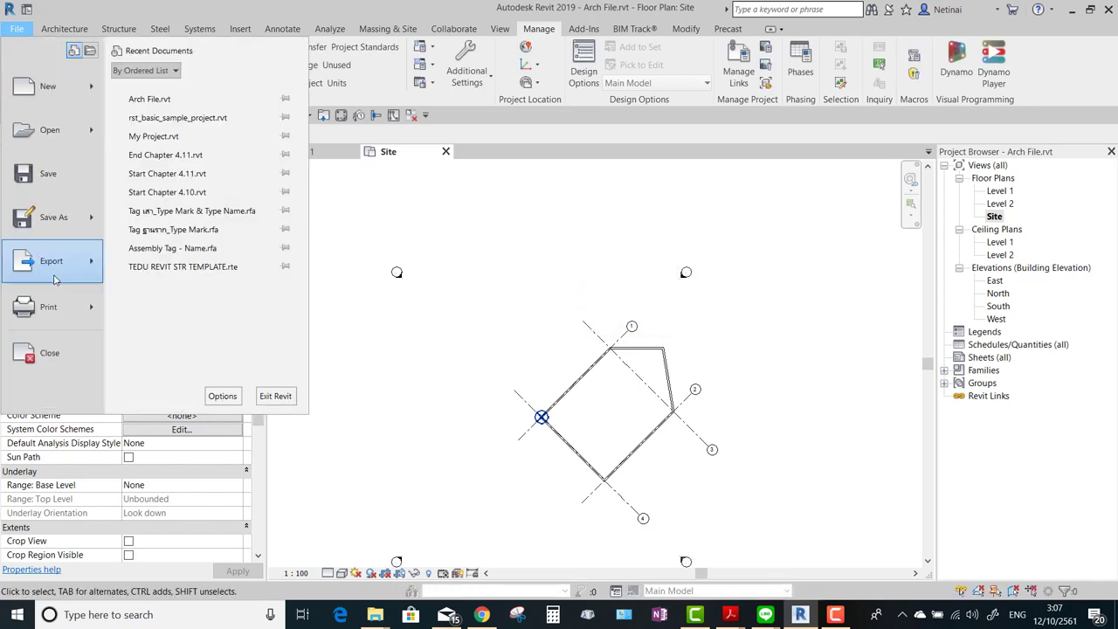
{"action": "left_click", "coordinate": [43, 353]}
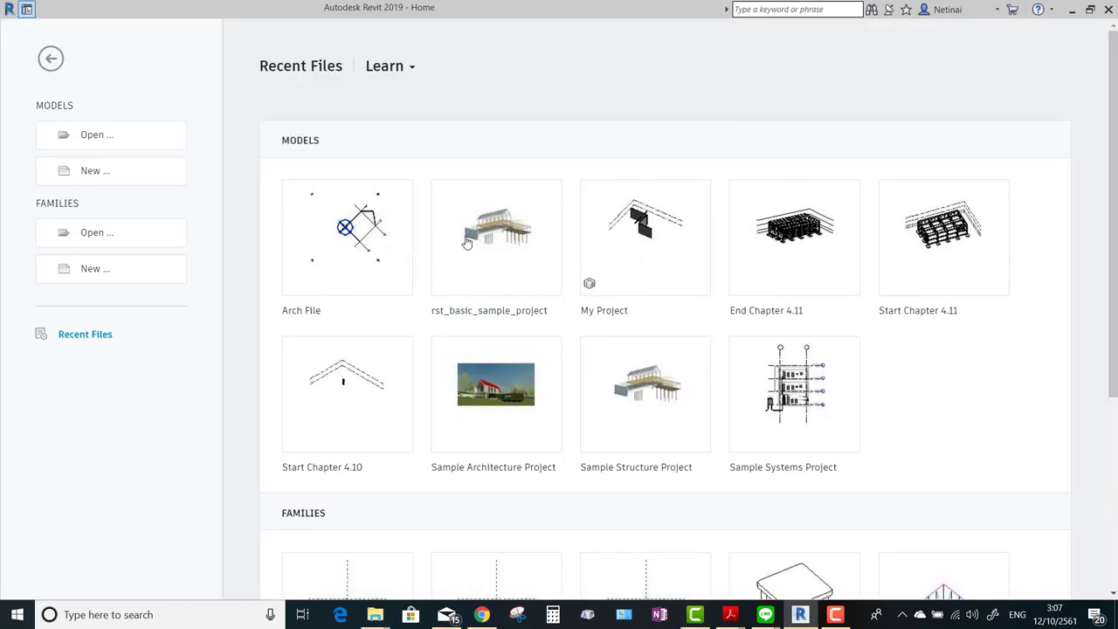
Start a new project from the Structural Template.
{"action": "left_click", "coordinate": [108, 171]}
{"action": "left_click", "coordinate": [524, 276]}
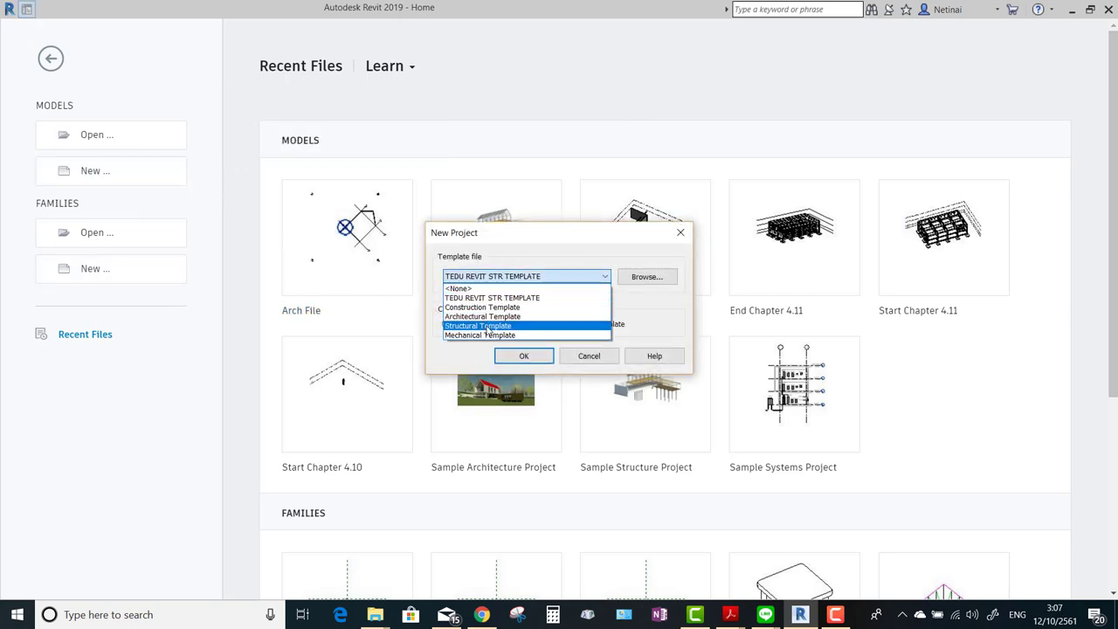
{"action": "left_click", "coordinate": [488, 329]}
{"action": "left_click", "coordinate": [528, 356]}
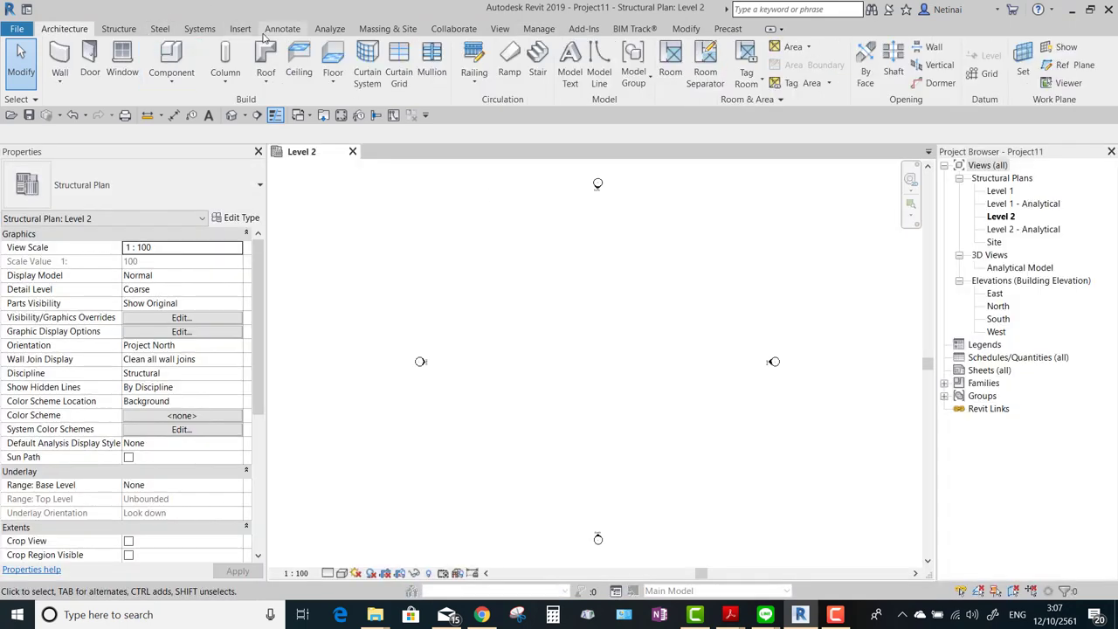
Link Arch File.rvt with Auto - Origin to Origin positioning and recentre the plan on its grids.
{"action": "left_click", "coordinate": [240, 30]}
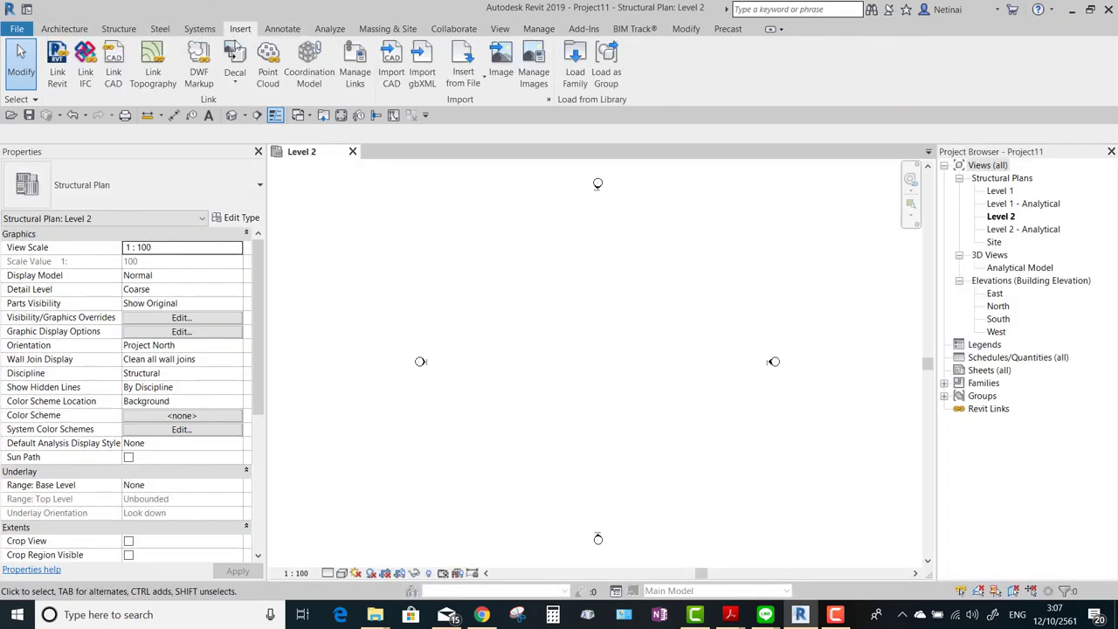
{"action": "left_click", "coordinate": [57, 63]}
{"action": "left_click", "coordinate": [421, 242]}
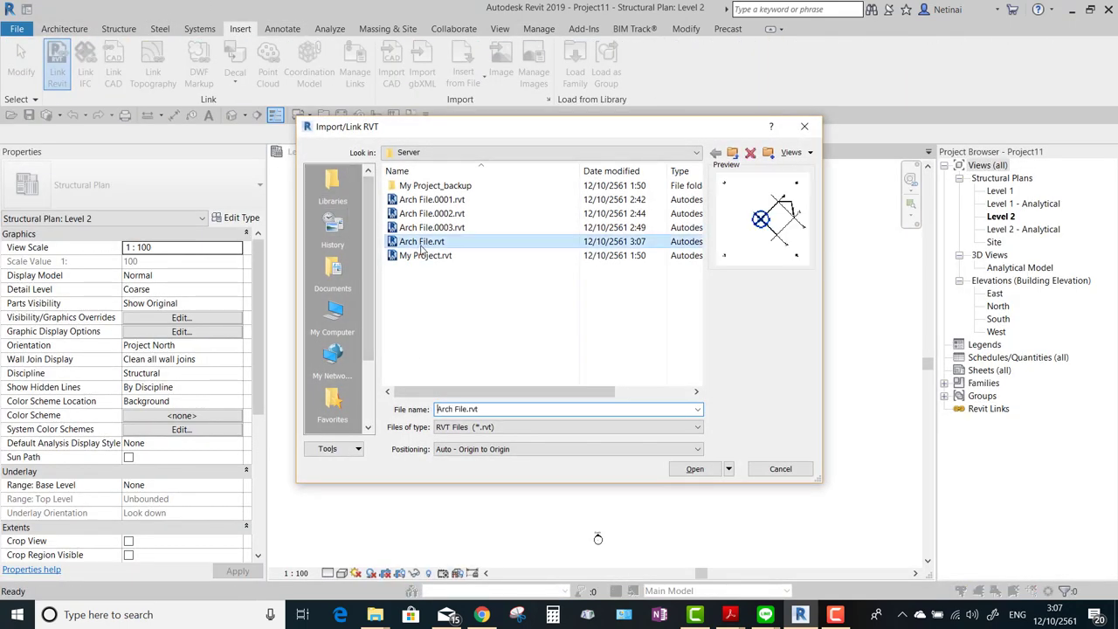
{"action": "left_click", "coordinate": [683, 470]}
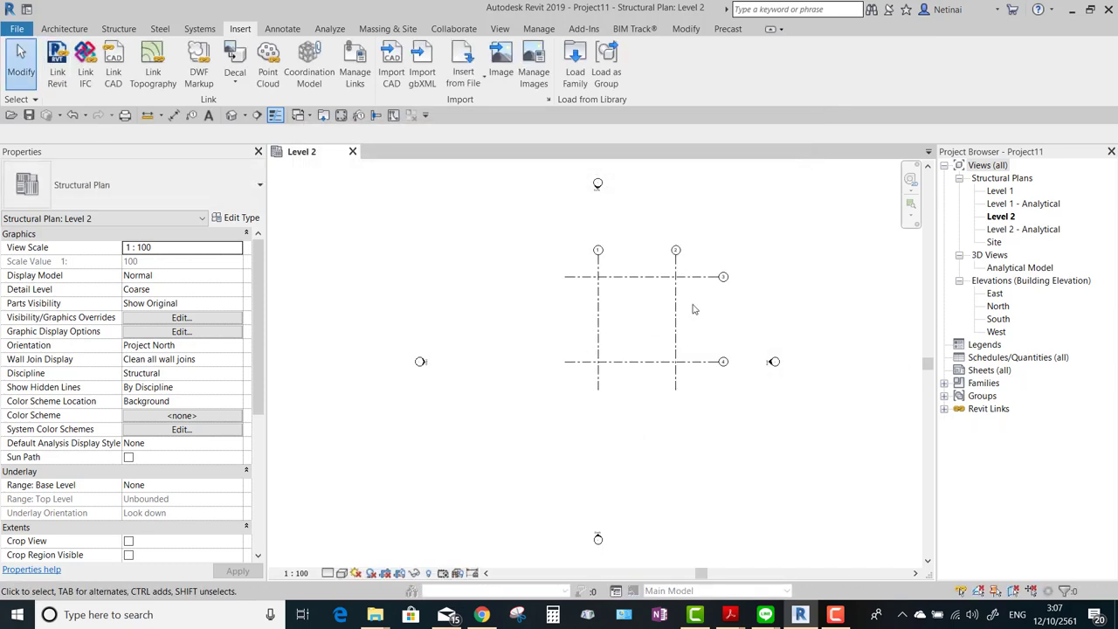
{"action": "left_click", "coordinate": [677, 276]}
{"action": "left_click", "coordinate": [809, 281]}
{"action": "middle_click_drag", "start_coordinate": [785, 306], "coordinate": [760, 326]}
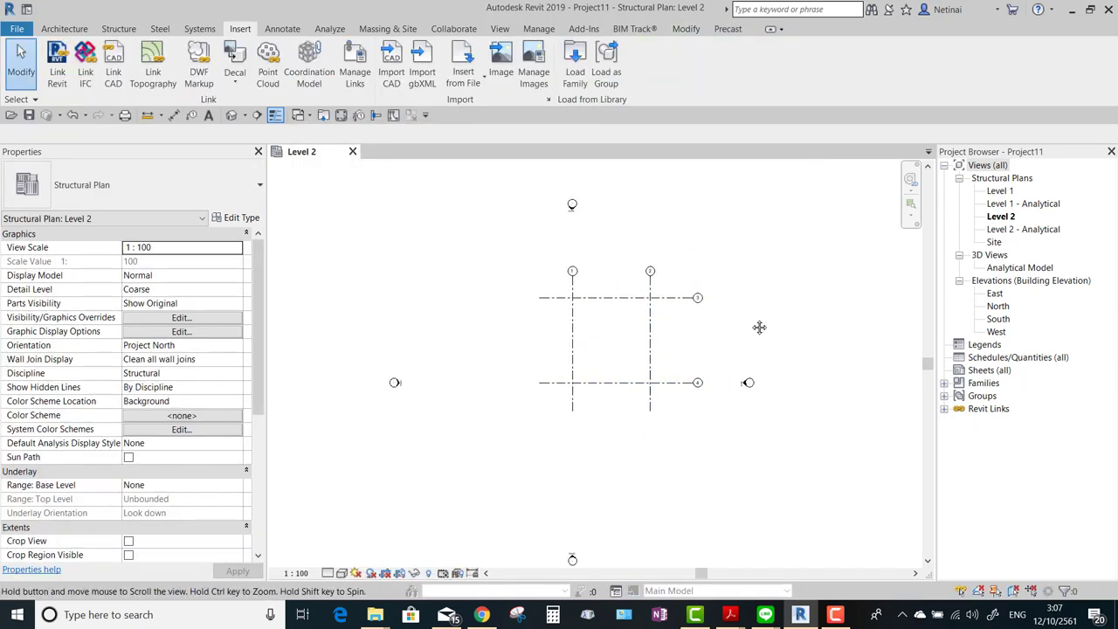
{"action": "scroll", "coordinate": [765, 279], "scroll_direction": "up", "scroll_amount": 1}
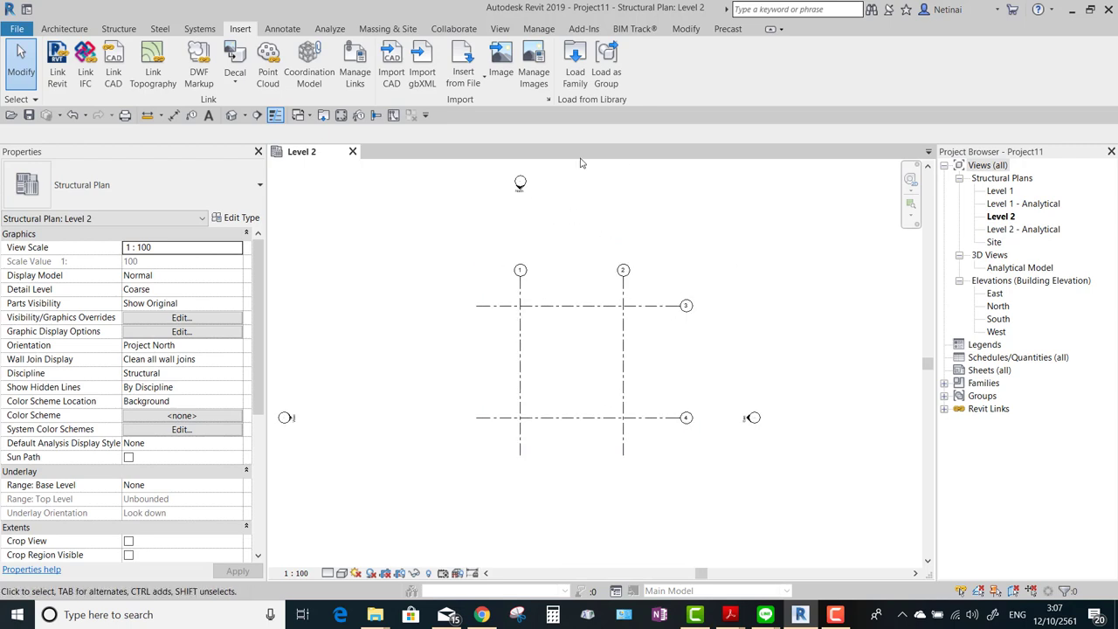
Open the North elevation and inspect the linked model's levels.
{"action": "double_click", "coordinate": [998, 306]}
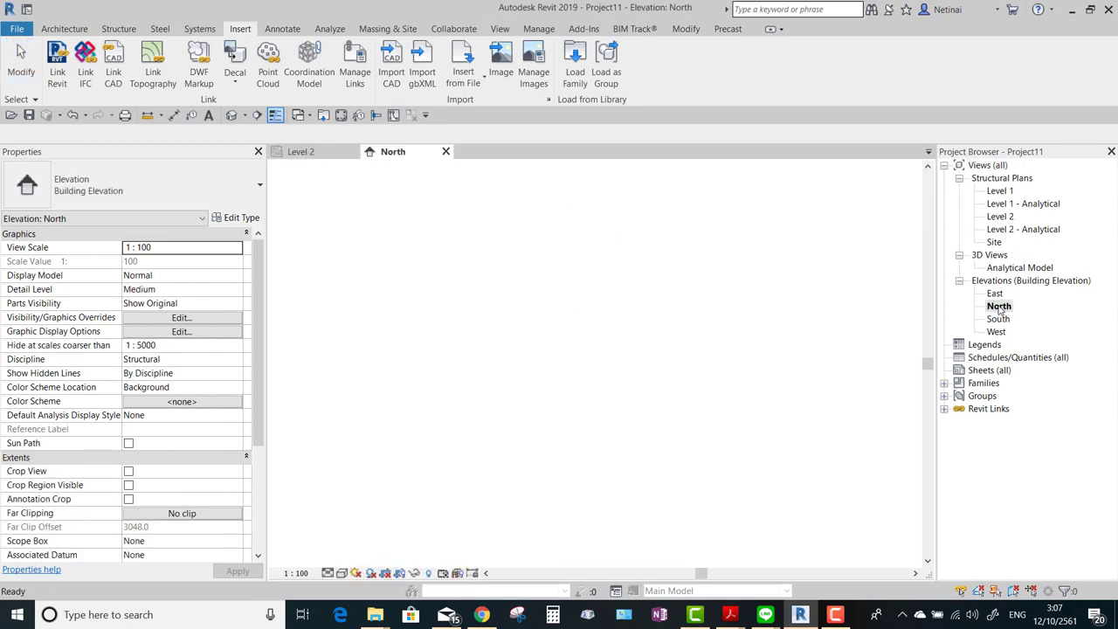
{"action": "scroll", "coordinate": [685, 350], "scroll_direction": "down", "scroll_amount": 1}
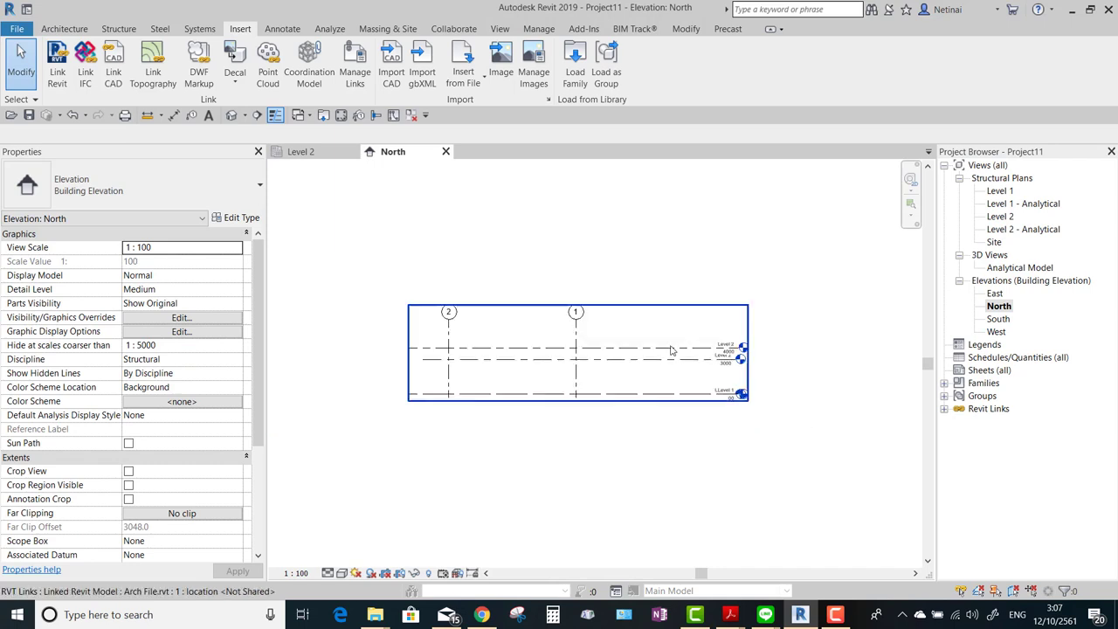
{"action": "scroll", "coordinate": [708, 342], "scroll_direction": "down", "scroll_amount": 1}
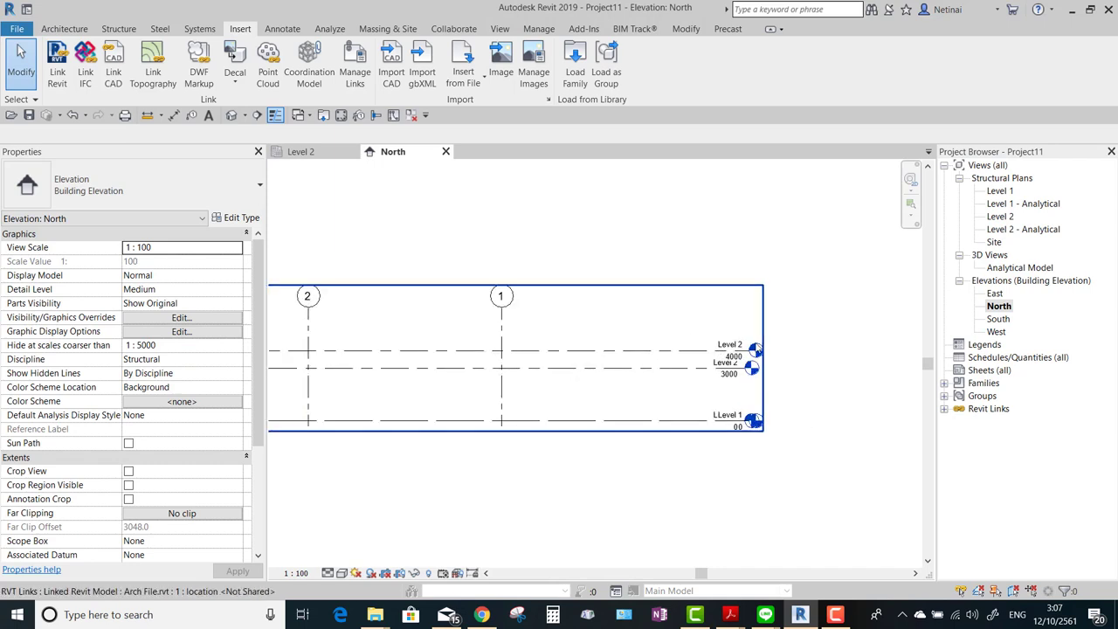
{"action": "left_click", "coordinate": [703, 351]}
{"action": "scroll", "coordinate": [760, 360], "scroll_direction": "up", "scroll_amount": 1}
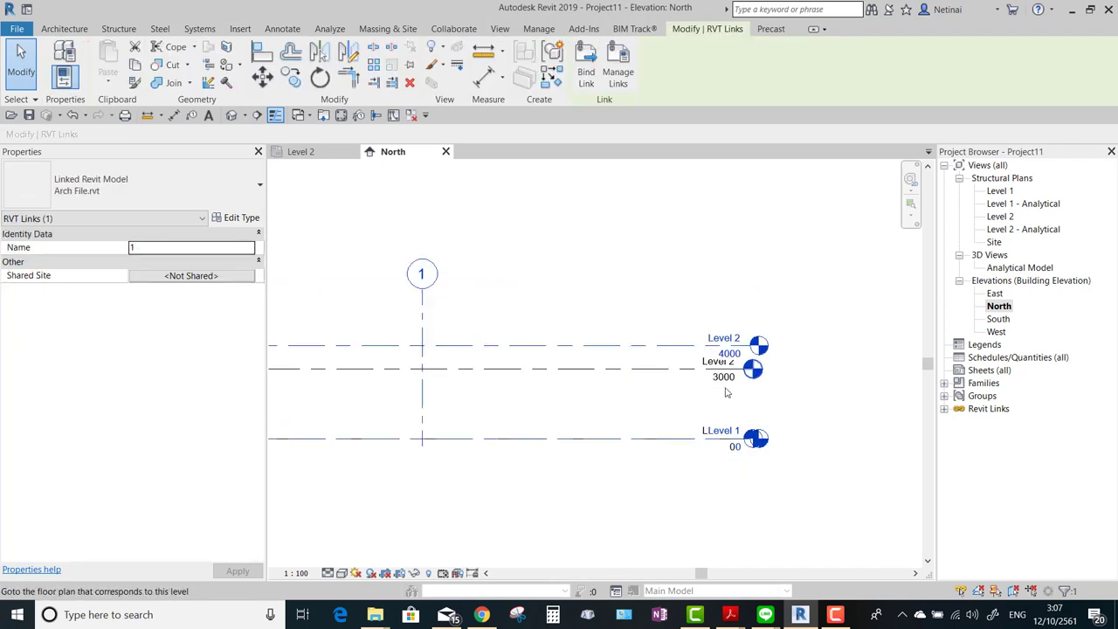
Delete the project's own Level 2 at 3000 along with its plan views.
{"action": "left_click", "coordinate": [594, 412]}
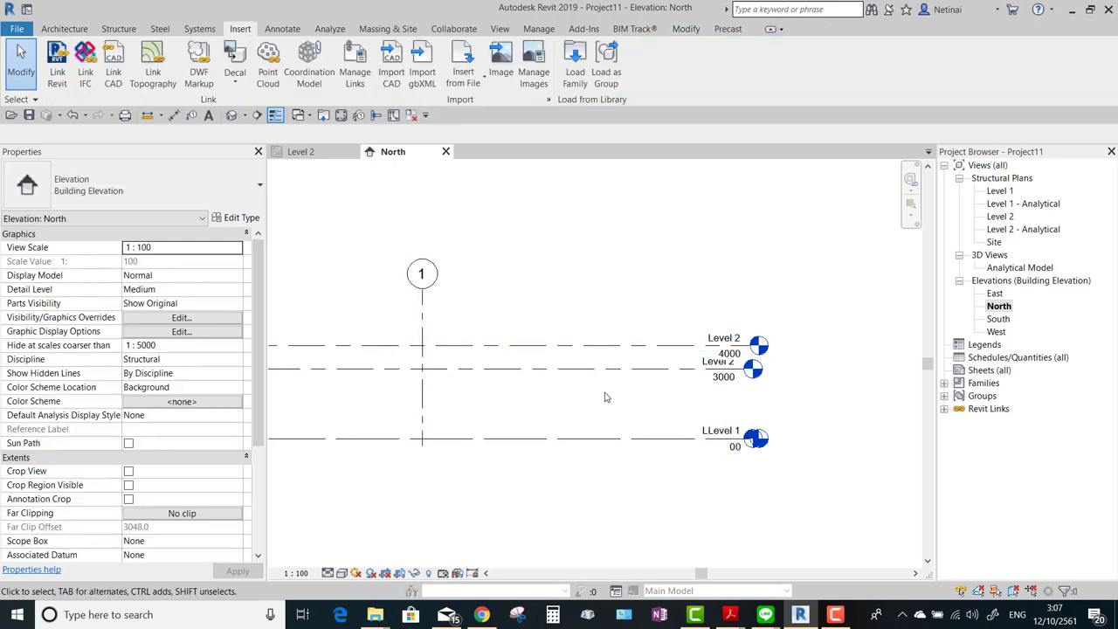
{"action": "left_click", "coordinate": [615, 372]}
{"action": "key", "text": "Delete"}
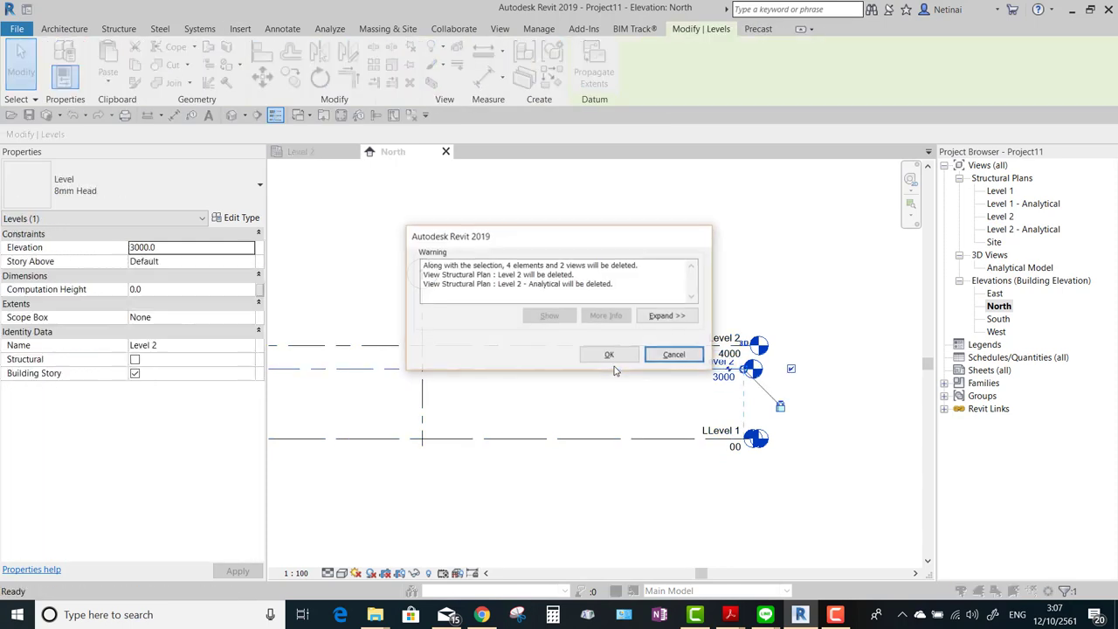
{"action": "left_click", "coordinate": [677, 355]}
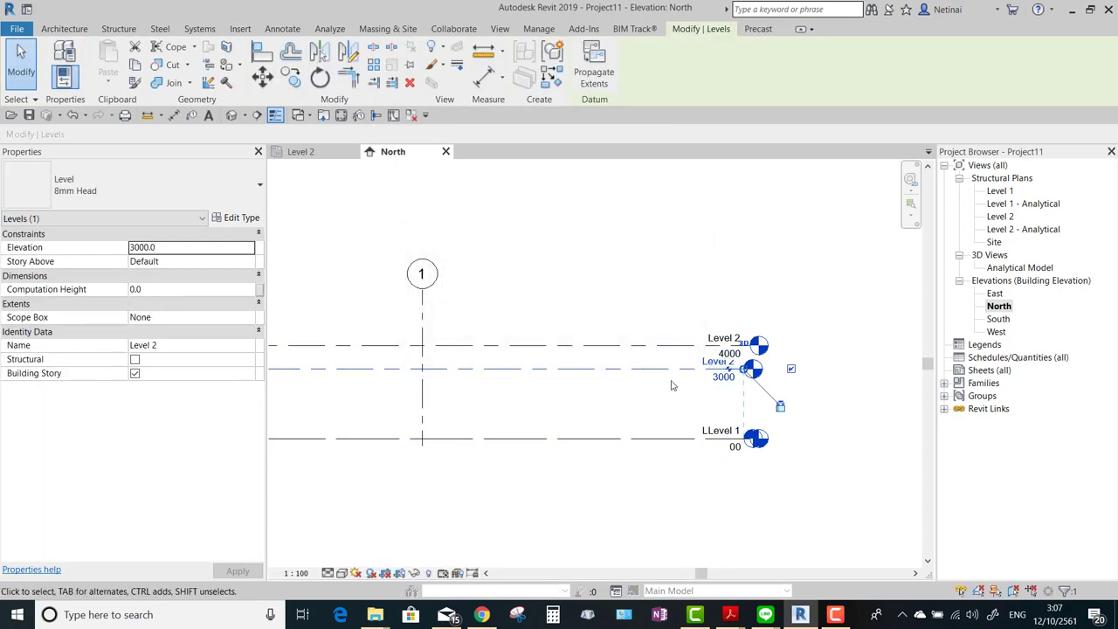
{"action": "key", "text": "Delete"}
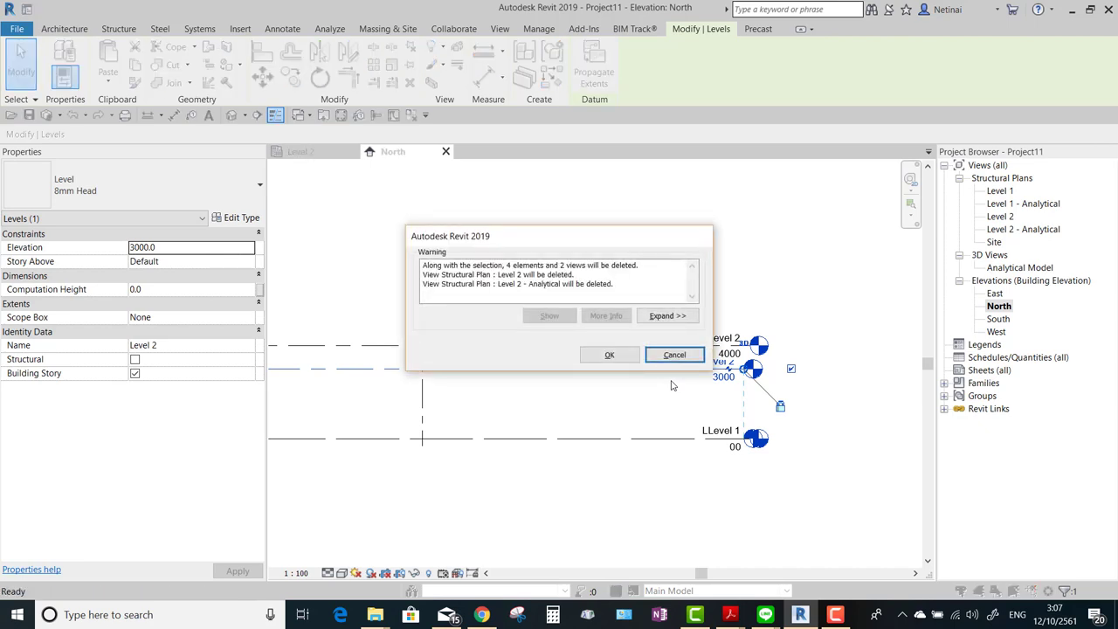
{"action": "left_click", "coordinate": [610, 355]}
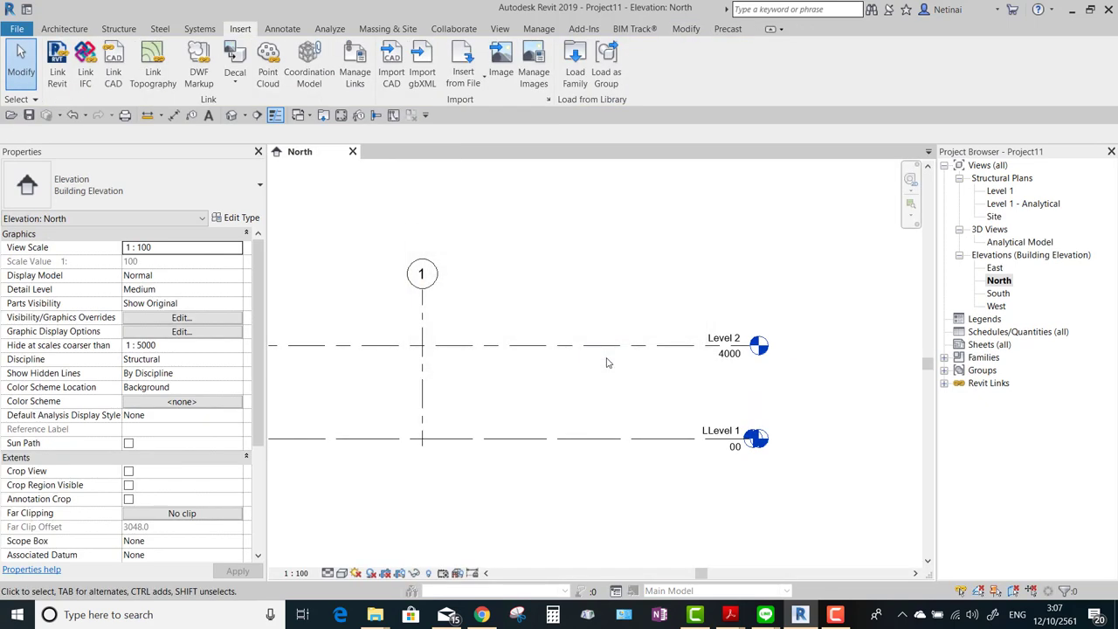
Extend the project's own Level 1 to the right, past the linked Level 1.
{"action": "left_click", "coordinate": [631, 348]}
{"action": "scroll", "coordinate": [664, 402], "scroll_direction": "down", "scroll_amount": 1}
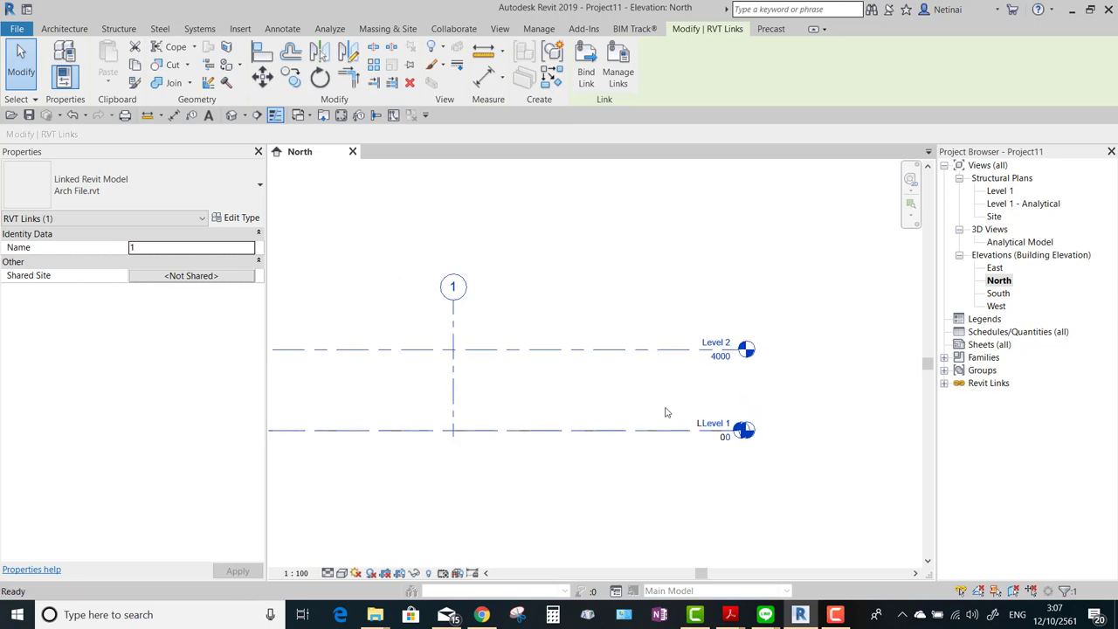
{"action": "key", "text": "Escape"}
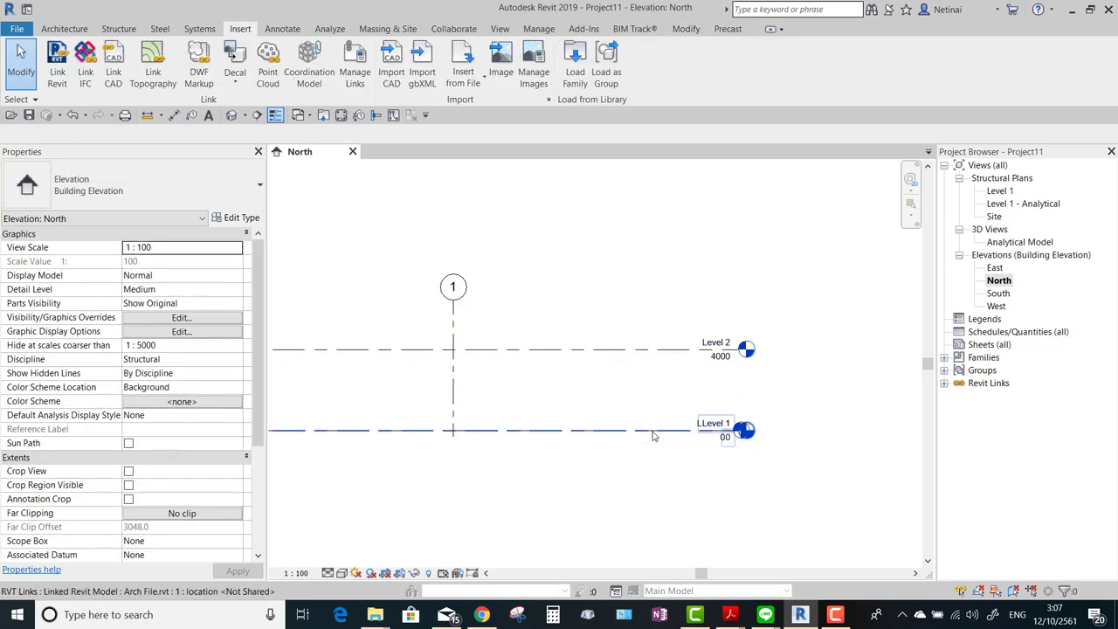
{"action": "left_click", "coordinate": [655, 431]}
{"action": "key", "text": "Escape"}
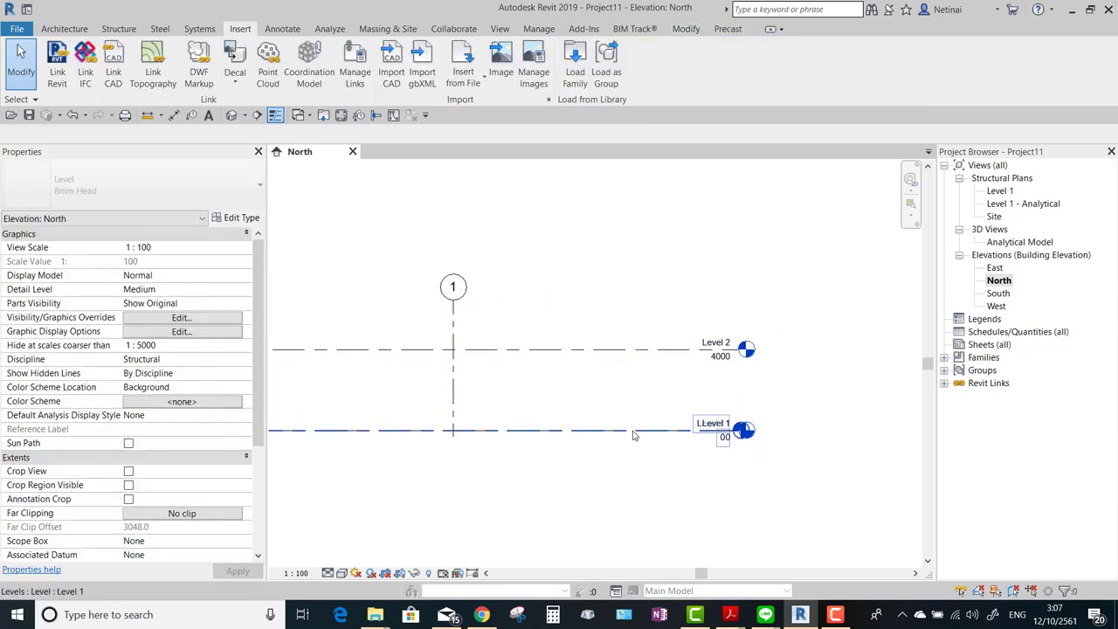
{"action": "left_click", "coordinate": [635, 434]}
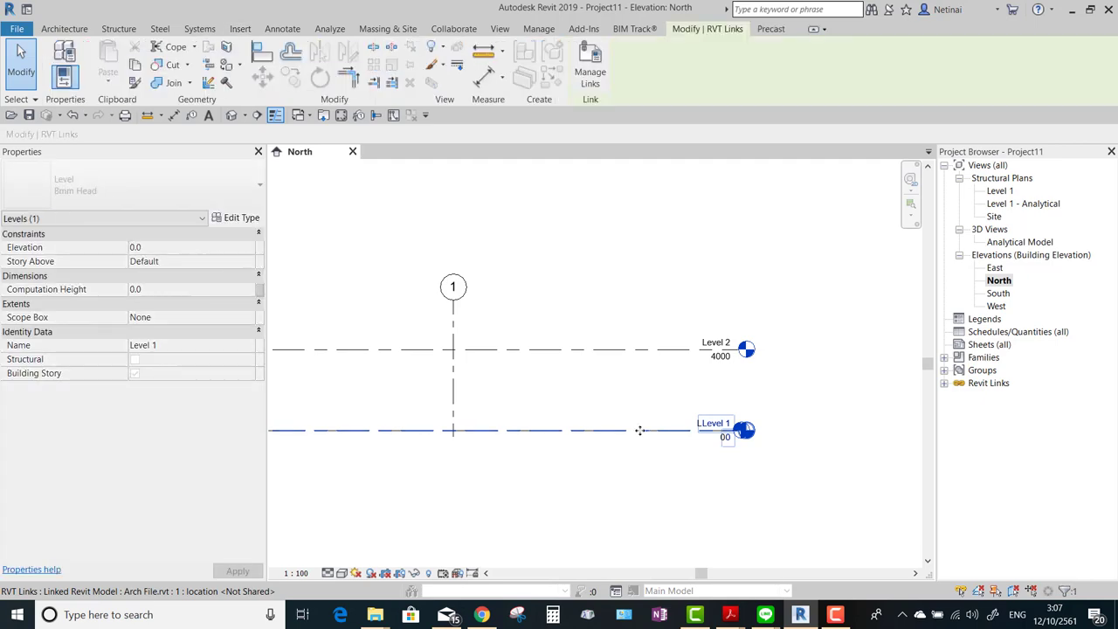
{"action": "key", "text": "Escape"}
{"action": "left_click", "coordinate": [647, 435]}
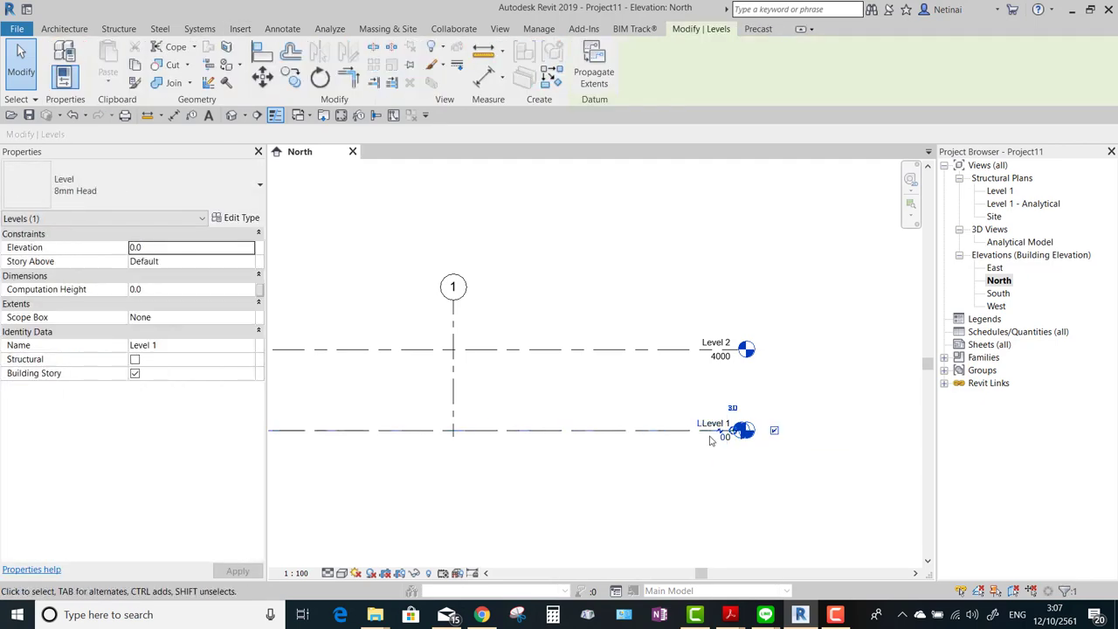
{"action": "left_click_drag", "start_coordinate": [710, 439], "coordinate": [865, 439]}
{"action": "middle_click_drag", "start_coordinate": [841, 482], "coordinate": [697, 498]}
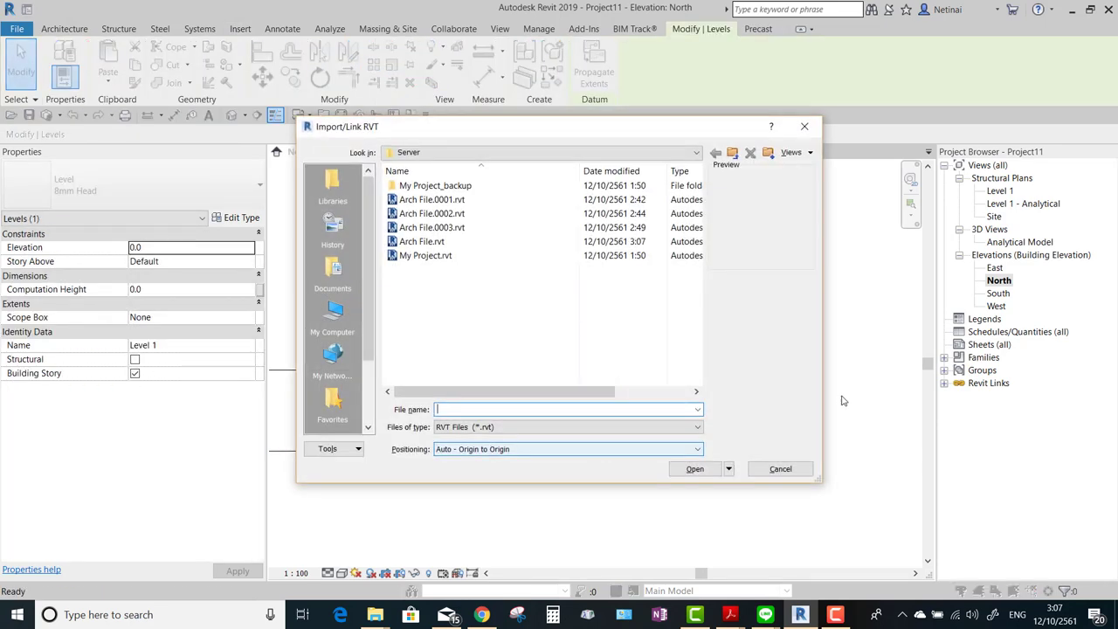
{"action": "key", "text": "Escape"}
Change the project's Level 1 elevation to -1000 and pan to show all levels.
{"action": "left_click", "coordinate": [720, 467]}
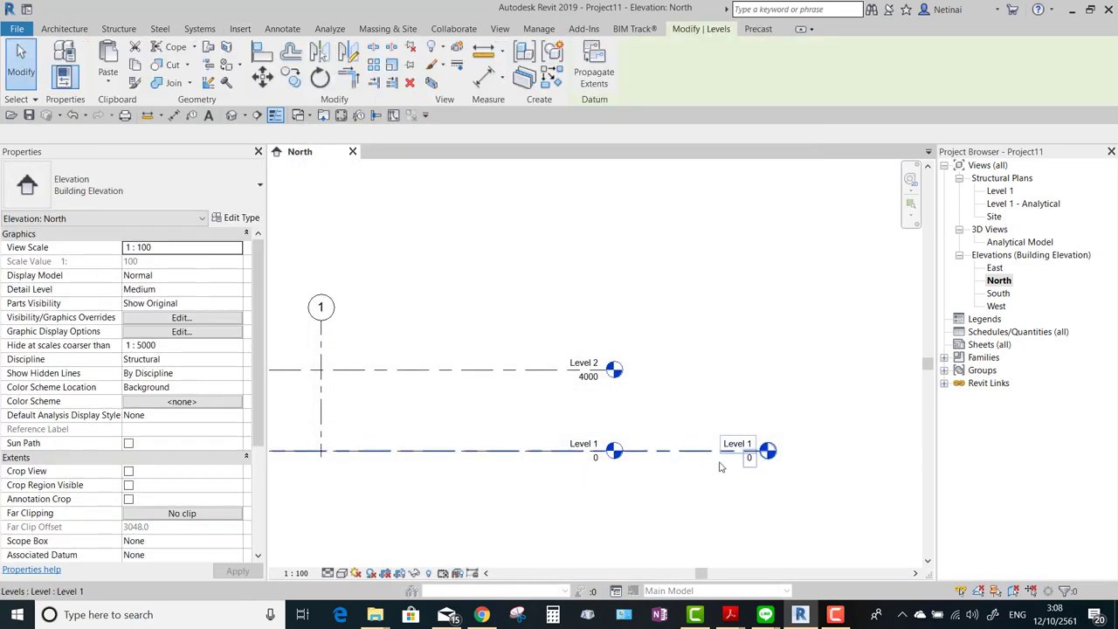
{"action": "left_click", "coordinate": [720, 466]}
{"action": "left_click", "coordinate": [748, 458]}
{"action": "type", "text": "-10"}
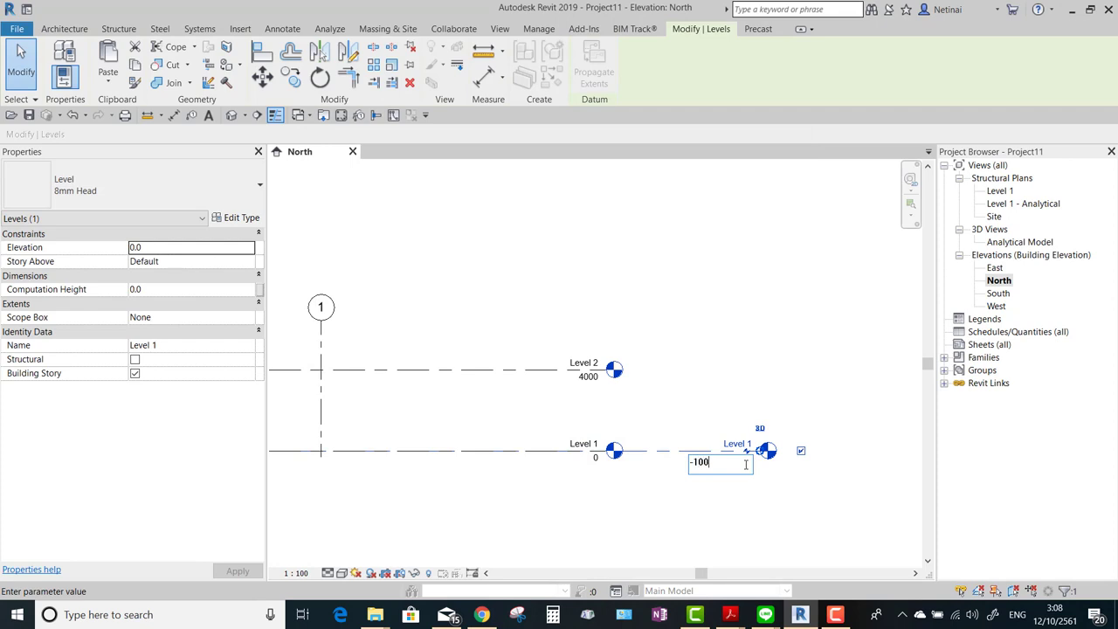
{"action": "type", "text": "0"}
{"action": "key", "text": "Return"}
{"action": "key", "text": "Escape"}
{"action": "scroll", "coordinate": [712, 471], "scroll_direction": "down", "scroll_amount": 2}
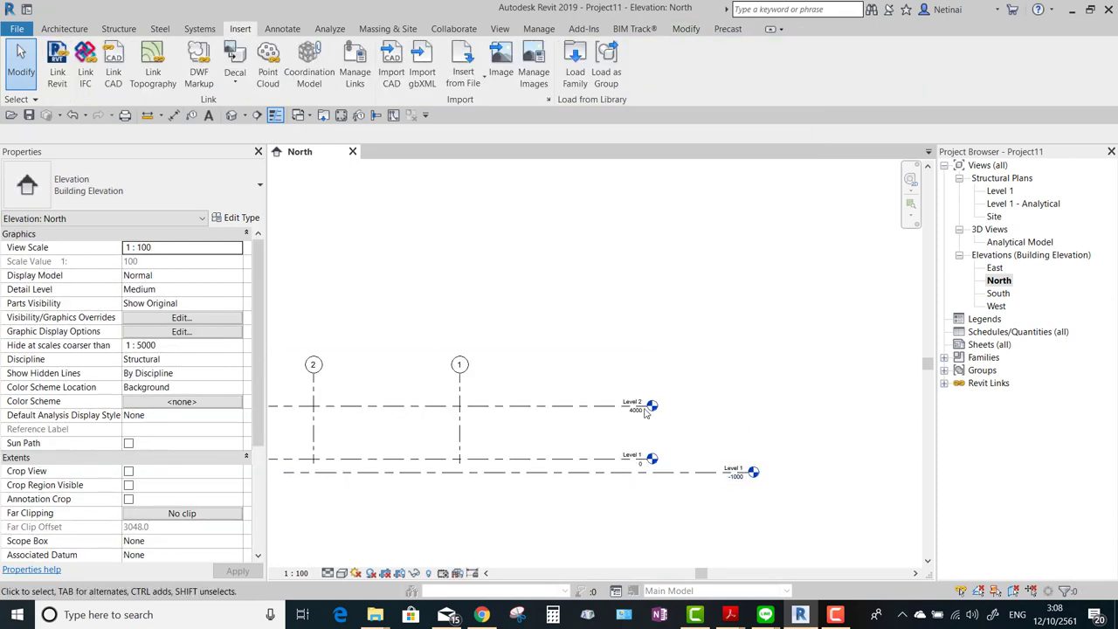
{"action": "middle_click_drag", "start_coordinate": [747, 403], "coordinate": [803, 394]}
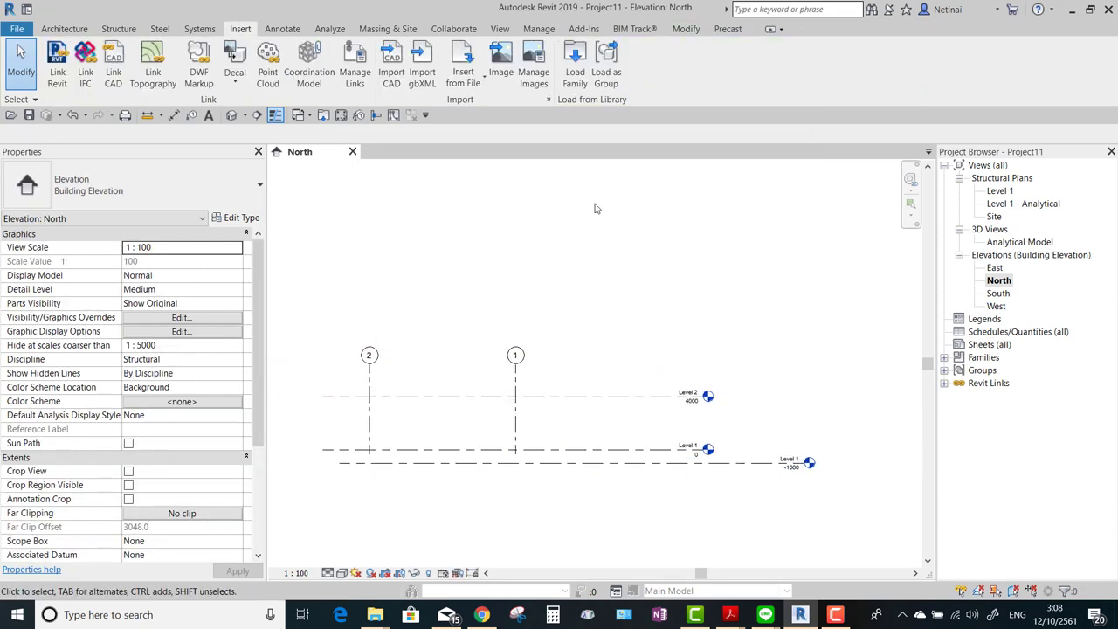
Copy/Monitor the Arch link's Level 1 (0) and Level 2 (4000), filtering the selection to Levels.
{"action": "left_click", "coordinate": [454, 29]}
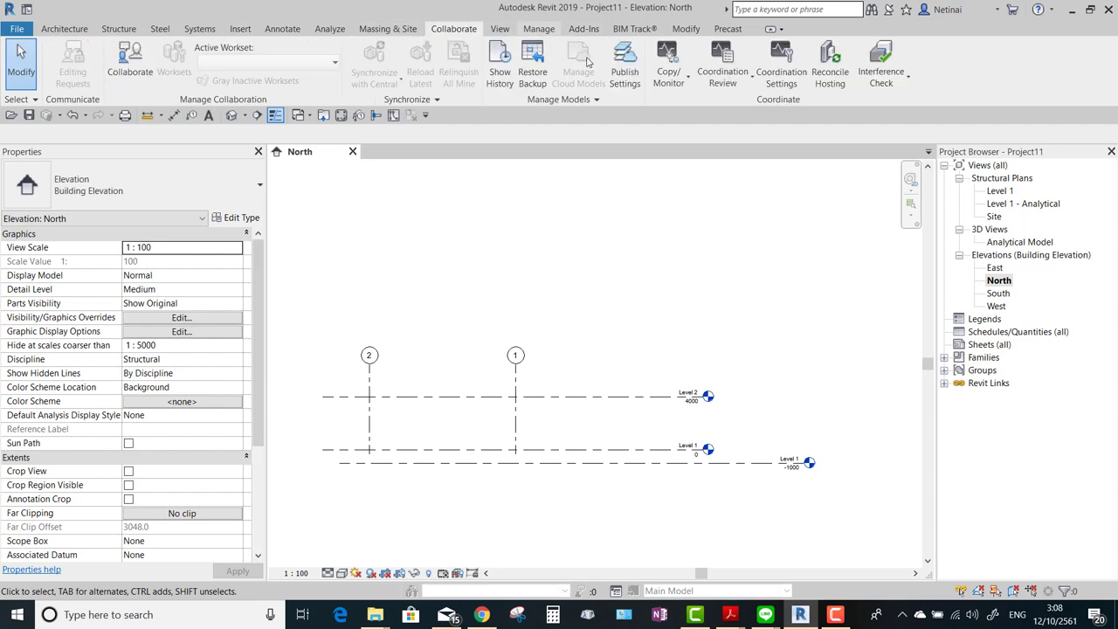
{"action": "left_click", "coordinate": [669, 70]}
{"action": "left_click", "coordinate": [694, 135]}
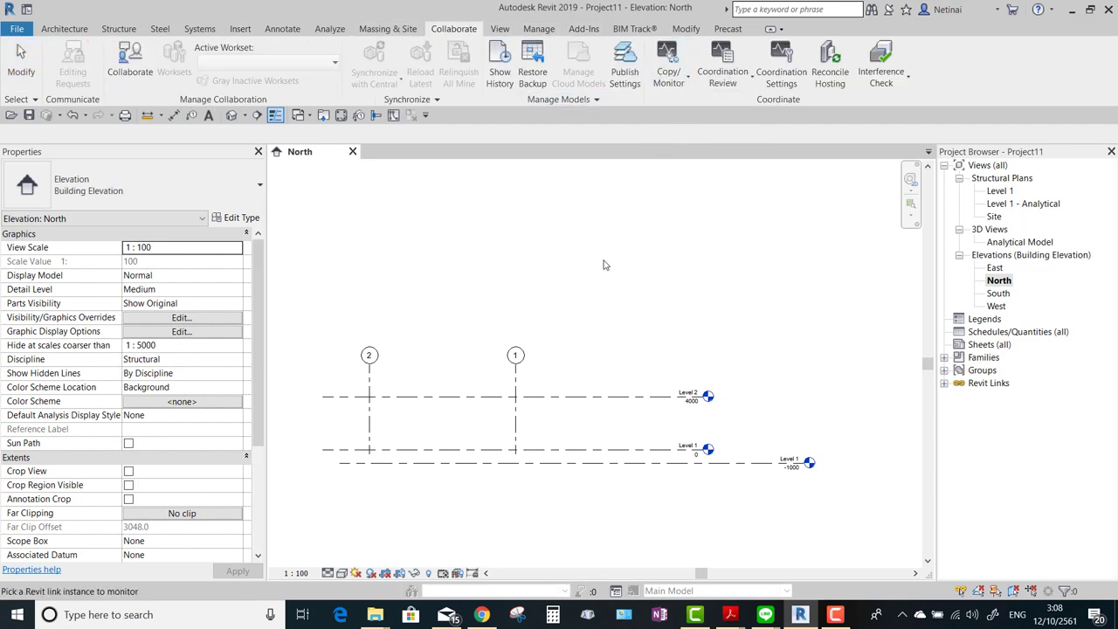
{"action": "left_click", "coordinate": [518, 355]}
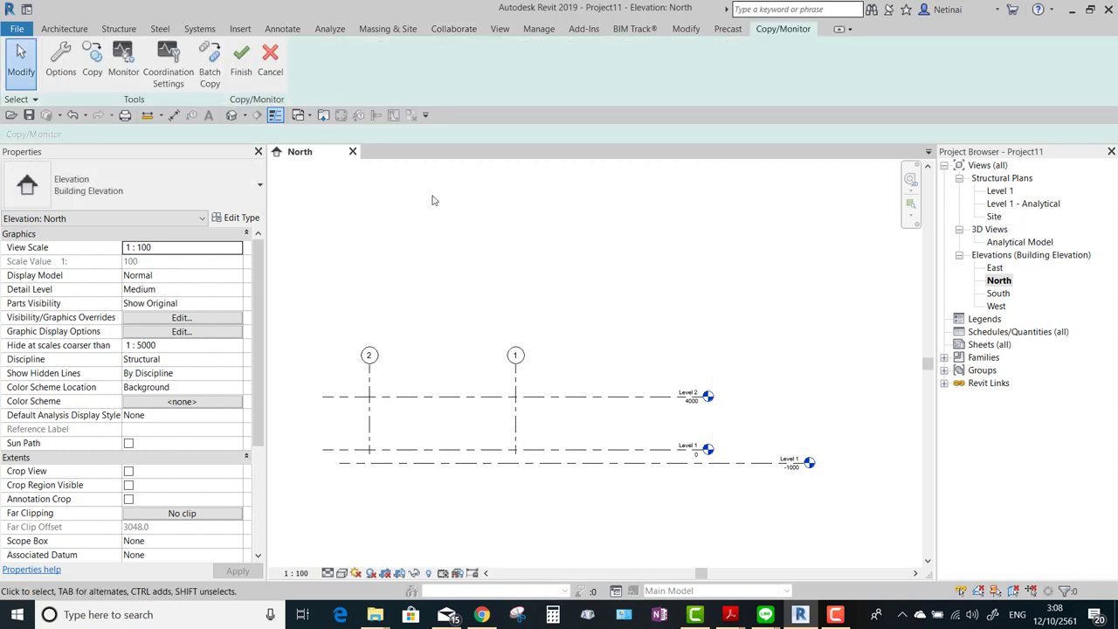
{"action": "left_click", "coordinate": [91, 61]}
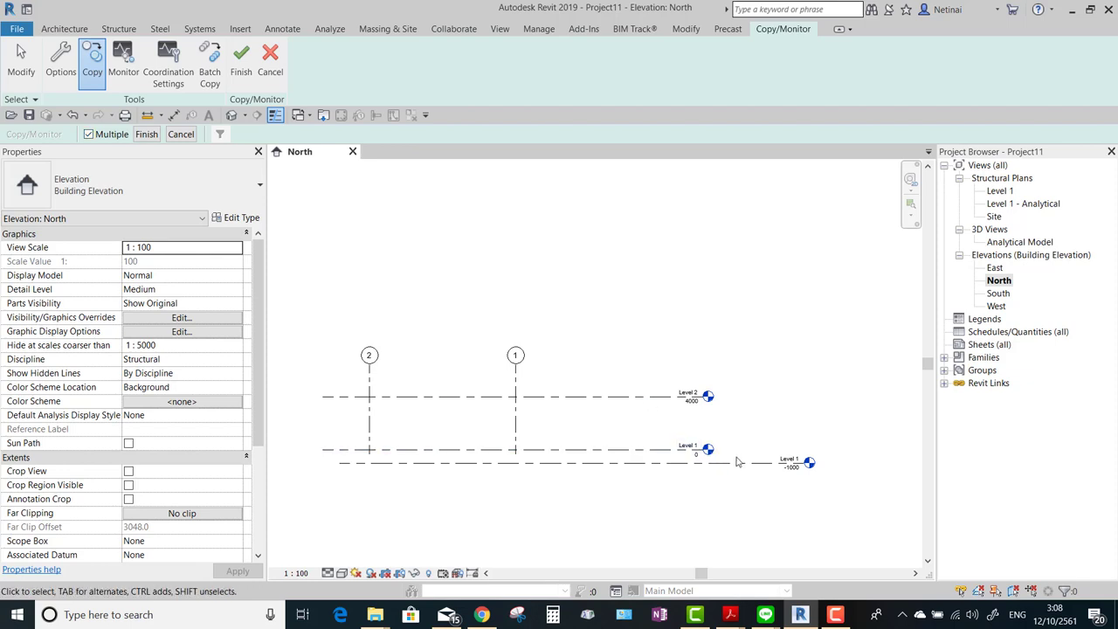
{"action": "left_click_drag", "start_coordinate": [658, 411], "coordinate": [642, 384]}
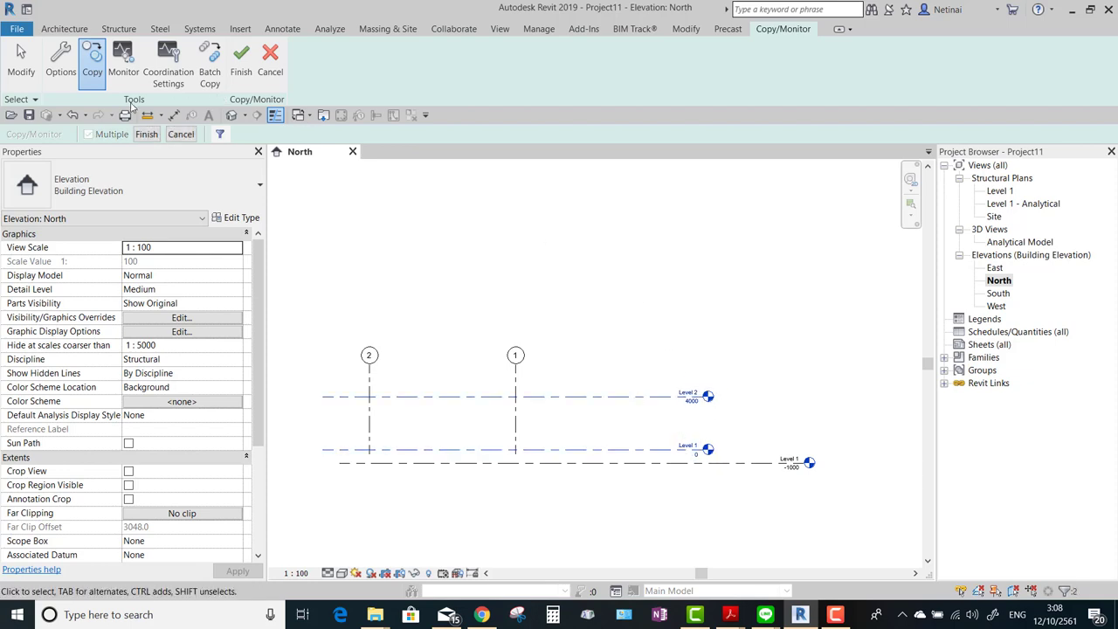
{"action": "left_click", "coordinate": [219, 133]}
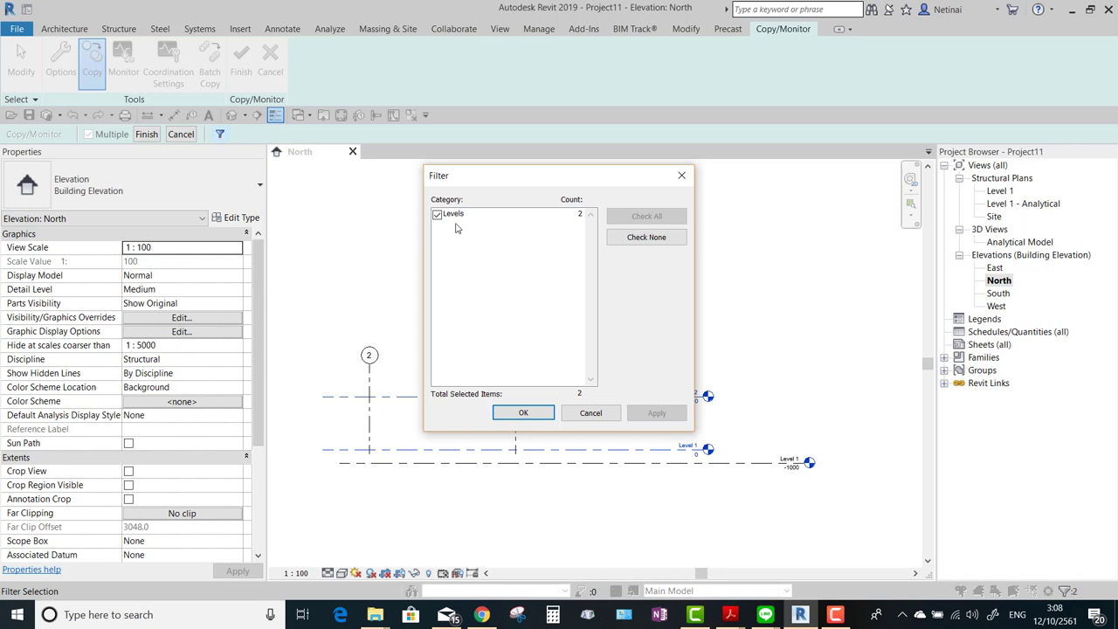
{"action": "left_click", "coordinate": [682, 178]}
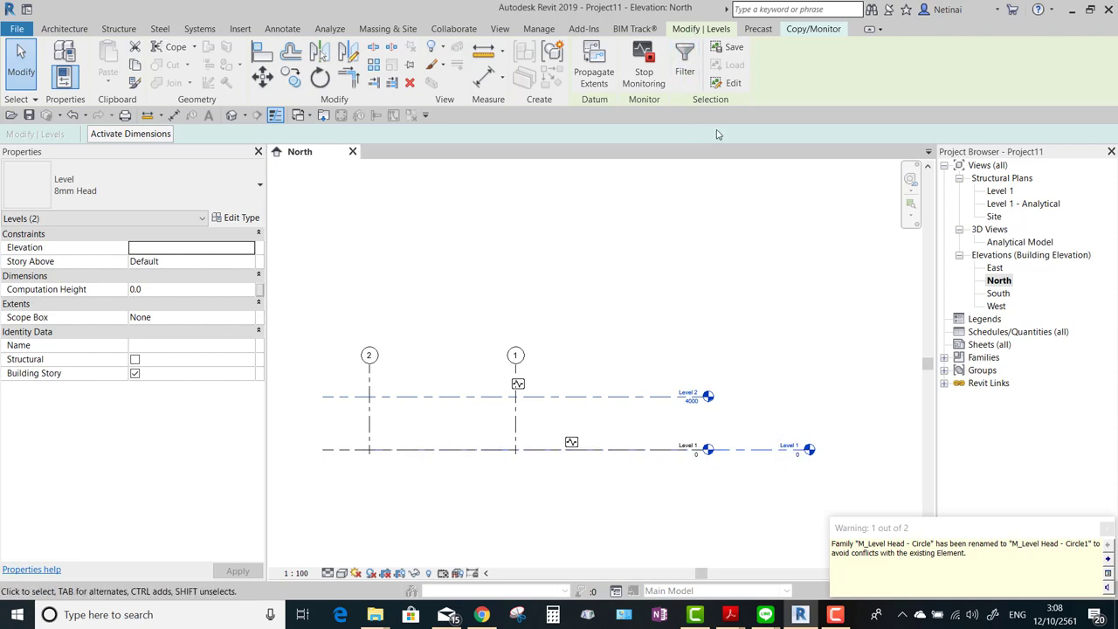
{"action": "left_click", "coordinate": [804, 34]}
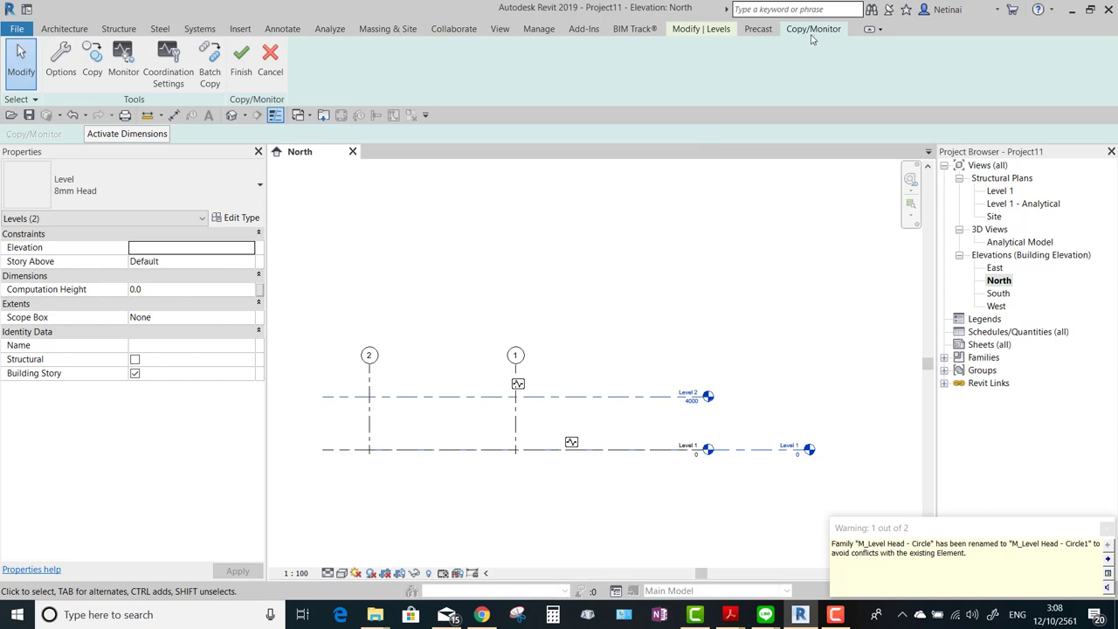
{"action": "left_click", "coordinate": [241, 60]}
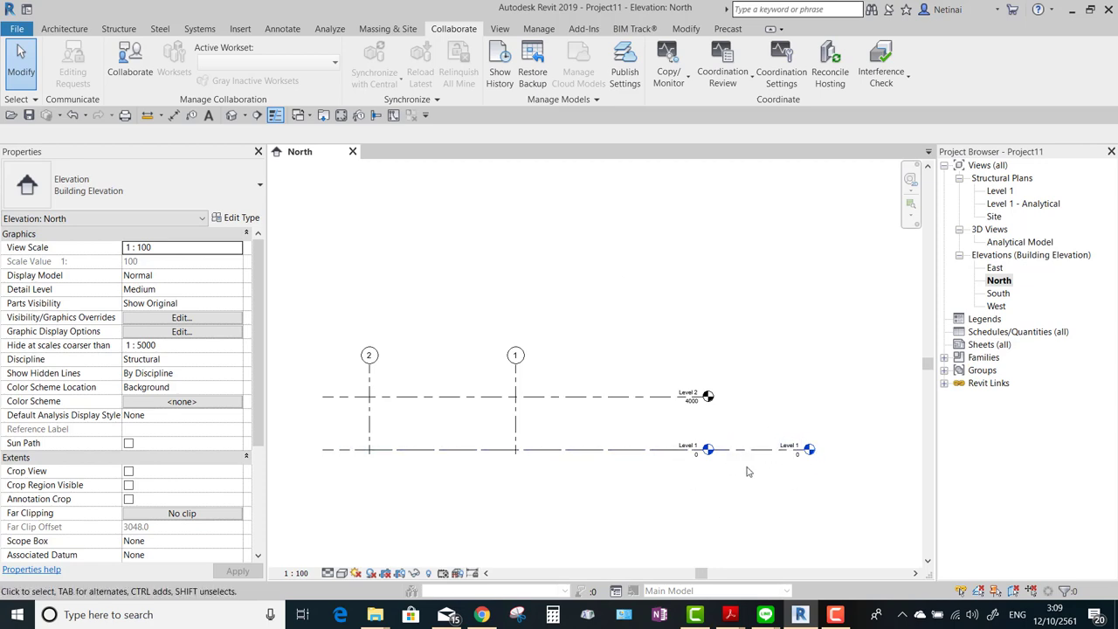
Hide the Arch File.rvt link in the North elevation through Visibility/Graphics (VG).
{"action": "scroll", "coordinate": [753, 472], "scroll_direction": "up", "scroll_amount": 2}
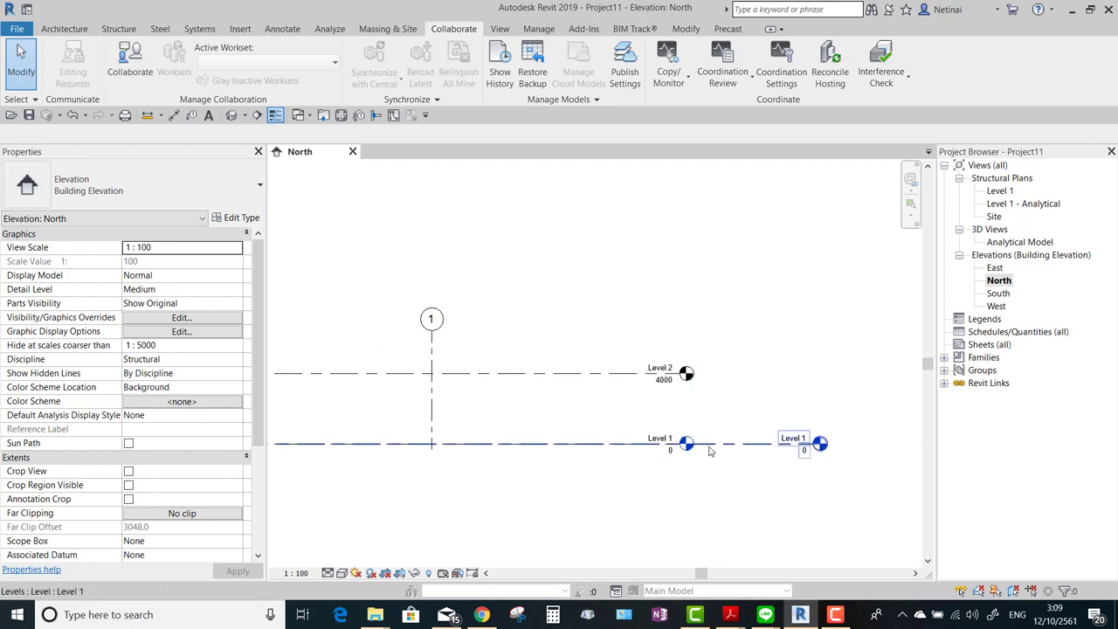
{"action": "scroll", "coordinate": [697, 450], "scroll_direction": "up", "scroll_amount": 2}
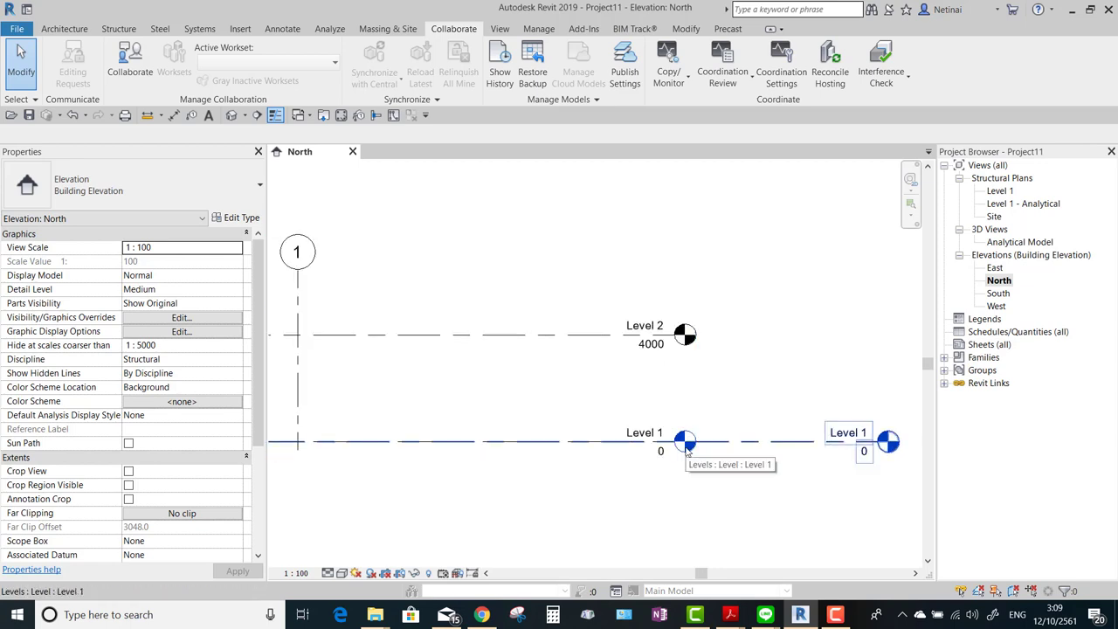
{"action": "scroll", "coordinate": [678, 373], "scroll_direction": "down", "scroll_amount": 1}
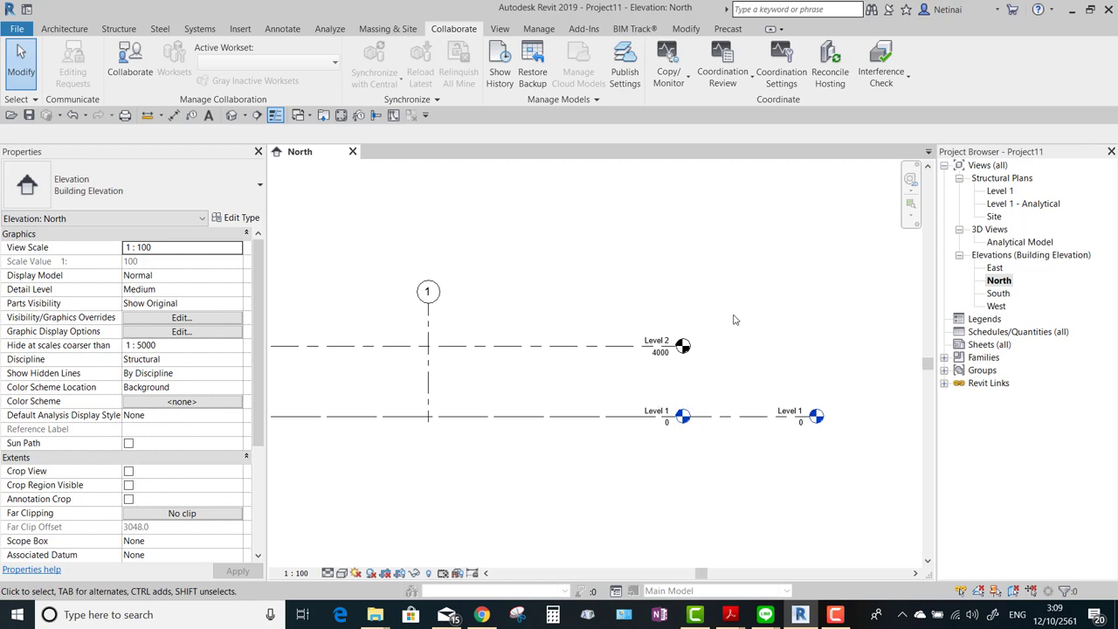
{"action": "scroll", "coordinate": [696, 390], "scroll_direction": "up", "scroll_amount": 1}
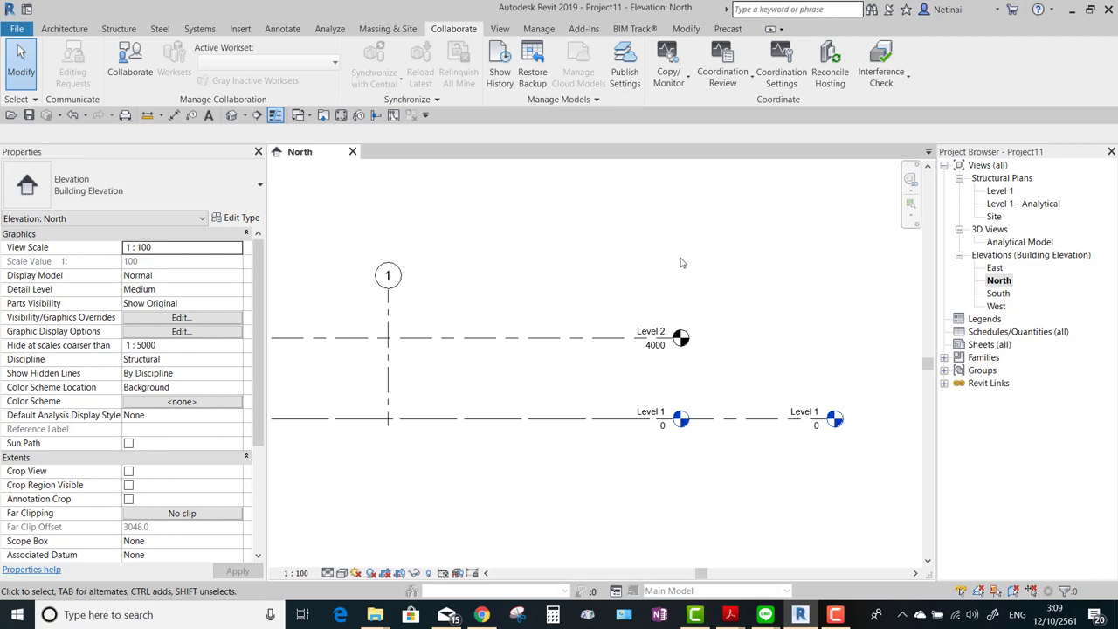
{"action": "key", "text": "v"}
{"action": "key", "text": "g"}
{"action": "left_click", "coordinate": [960, 104]}
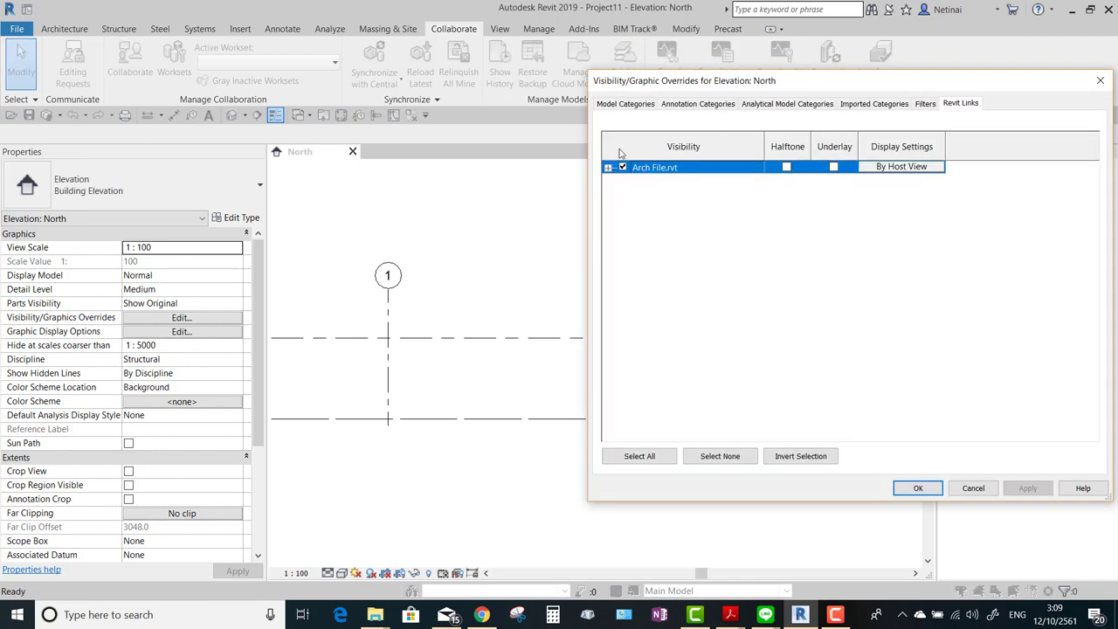
{"action": "left_click", "coordinate": [622, 167]}
{"action": "left_click", "coordinate": [919, 487]}
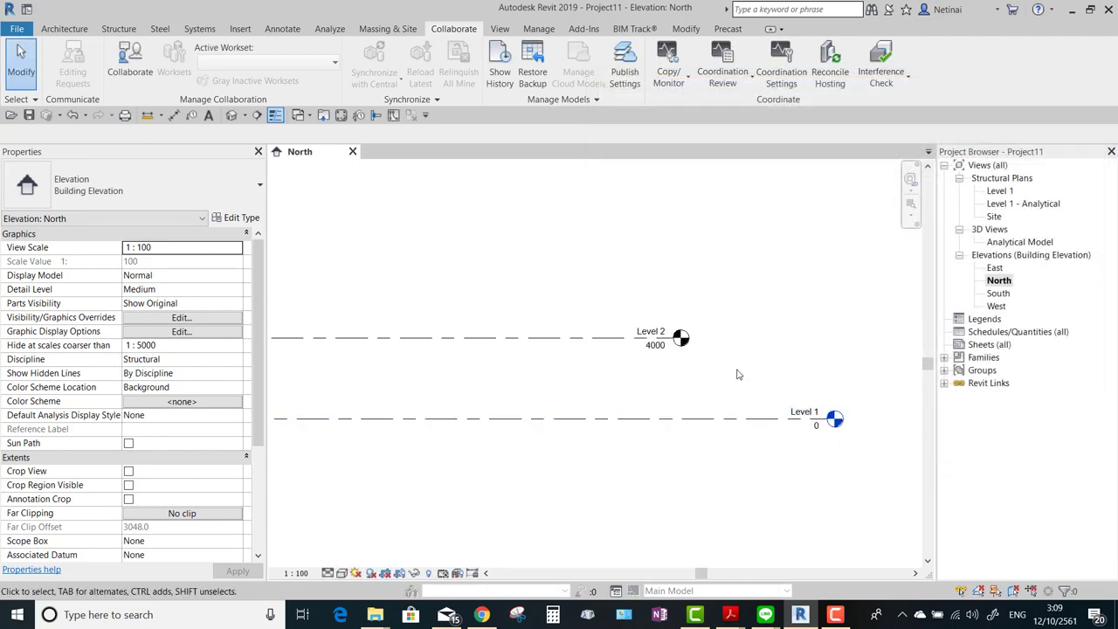
Drag the copied Level 1's end left to align with Level 2.
{"action": "scroll", "coordinate": [774, 377], "scroll_direction": "up", "scroll_amount": 2}
{"action": "left_click", "coordinate": [741, 402]}
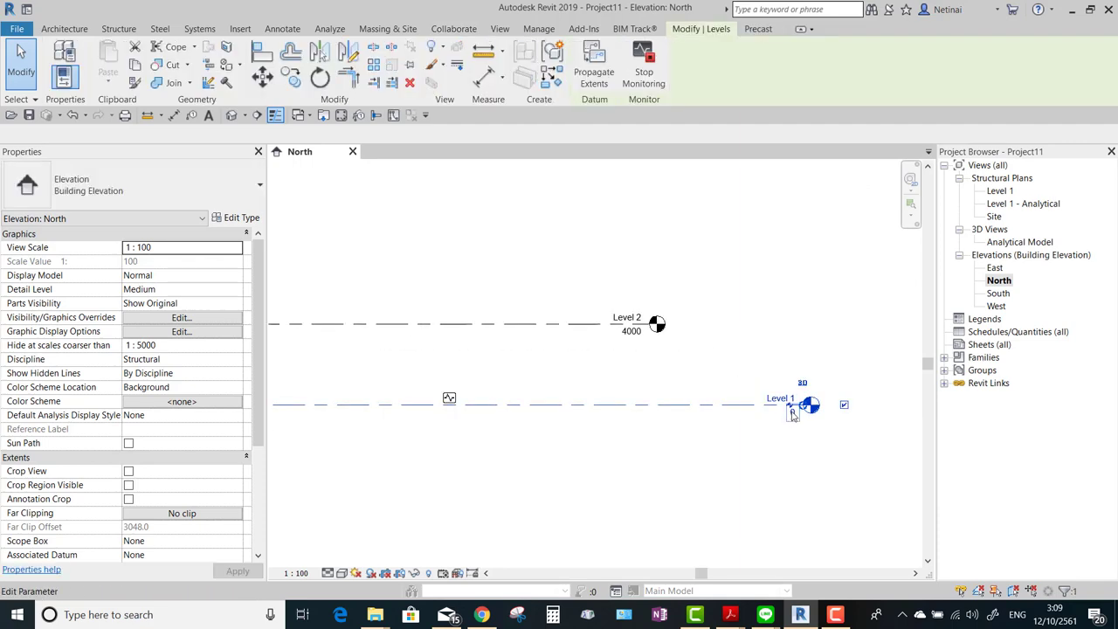
{"action": "left_click_drag", "start_coordinate": [741, 402], "coordinate": [590, 404]}
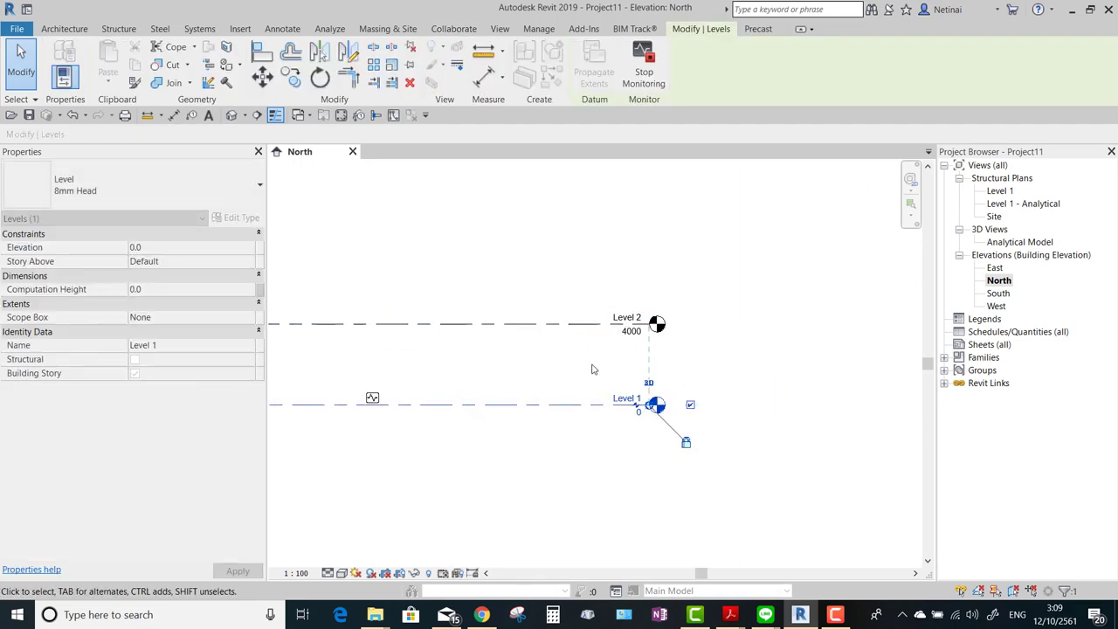
{"action": "key", "text": "Escape"}
{"action": "scroll", "coordinate": [622, 325], "scroll_direction": "up", "scroll_amount": 2}
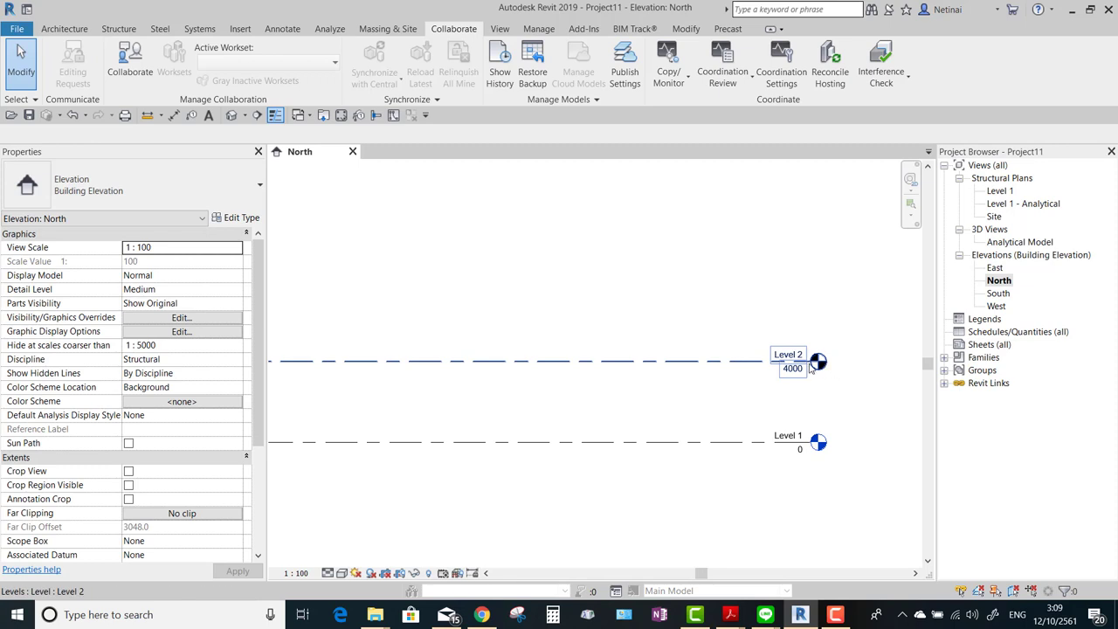
{"action": "scroll", "coordinate": [699, 367], "scroll_direction": "up", "scroll_amount": 1}
Create a structural plan for Level 2 and centre the grids in the view.
{"action": "left_click", "coordinate": [501, 29]}
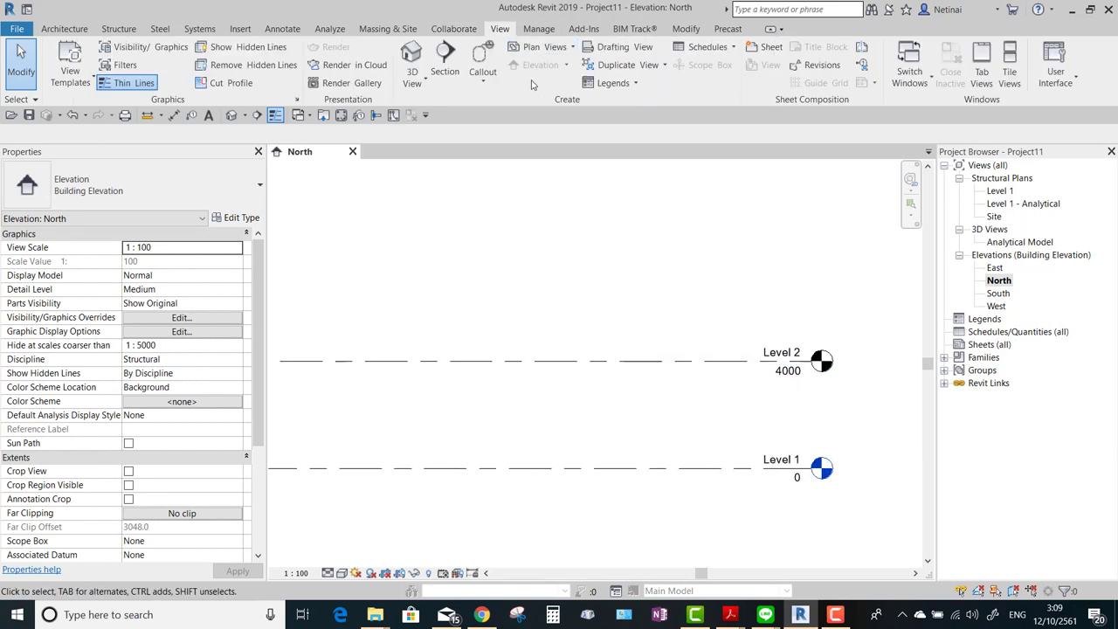
{"action": "left_click", "coordinate": [533, 47]}
{"action": "left_click", "coordinate": [533, 126]}
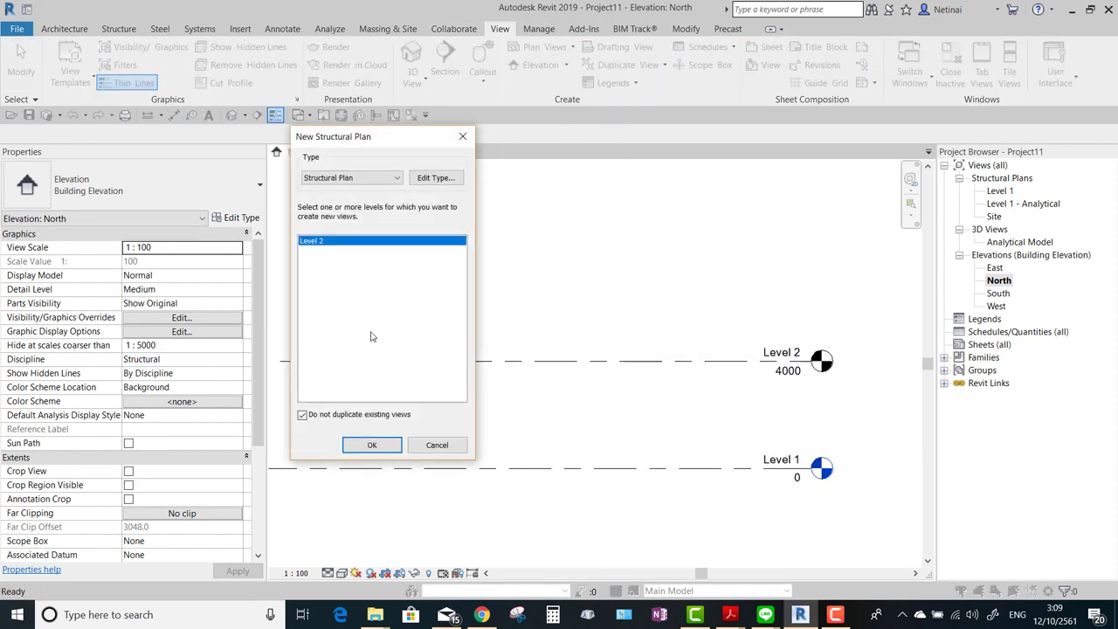
{"action": "left_click", "coordinate": [372, 442]}
{"action": "scroll", "coordinate": [854, 222], "scroll_direction": "up", "scroll_amount": 1}
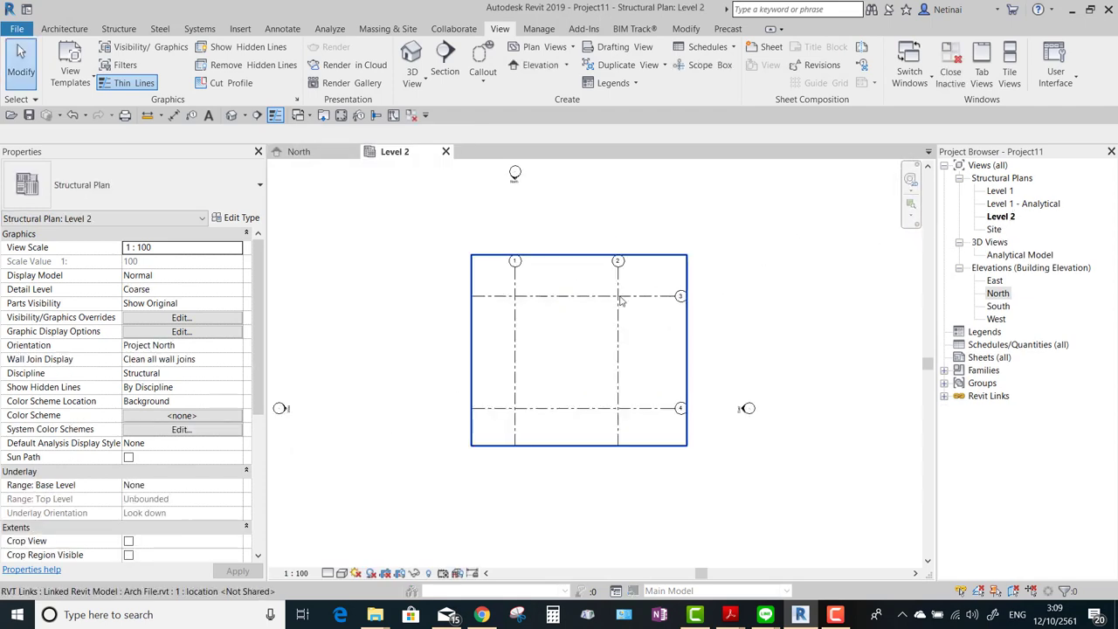
{"action": "middle_click_drag", "start_coordinate": [734, 262], "coordinate": [712, 298]}
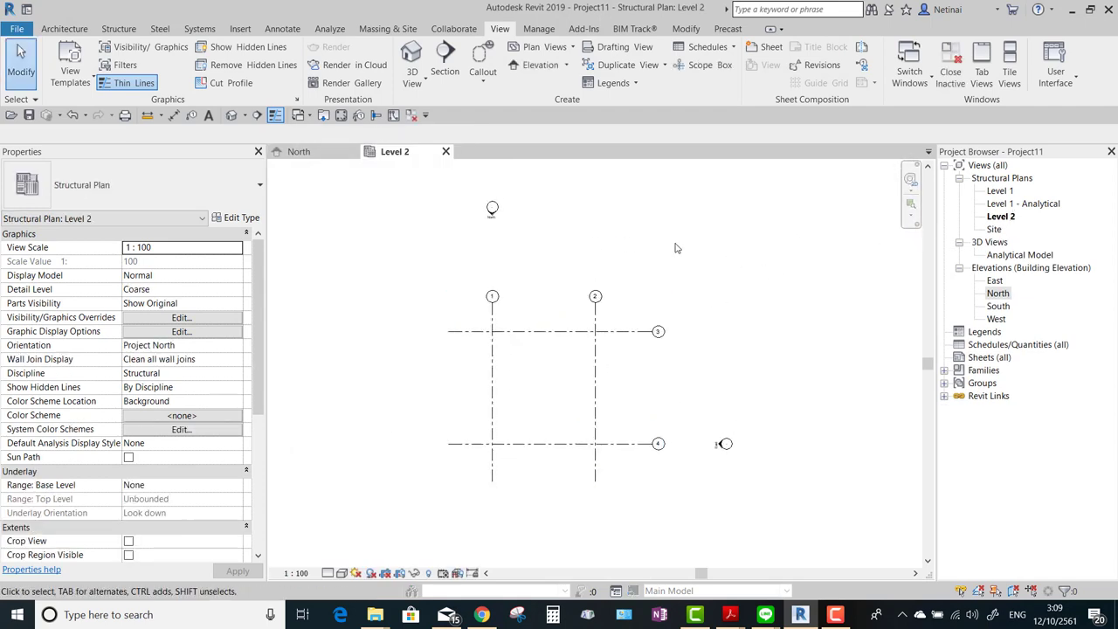
Copy/Monitor grids 1–4 from the Arch link, filtering the selection to Grids.
{"action": "left_click", "coordinate": [454, 29]}
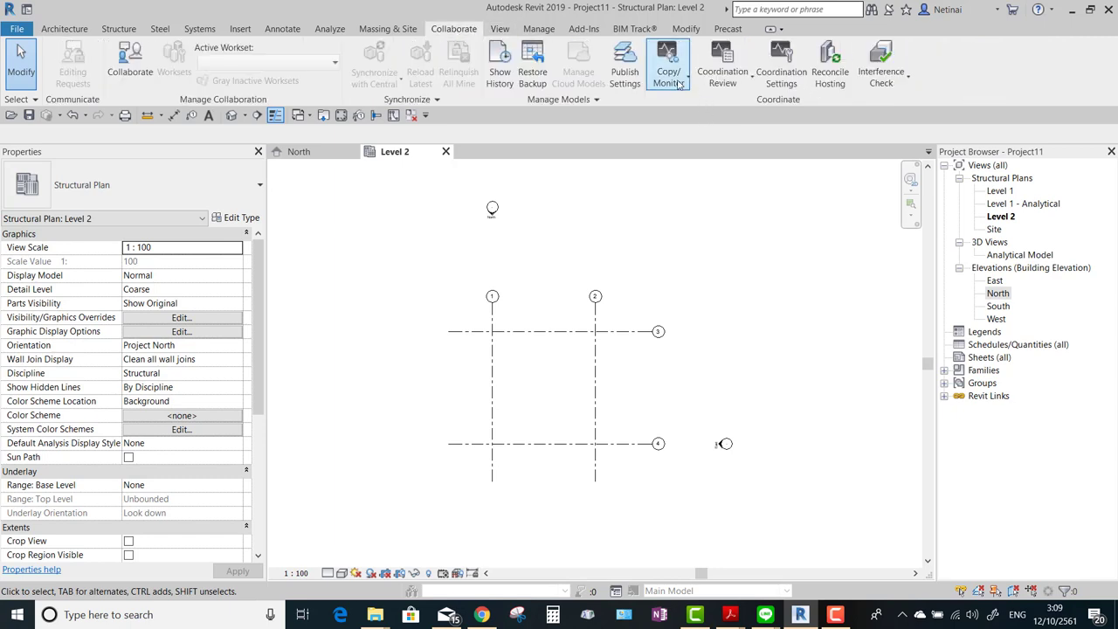
{"action": "left_click", "coordinate": [679, 83]}
{"action": "left_click", "coordinate": [685, 135]}
{"action": "left_click", "coordinate": [609, 313]}
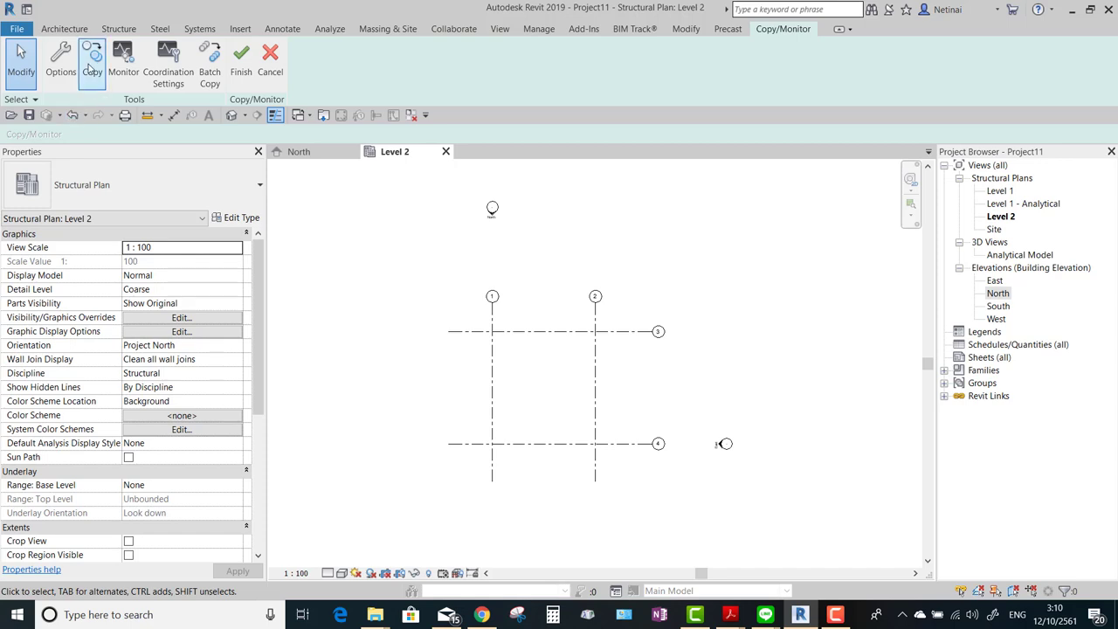
{"action": "left_click", "coordinate": [92, 62]}
{"action": "left_click_drag", "start_coordinate": [596, 458], "coordinate": [462, 303]}
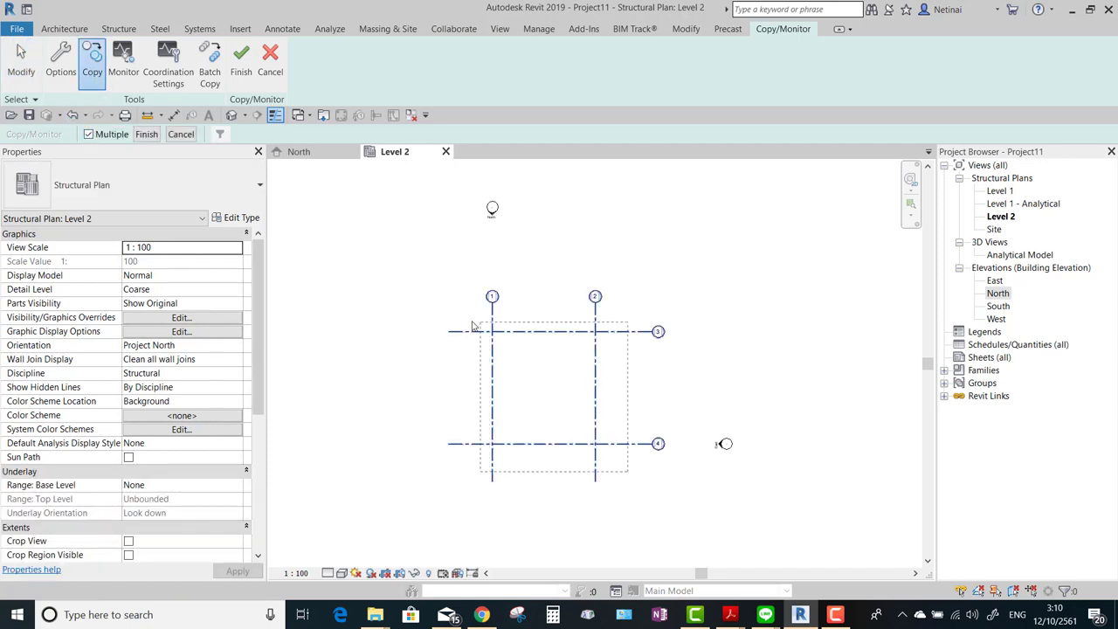
{"action": "left_click", "coordinate": [219, 134]}
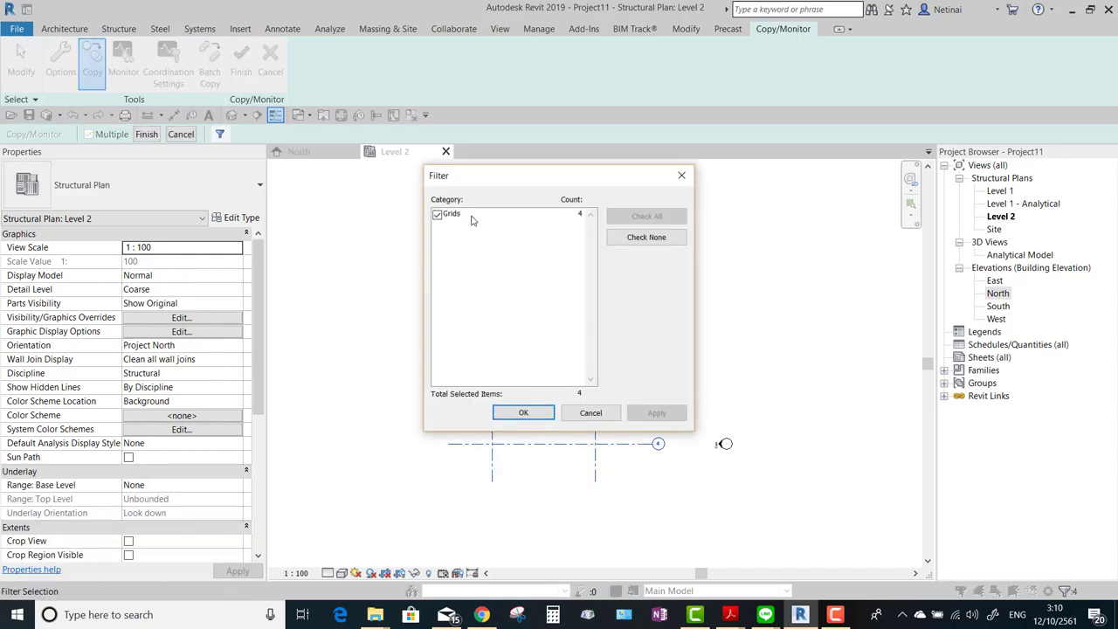
{"action": "left_click", "coordinate": [523, 414]}
{"action": "left_click", "coordinate": [146, 134]}
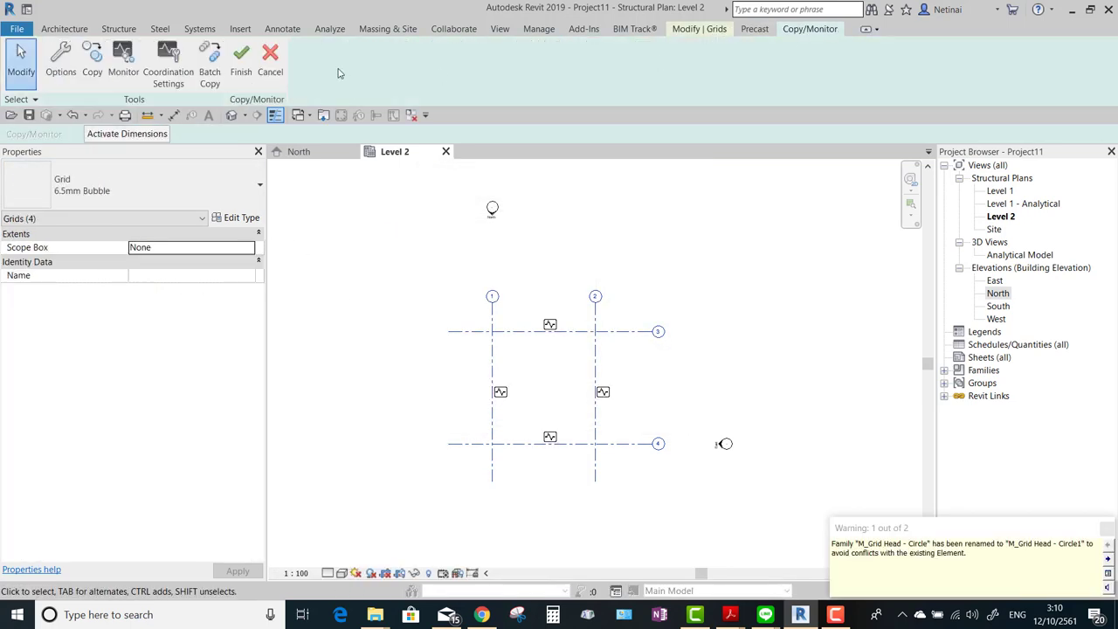
{"action": "left_click", "coordinate": [241, 63]}
{"action": "scroll", "coordinate": [667, 237], "scroll_direction": "up", "scroll_amount": 1}
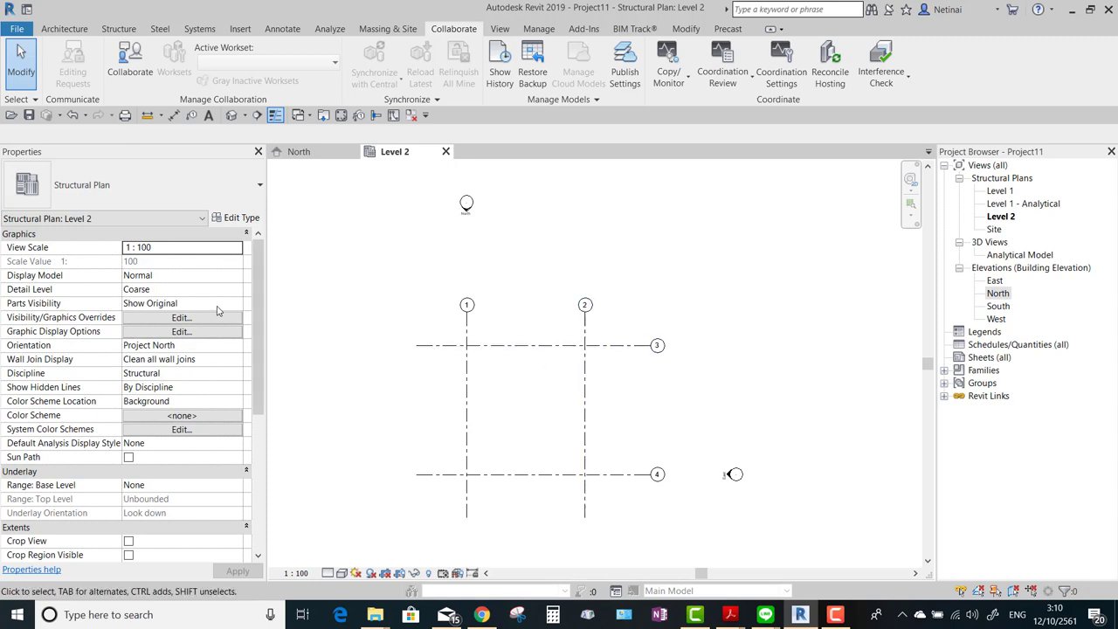
Set the Level 2 plan's Discipline to Coordination so the linked walls show.
{"action": "left_click", "coordinate": [227, 376]}
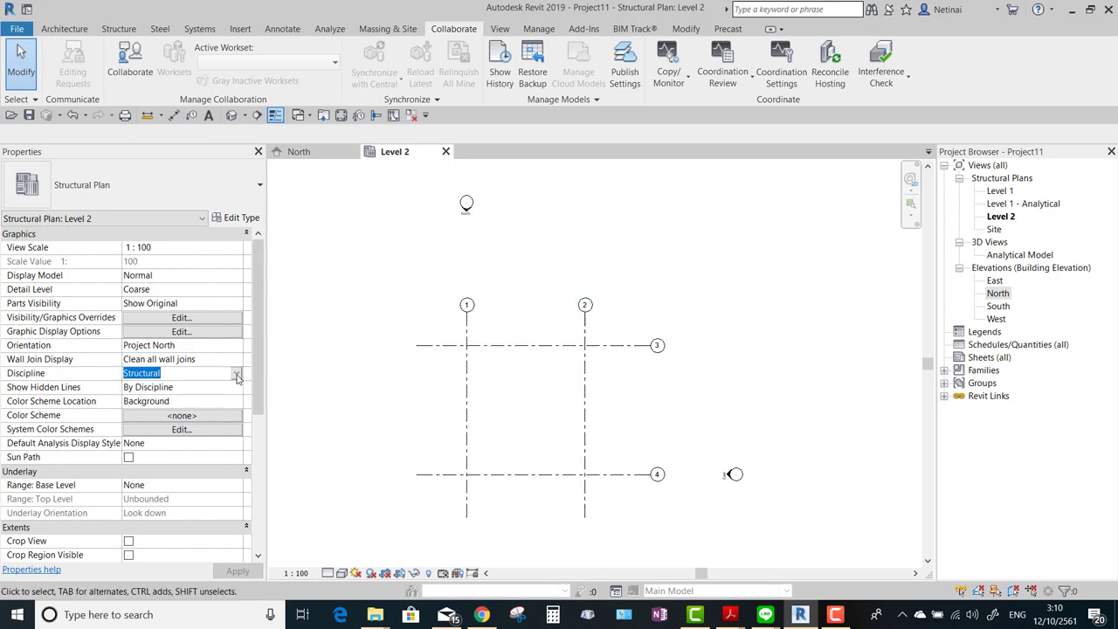
{"action": "left_click", "coordinate": [236, 375]}
{"action": "left_click", "coordinate": [154, 448]}
{"action": "scroll", "coordinate": [505, 332], "scroll_direction": "down", "scroll_amount": 2}
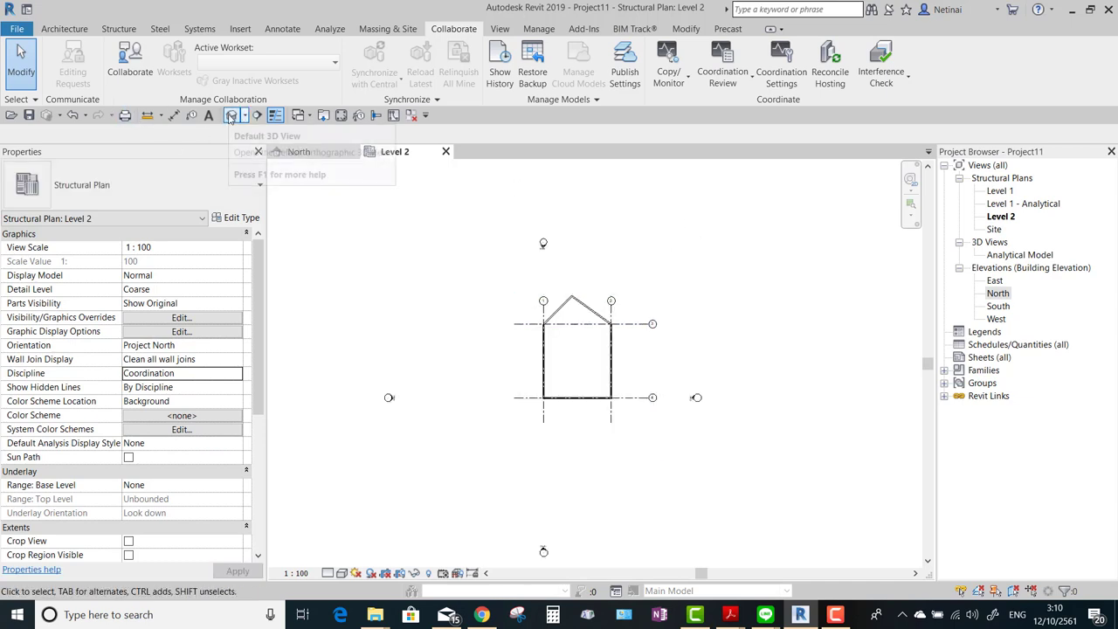
{"action": "scroll", "coordinate": [616, 345], "scroll_direction": "up", "scroll_amount": 1}
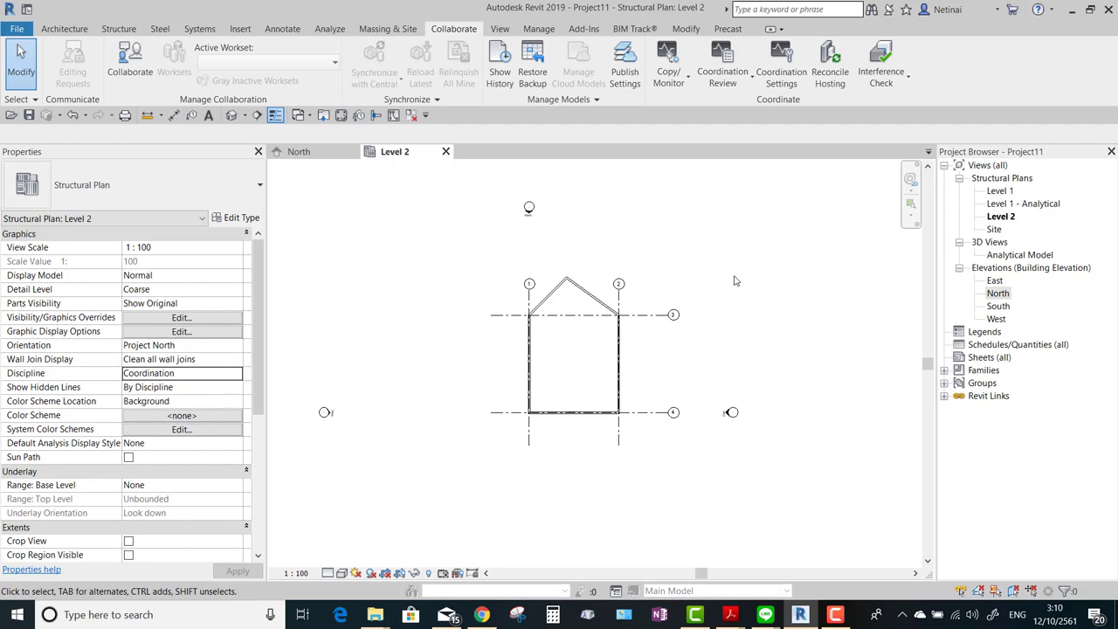
Turn on Project Base Point visibility under Site in Visibility/Graphics.
{"action": "key", "text": "v"}
{"action": "key", "text": "g"}
{"action": "scroll", "coordinate": [664, 289], "scroll_direction": "down", "scroll_amount": 10}
{"action": "scroll", "coordinate": [651, 272], "scroll_direction": "down", "scroll_amount": 2}
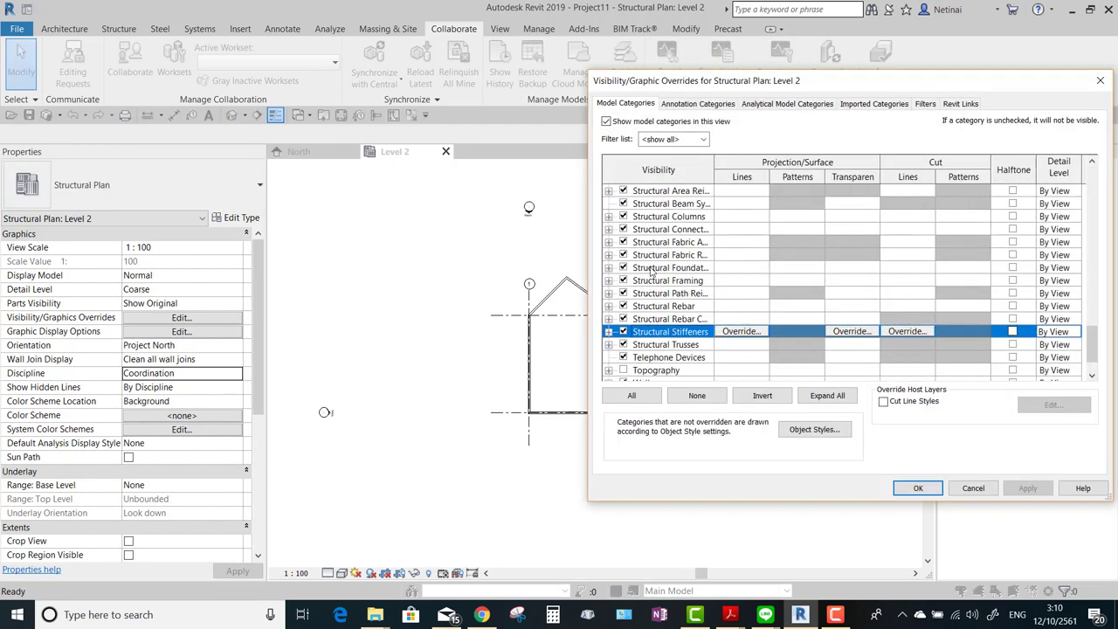
{"action": "scroll", "coordinate": [646, 224], "scroll_direction": "up", "scroll_amount": 2}
{"action": "scroll", "coordinate": [645, 223], "scroll_direction": "up", "scroll_amount": 1}
{"action": "left_click", "coordinate": [638, 216]}
{"action": "left_click", "coordinate": [609, 216]}
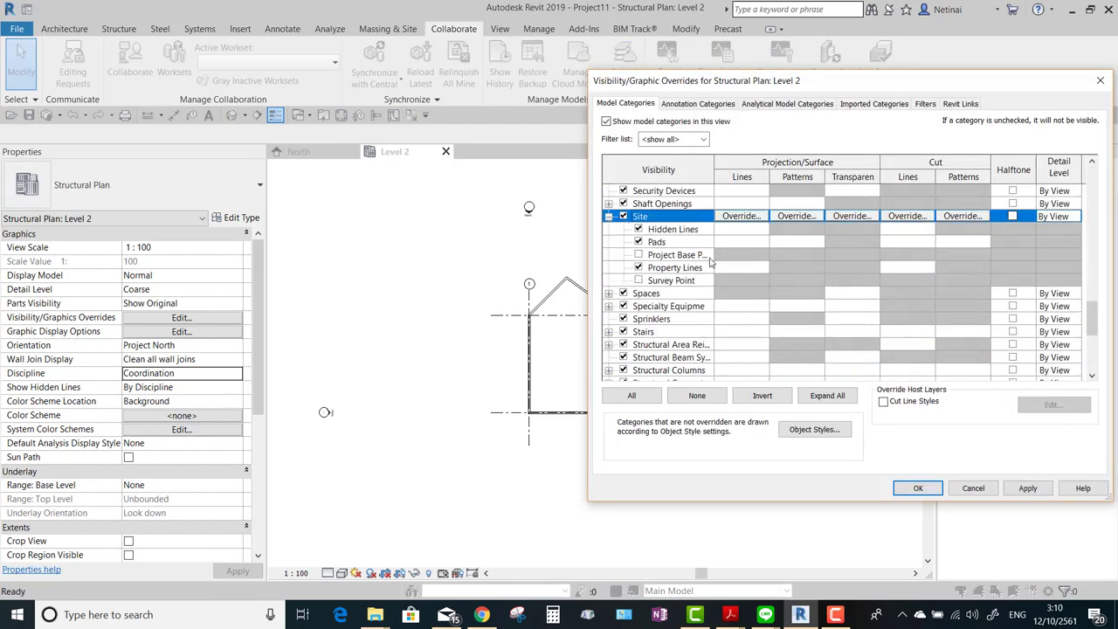
{"action": "left_click", "coordinate": [639, 254]}
{"action": "left_click", "coordinate": [917, 488]}
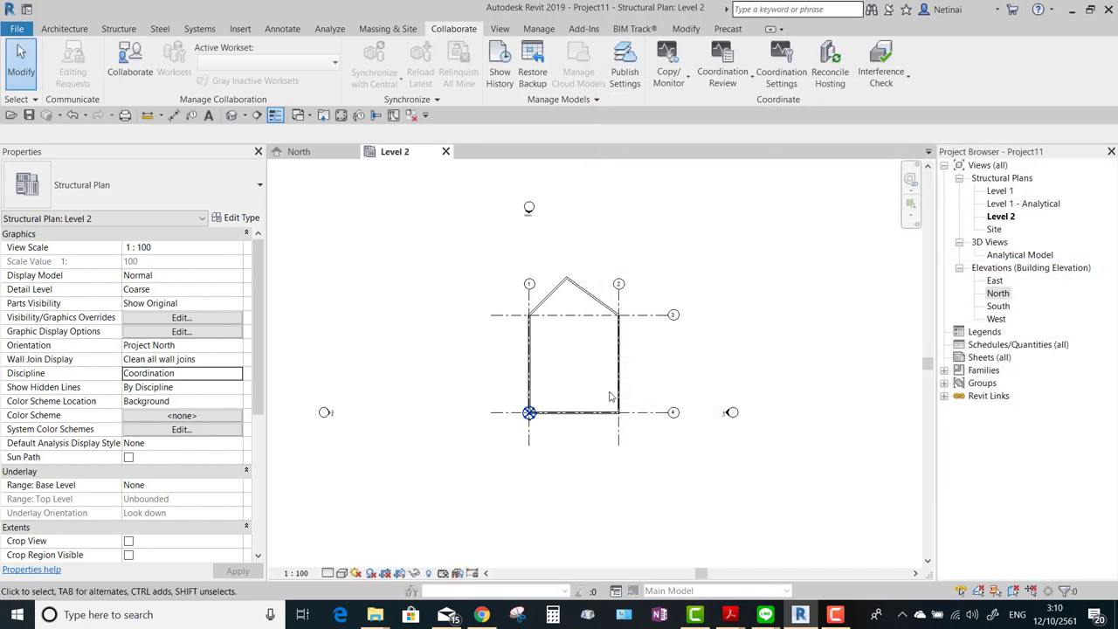
Check that the project base point reads 0.0 for N/S, E/W and Elev.
{"action": "left_click", "coordinate": [530, 414]}
{"action": "scroll", "coordinate": [546, 422], "scroll_direction": "up", "scroll_amount": 2}
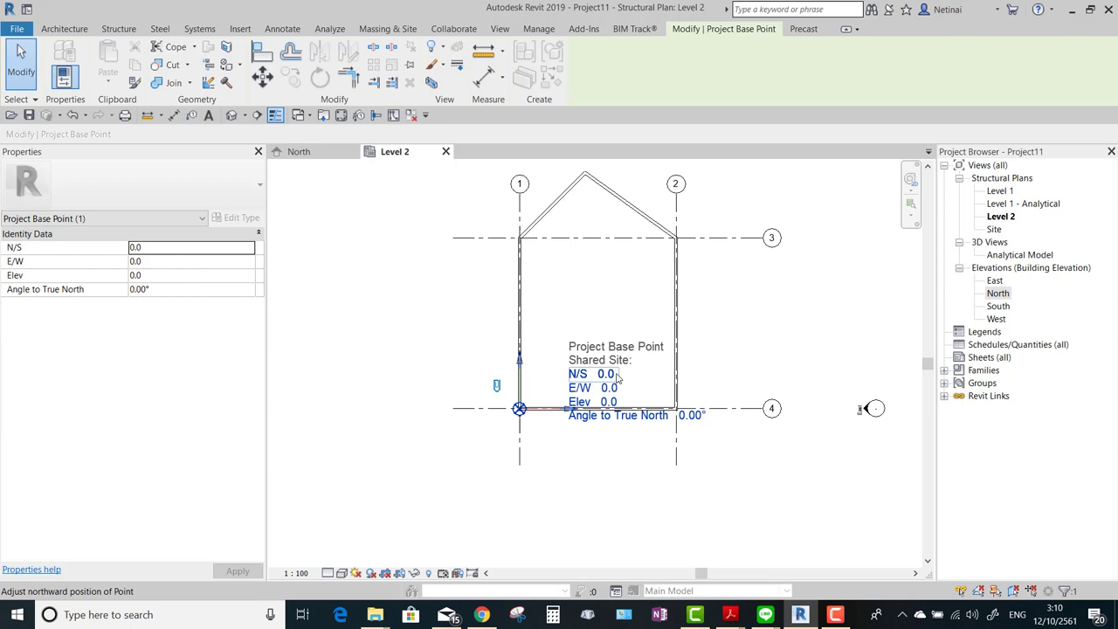
{"action": "left_click", "coordinate": [794, 308]}
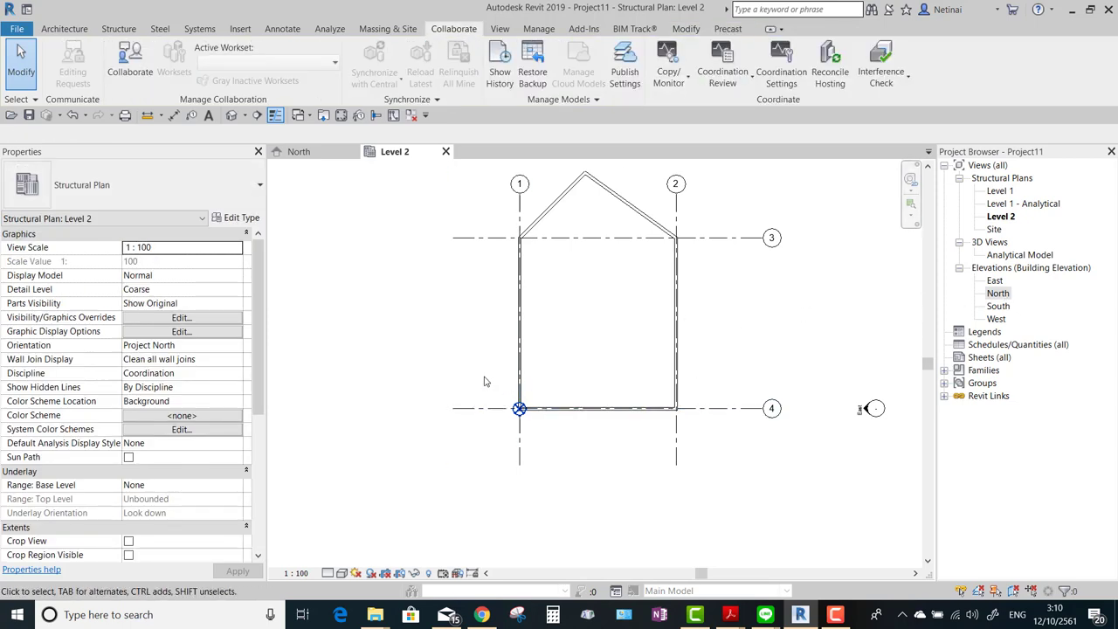
Open the North elevation view.
{"action": "key", "text": "v"}
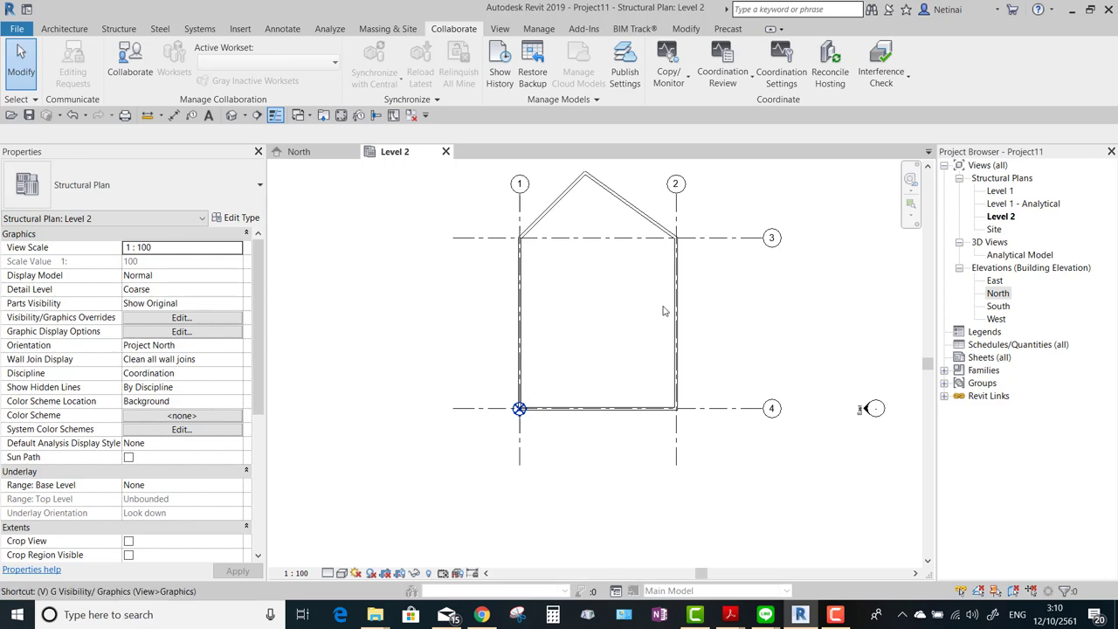
{"action": "key", "text": "g"}
{"action": "scroll", "coordinate": [644, 260], "scroll_direction": "down", "scroll_amount": 10}
{"action": "scroll", "coordinate": [666, 301], "scroll_direction": "down", "scroll_amount": 2}
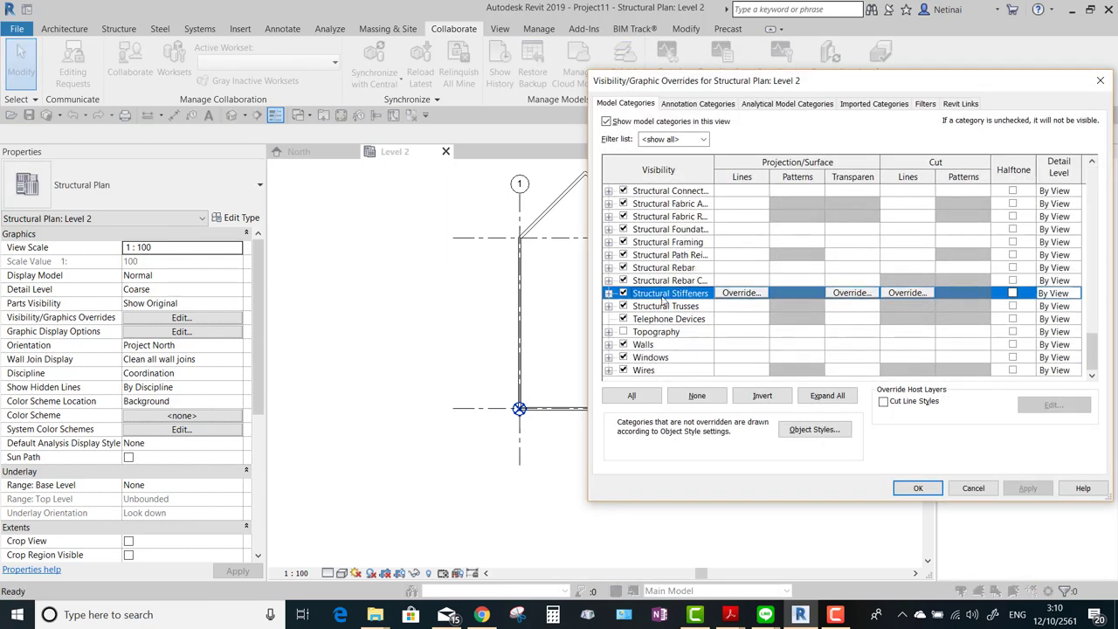
{"action": "key", "text": "Escape"}
{"action": "double_click", "coordinate": [997, 294]}
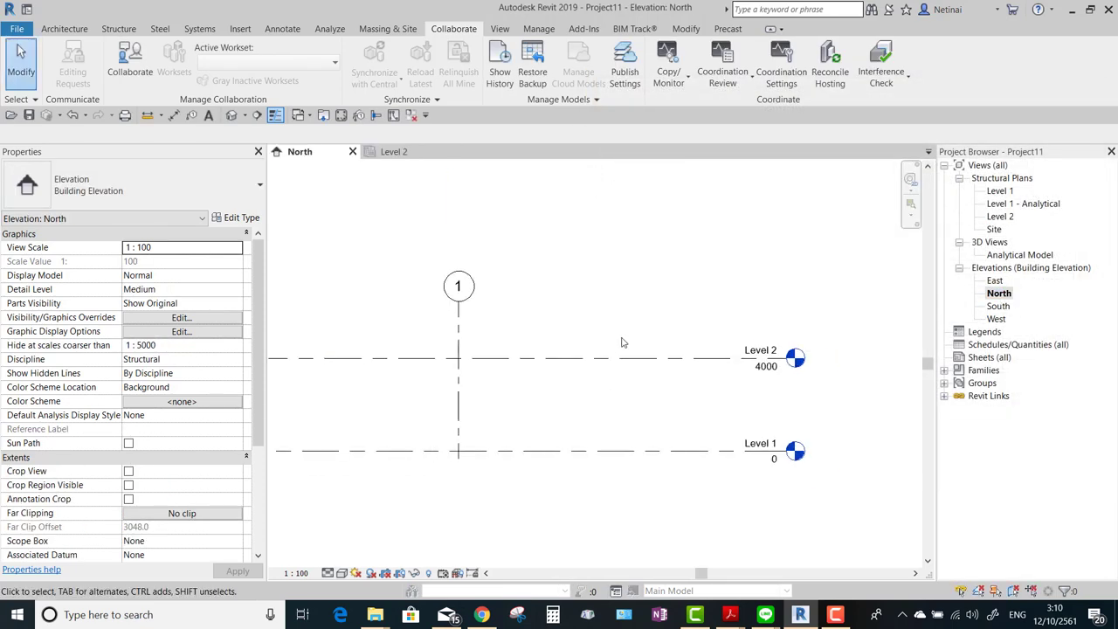
Make the Project Base Point visible in the elevation via Site in Visibility/Graphics.
{"action": "key", "text": "v"}
{"action": "key", "text": "g"}
{"action": "scroll", "coordinate": [655, 279], "scroll_direction": "down", "scroll_amount": 10}
{"action": "scroll", "coordinate": [651, 291], "scroll_direction": "up", "scroll_amount": 1}
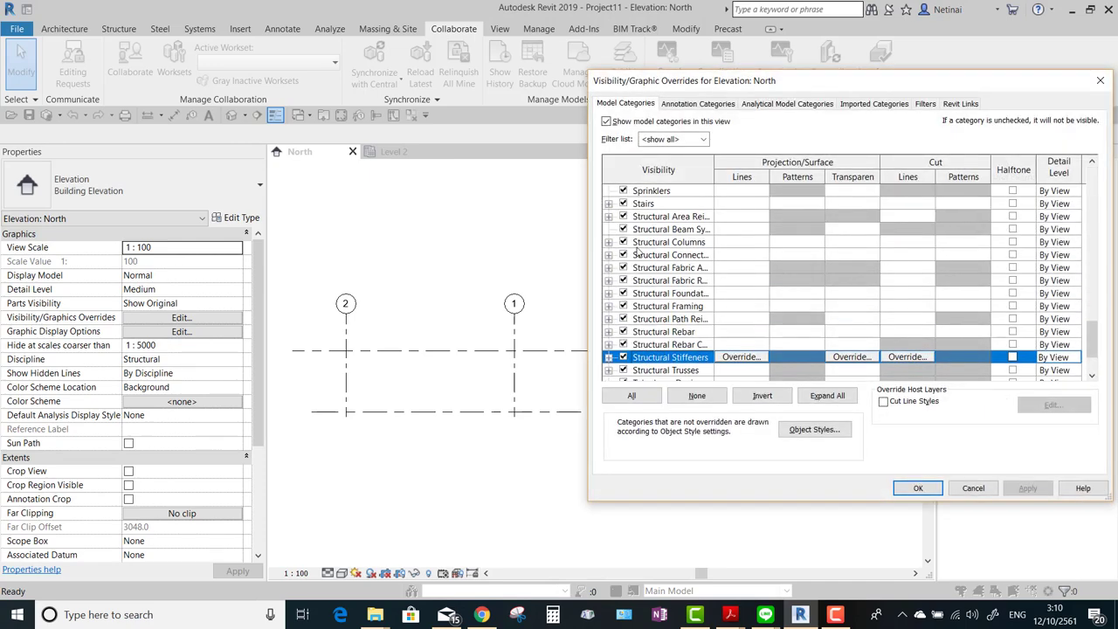
{"action": "scroll", "coordinate": [629, 227], "scroll_direction": "up", "scroll_amount": 1}
{"action": "left_click", "coordinate": [609, 191]}
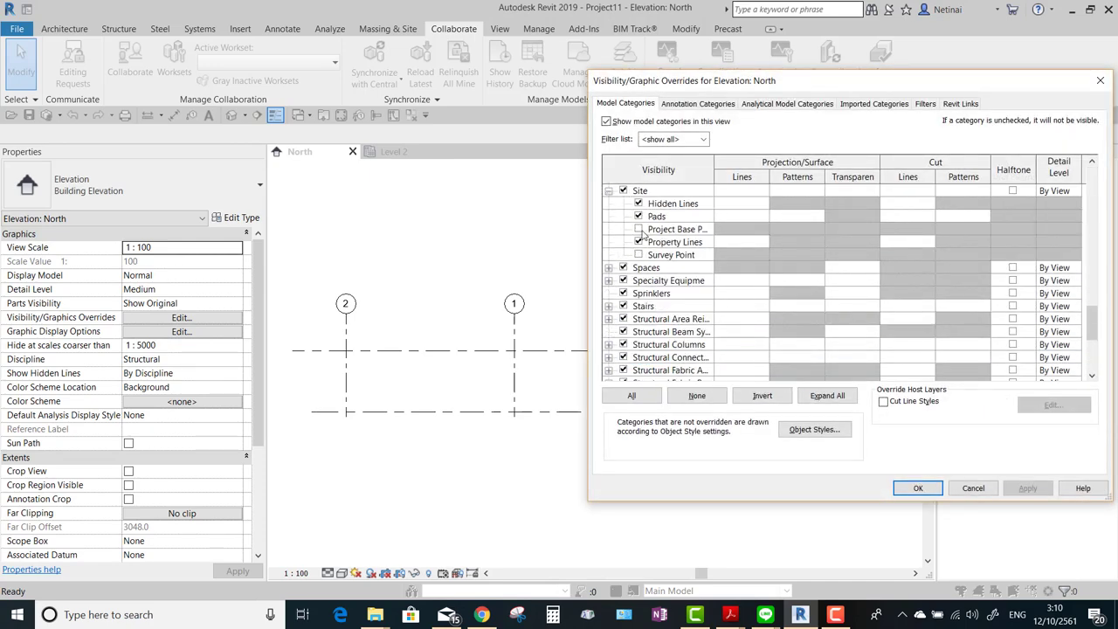
{"action": "left_click", "coordinate": [639, 229]}
{"action": "left_click", "coordinate": [918, 487]}
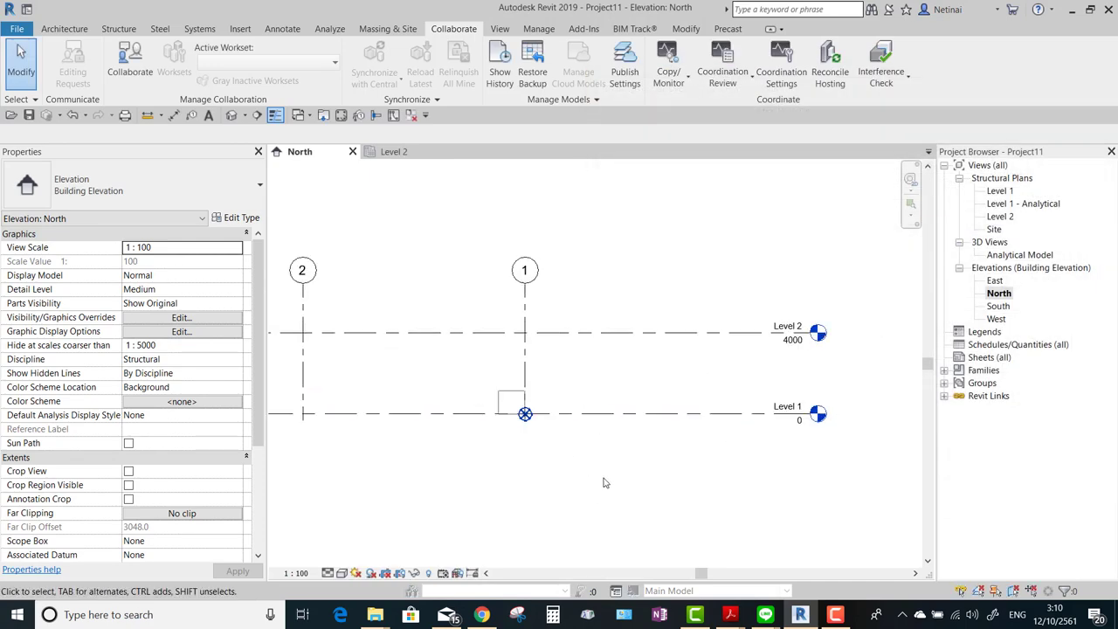
Check the base point at grid 1 / Level 1 still reads 0.0 shared coordinates.
{"action": "left_click", "coordinate": [524, 413]}
{"action": "left_click", "coordinate": [664, 422]}
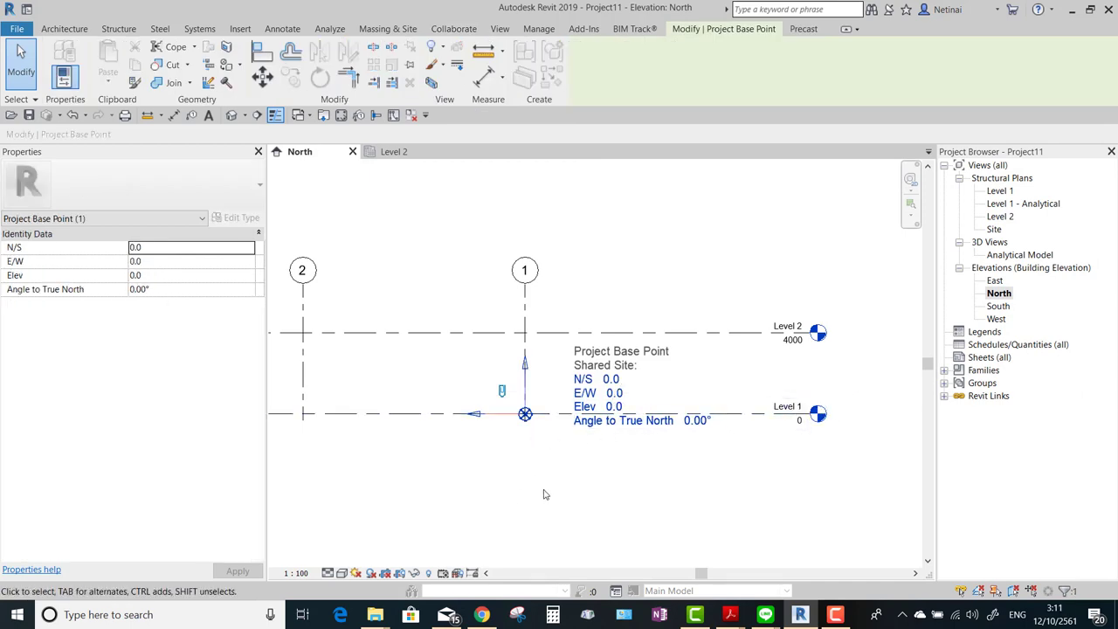
{"action": "left_click", "coordinate": [845, 380]}
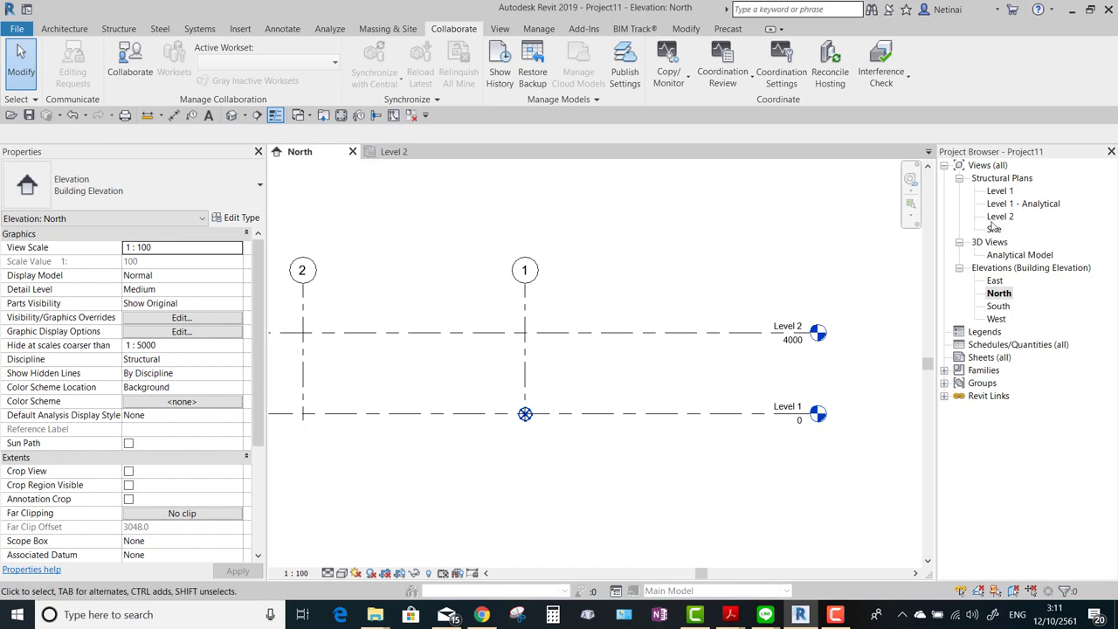
Open the Site and Level 1 structural plans.
{"action": "double_click", "coordinate": [994, 228]}
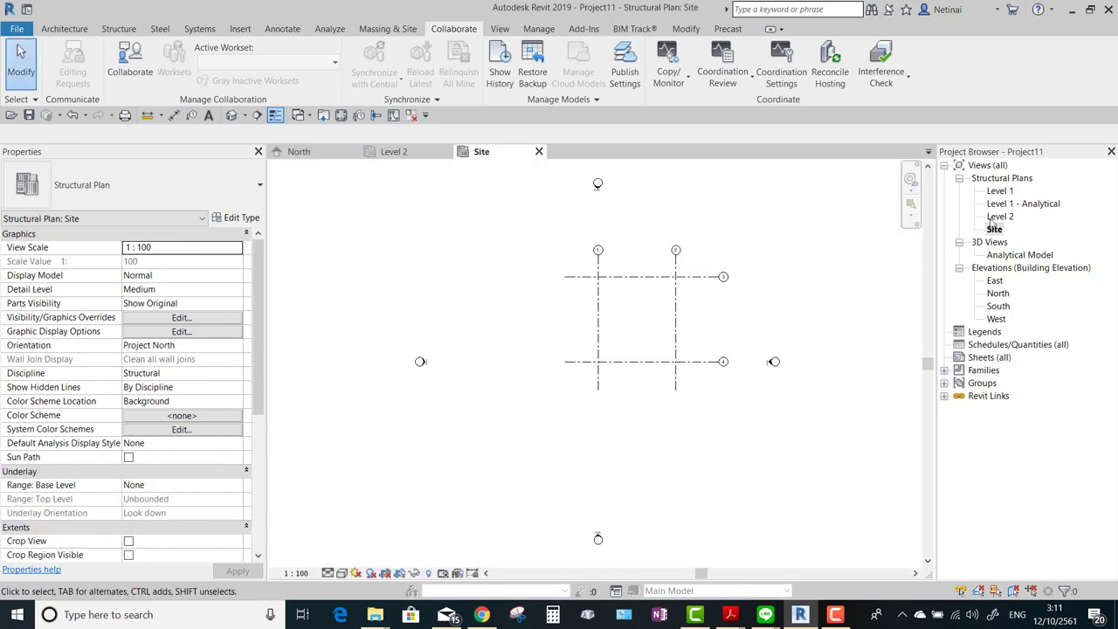
{"action": "double_click", "coordinate": [1003, 192]}
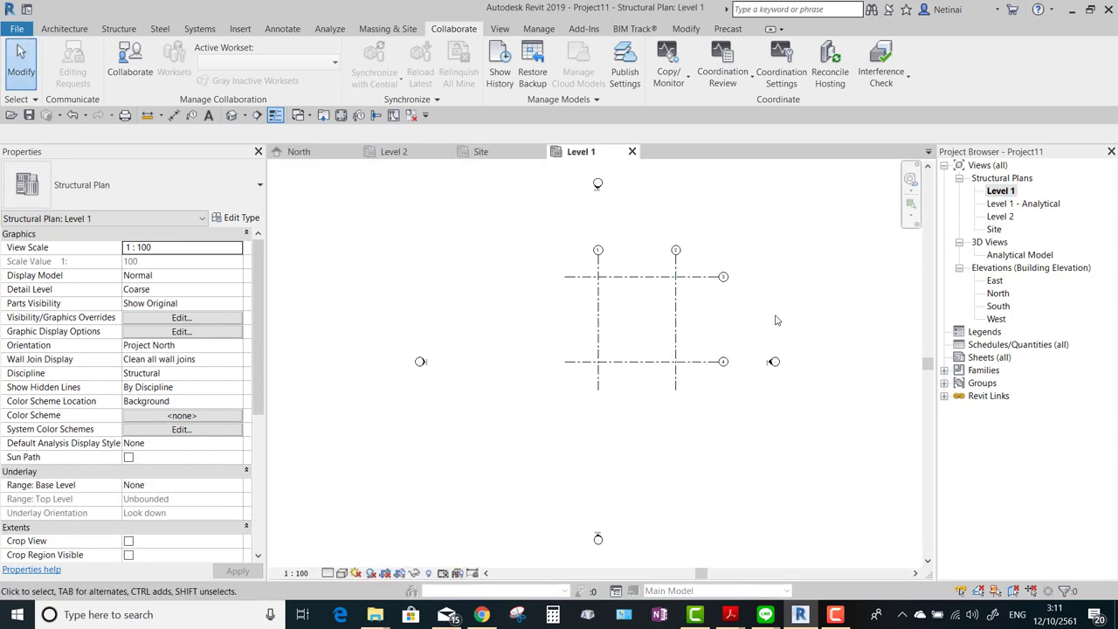
{"action": "scroll", "coordinate": [681, 306], "scroll_direction": "up", "scroll_amount": 2}
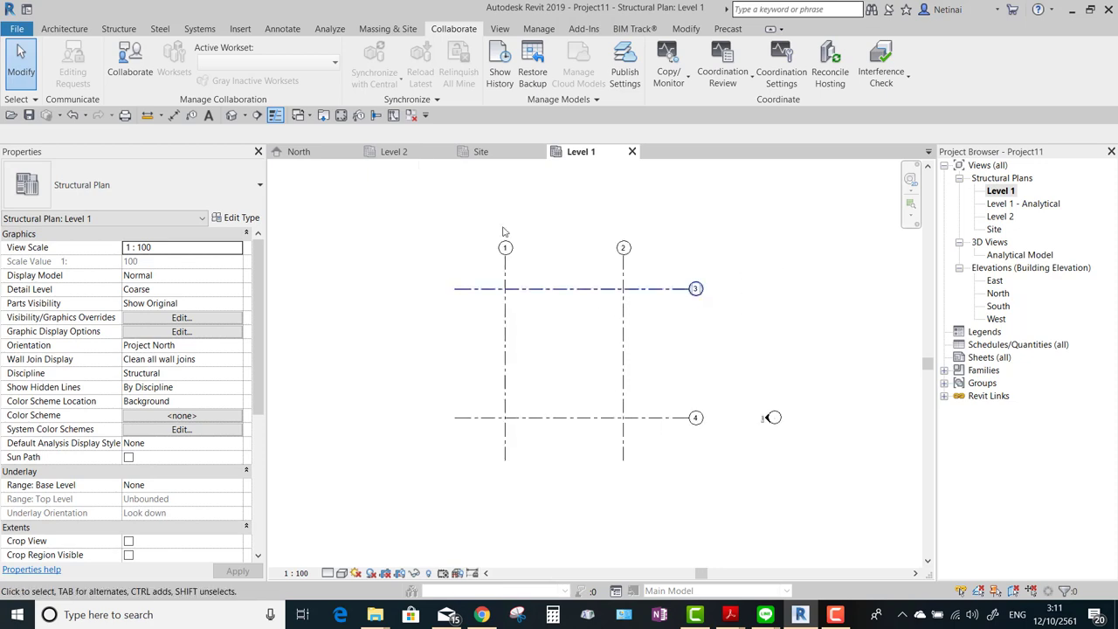
Return to Level 2 and confirm the project base point still reads N/S 0.0, E/W 0.0.
{"action": "left_click", "coordinate": [393, 151]}
{"action": "scroll", "coordinate": [520, 458], "scroll_direction": "up", "scroll_amount": 1}
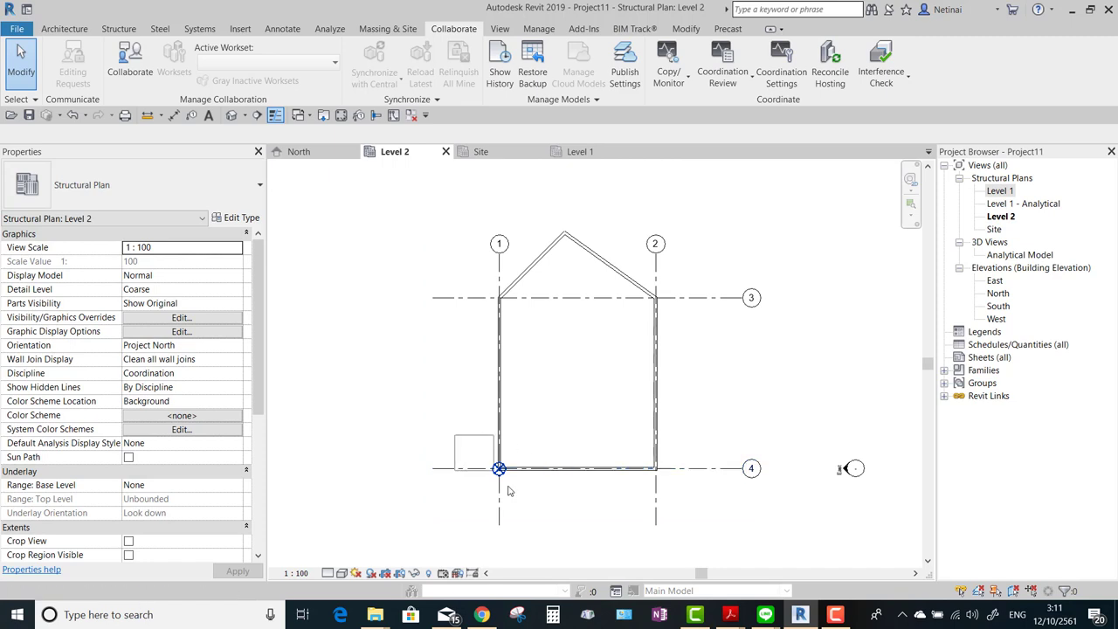
{"action": "left_click", "coordinate": [498, 471]}
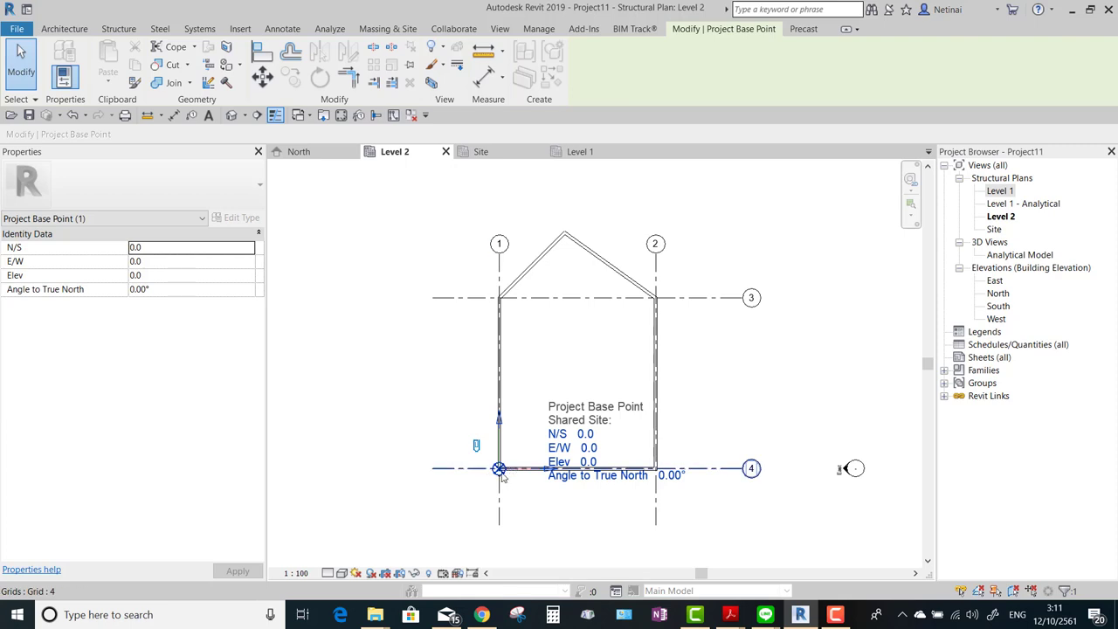
{"action": "left_click", "coordinate": [808, 349]}
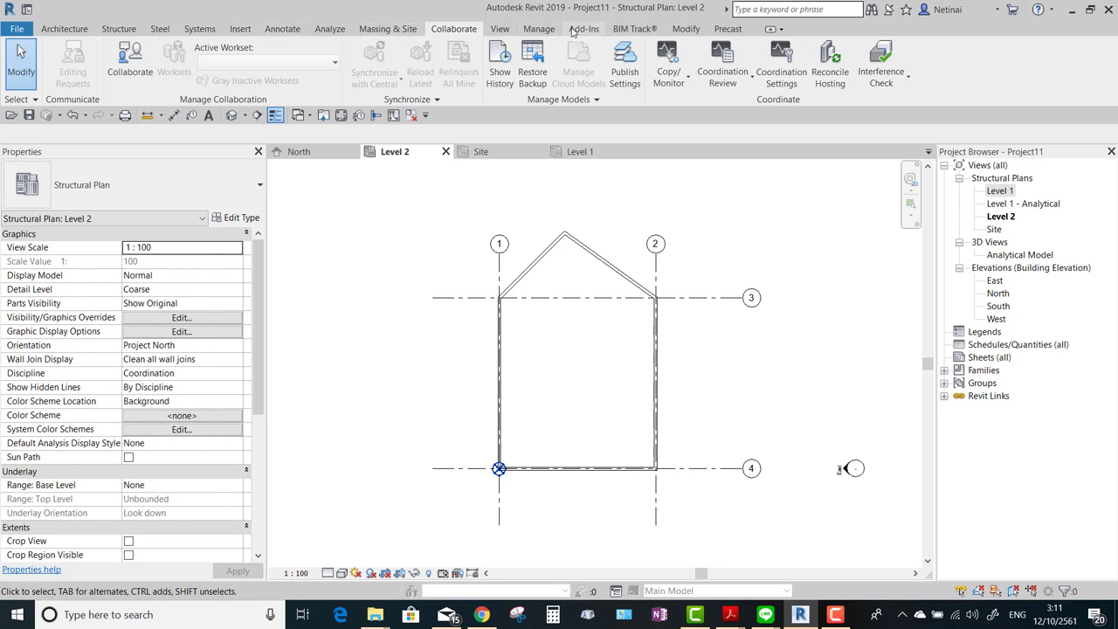
Acquire shared coordinates from the linked Arch File model.
{"action": "left_click", "coordinate": [530, 29]}
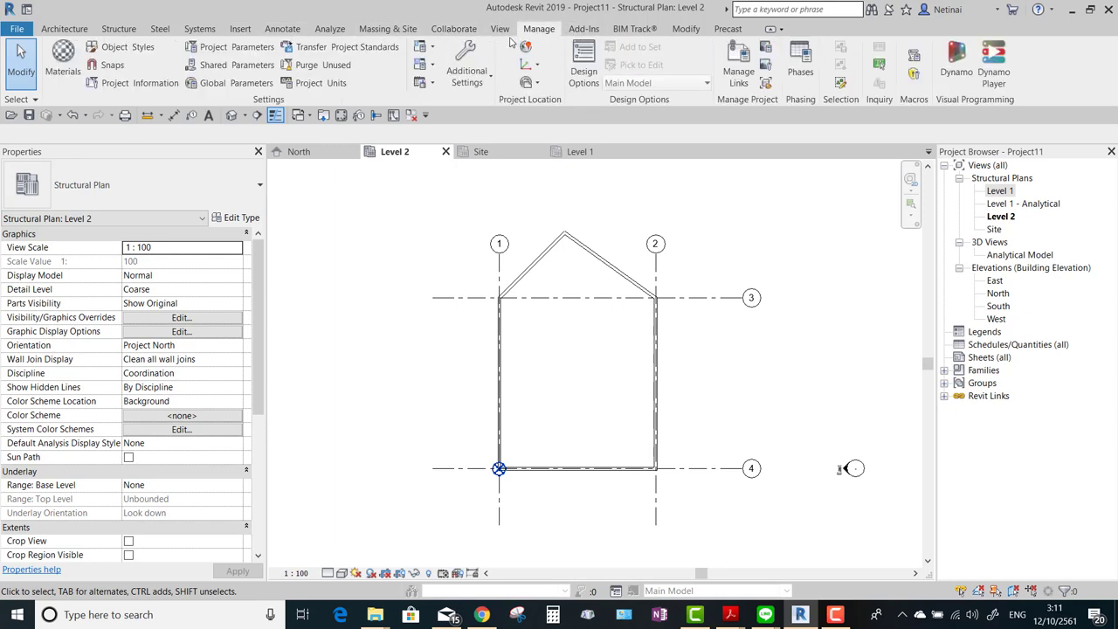
{"action": "left_click", "coordinate": [537, 83]}
{"action": "left_click", "coordinate": [536, 65]}
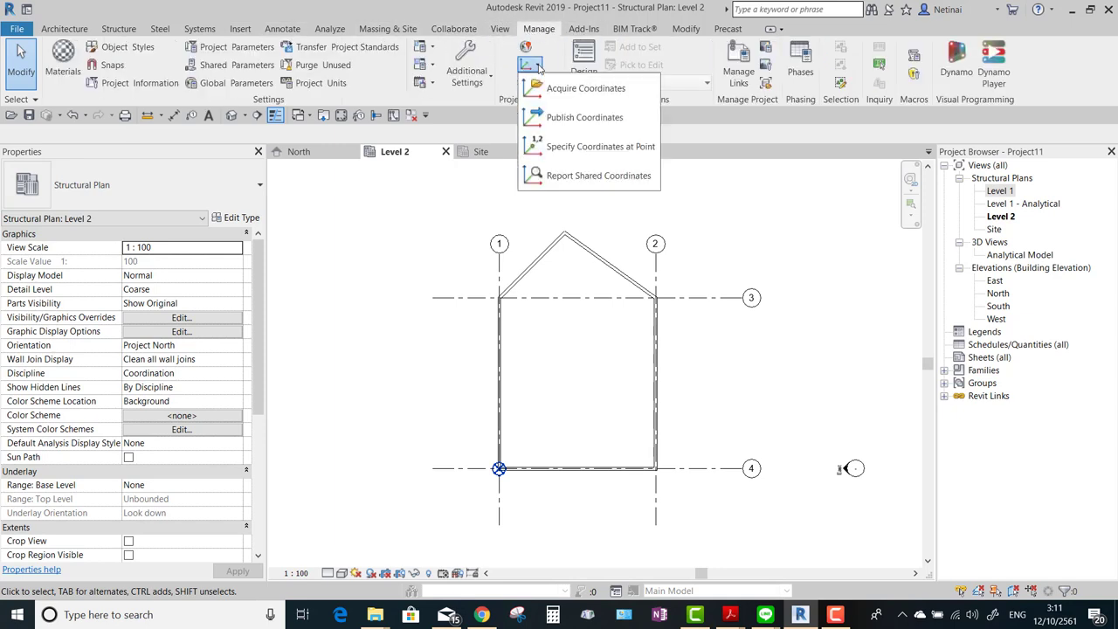
{"action": "left_click", "coordinate": [597, 89]}
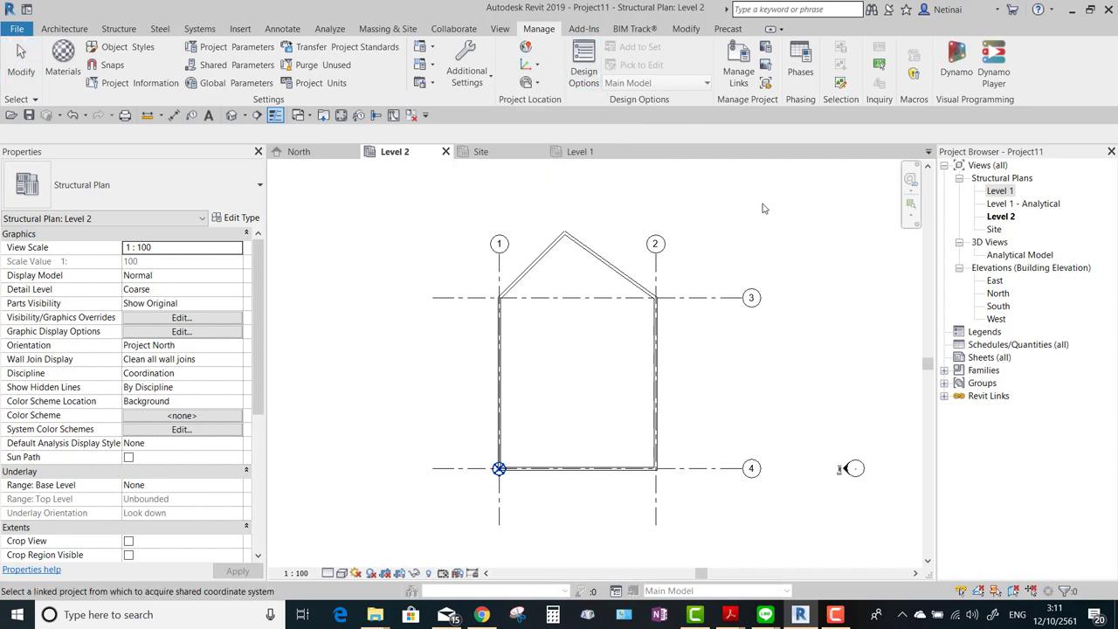
{"action": "left_click", "coordinate": [503, 251]}
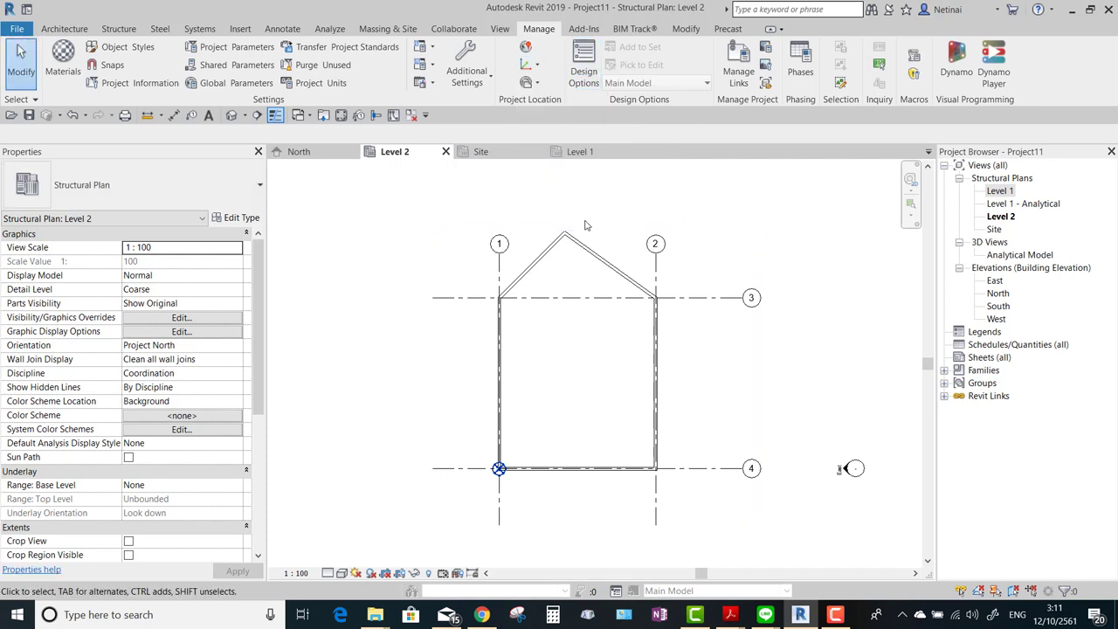
Check the Project Base Point shows N/S 15000.0, E/W -25000.0 and 45.00° to True North.
{"action": "left_click", "coordinate": [499, 469]}
{"action": "scroll", "coordinate": [529, 491], "scroll_direction": "up", "scroll_amount": 1}
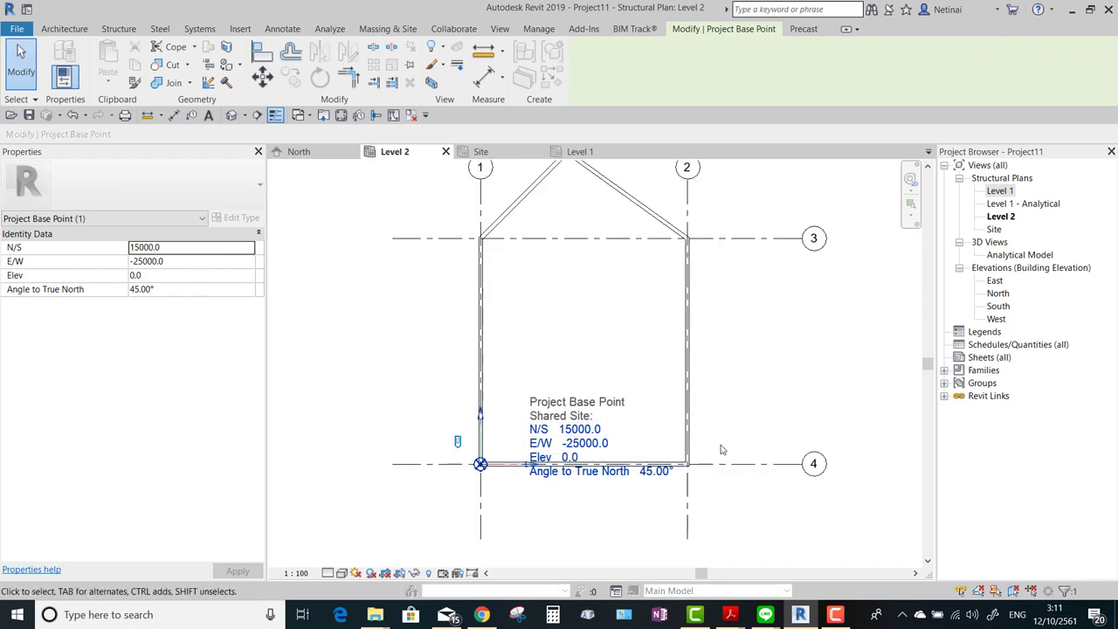
{"action": "left_click", "coordinate": [779, 355]}
{"action": "scroll", "coordinate": [791, 349], "scroll_direction": "down", "scroll_amount": 1}
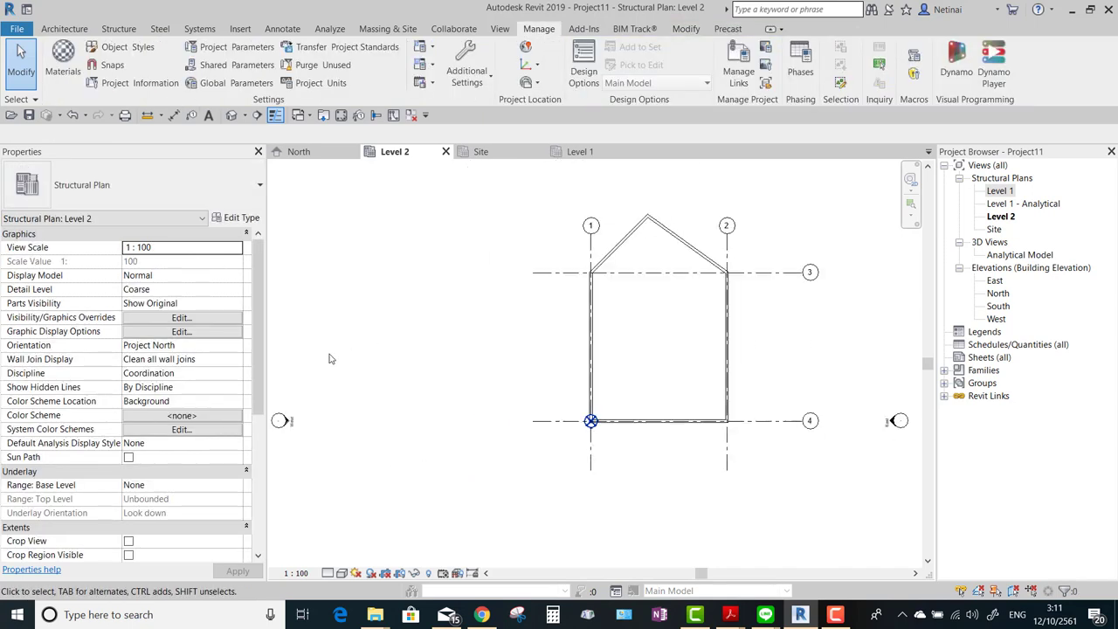
Orient the Level 2 plan to True North and save the project as STR File.rvt.
{"action": "left_click", "coordinate": [234, 345]}
{"action": "left_click", "coordinate": [145, 373]}
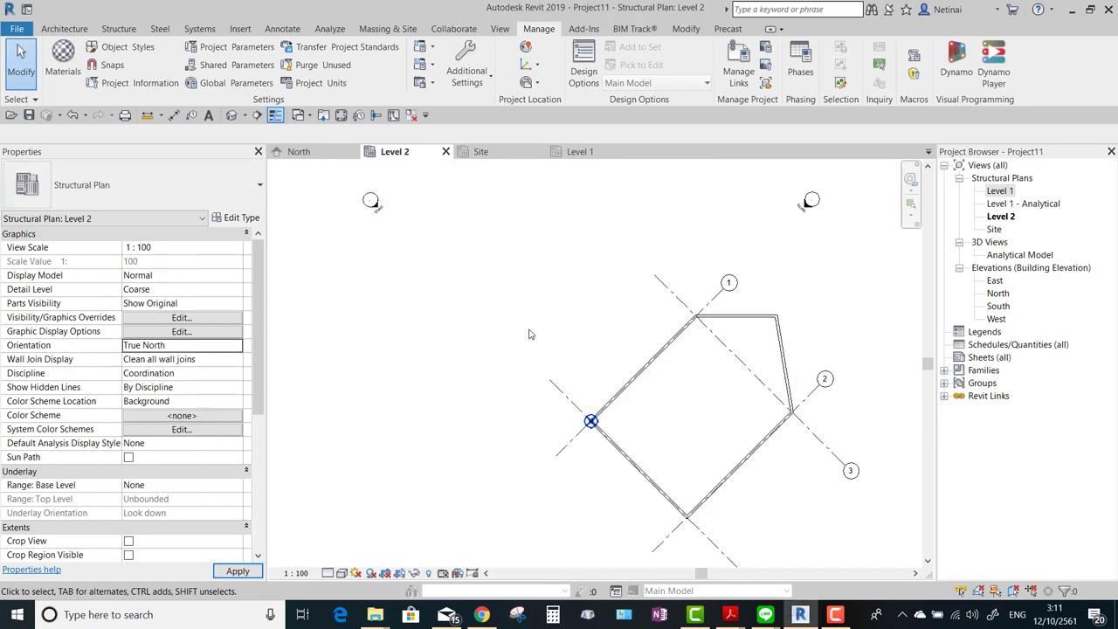
{"action": "scroll", "coordinate": [530, 374], "scroll_direction": "down", "scroll_amount": 1}
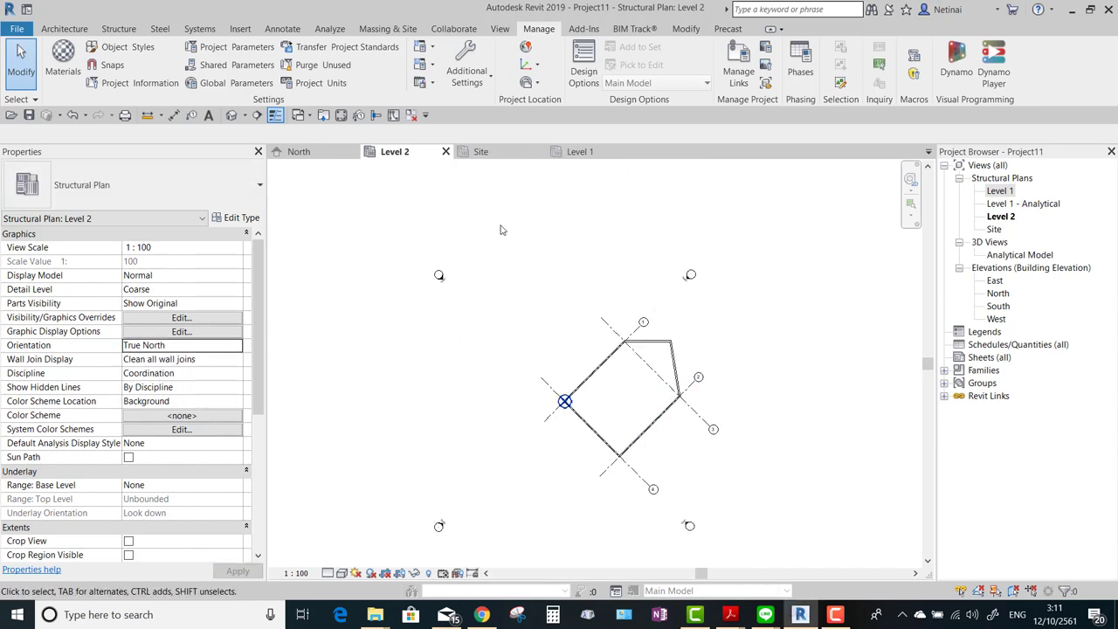
{"action": "left_click", "coordinate": [29, 116]}
{"action": "type", "text": "STR File"}
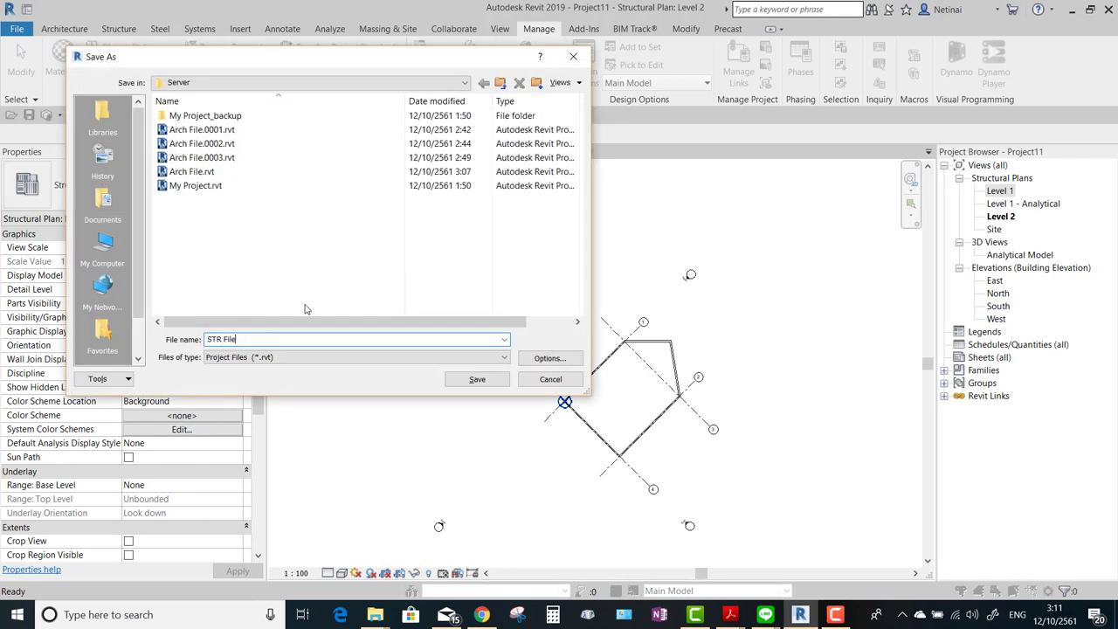
{"action": "key", "text": "Return"}
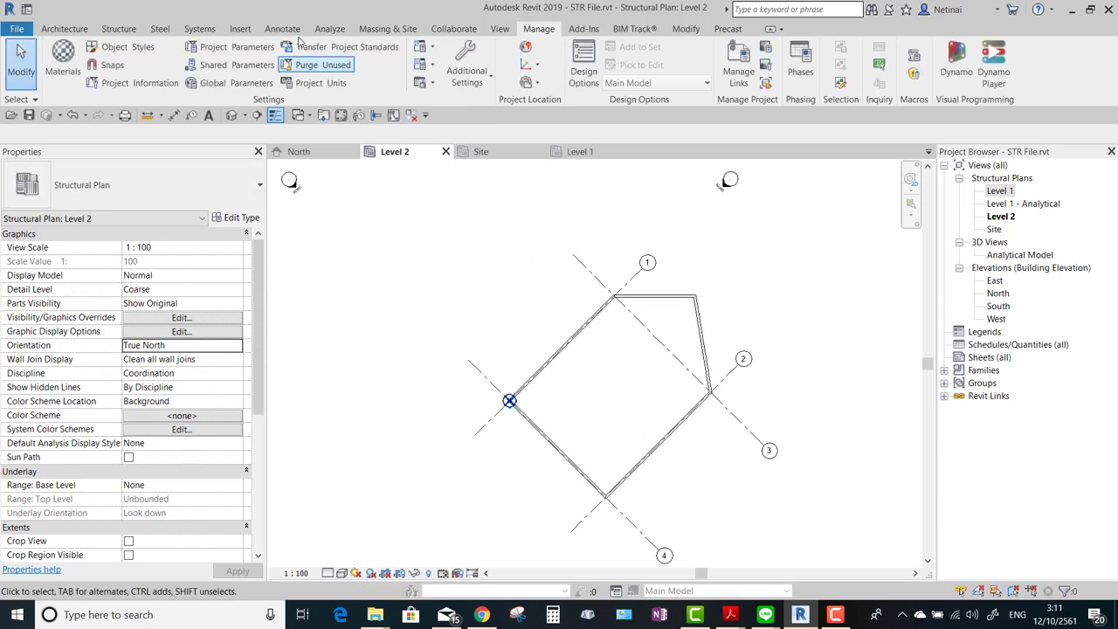
Draw chained H300x300x106 beams between grid points on Level 2, then close STR File.
{"action": "left_click", "coordinate": [119, 29]}
{"action": "left_click", "coordinate": [55, 63]}
{"action": "left_click", "coordinate": [547, 367]}
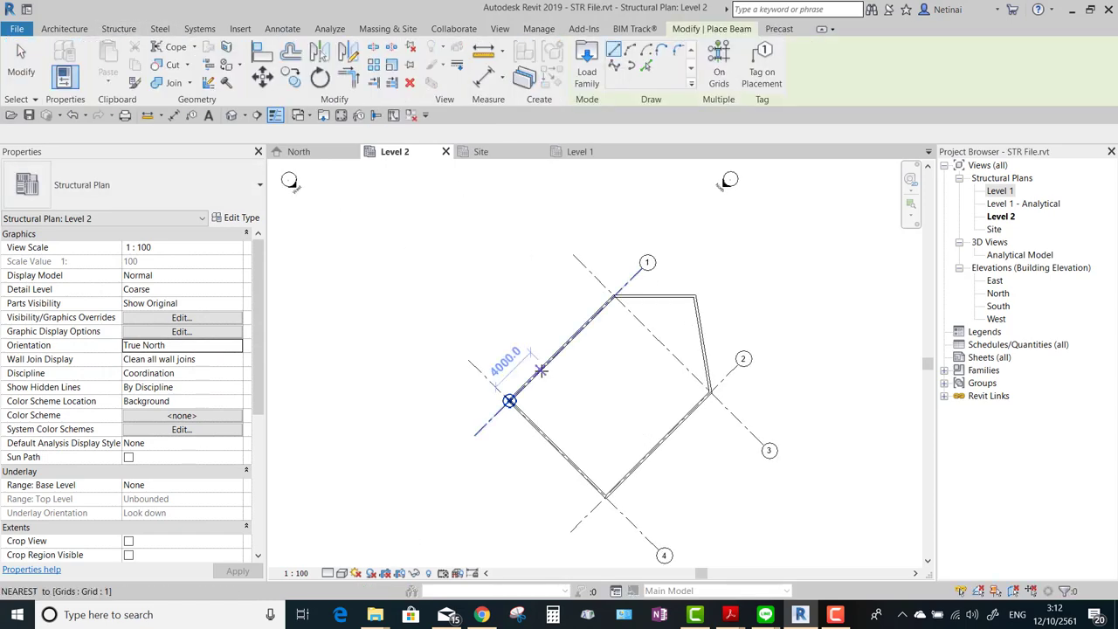
{"action": "left_click", "coordinate": [623, 443]}
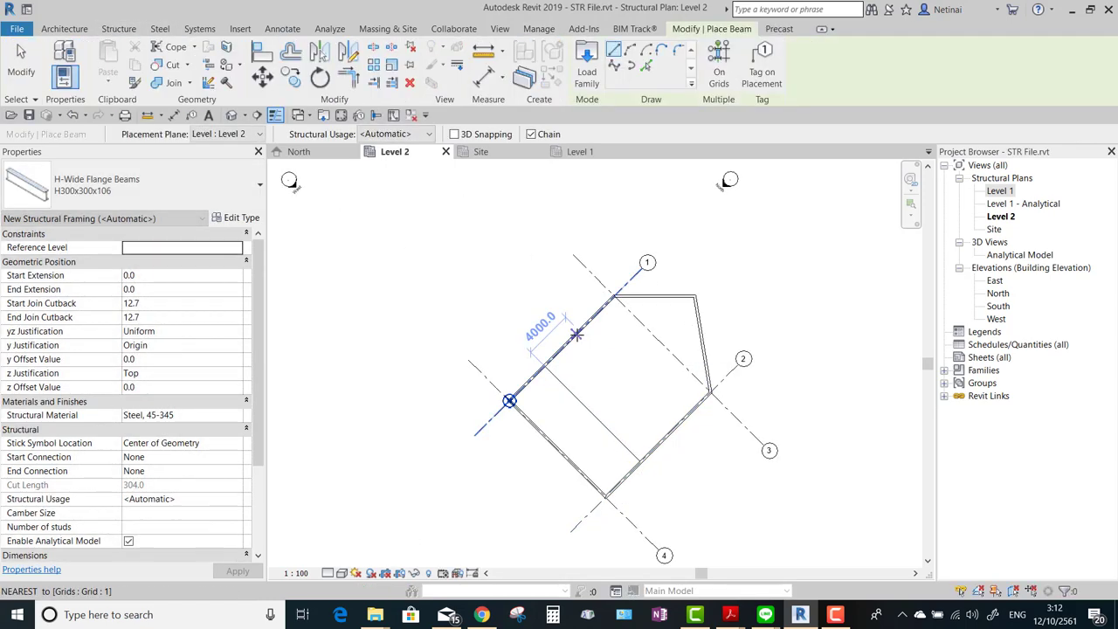
{"action": "left_click", "coordinate": [696, 297]}
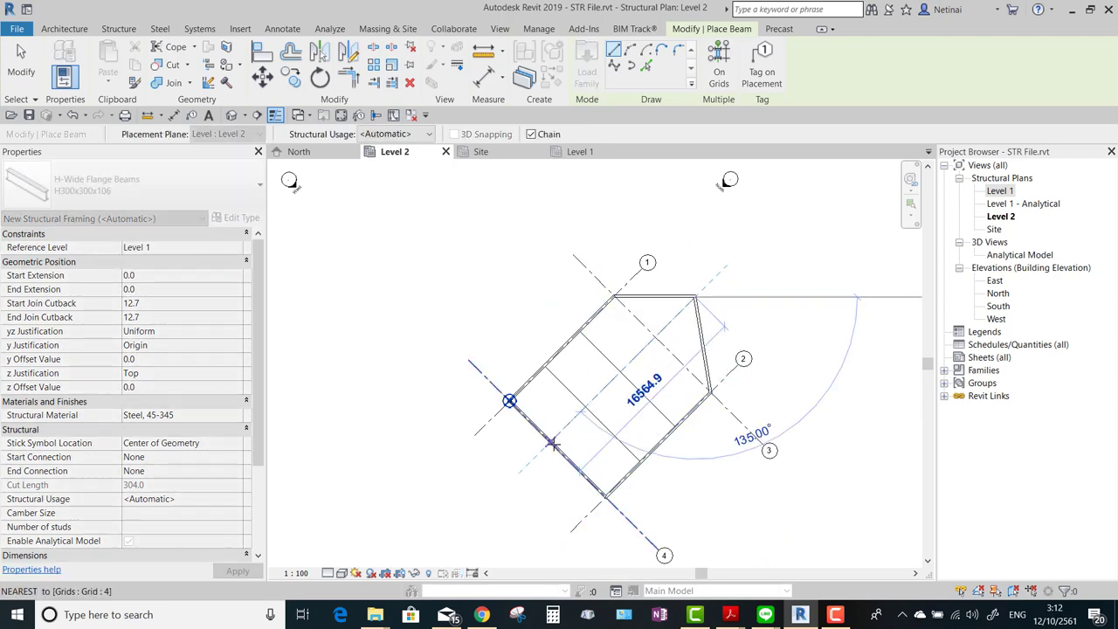
{"action": "key", "text": "Escape"}
{"action": "key", "text": "Escape"}
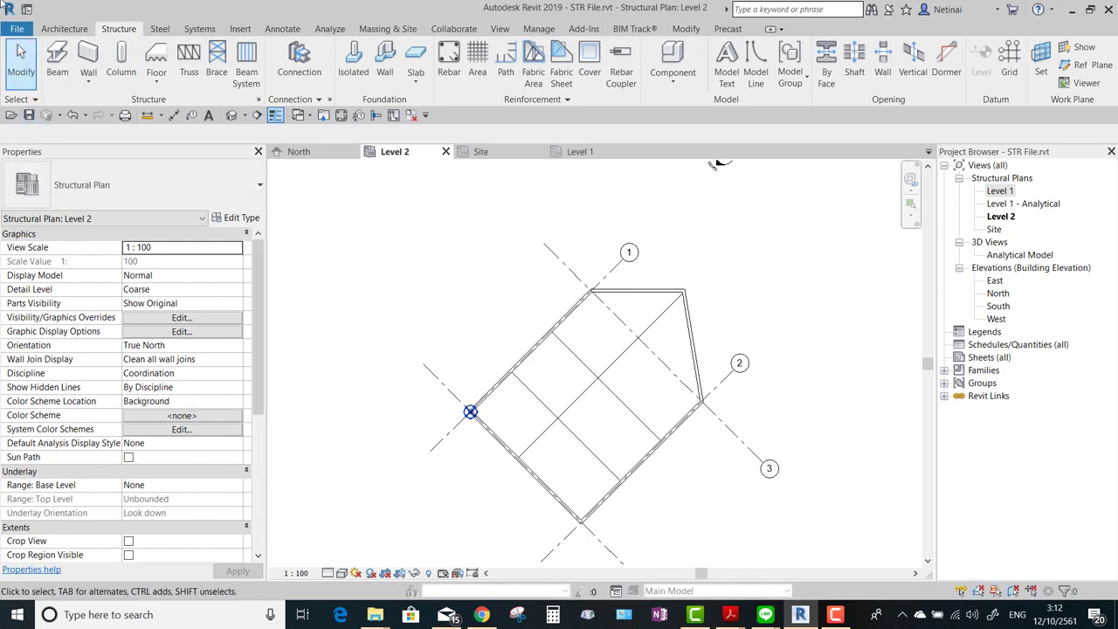
{"action": "left_click", "coordinate": [13, 32]}
{"action": "left_click", "coordinate": [48, 293]}
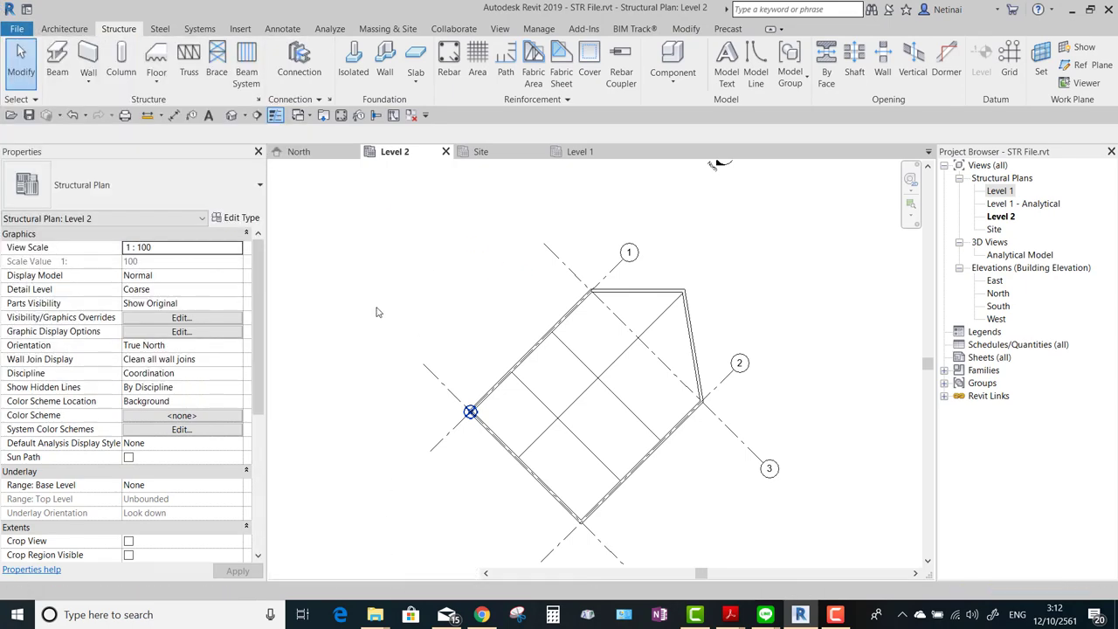
Open Arch File and link STR File.rvt positioned Auto - By Shared Coordinates.
{"action": "left_click", "coordinate": [507, 236]}
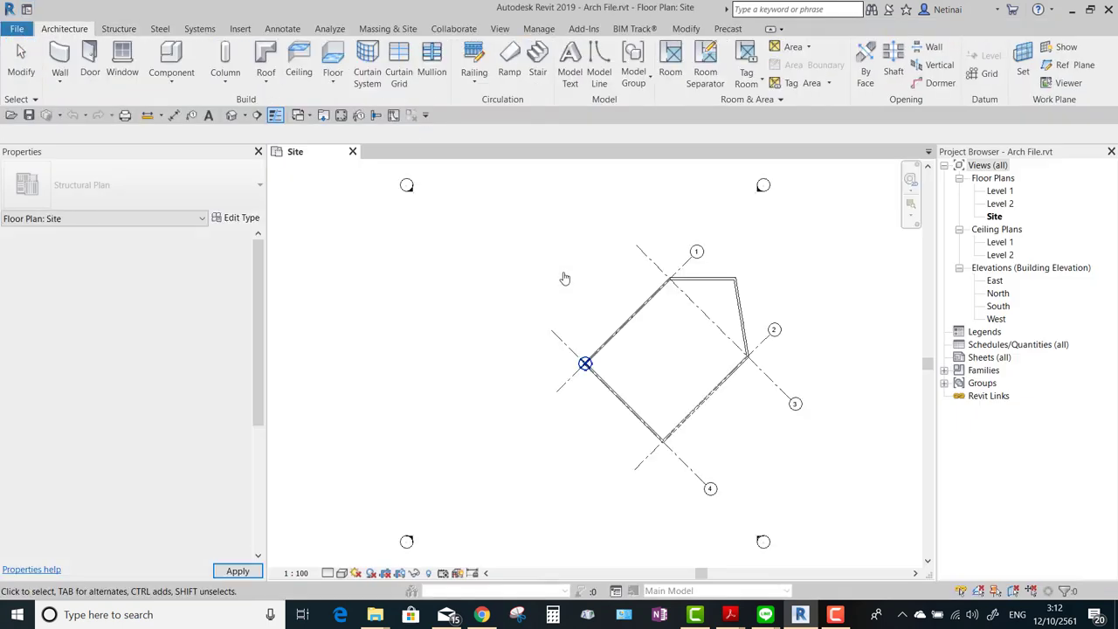
{"action": "scroll", "coordinate": [452, 325], "scroll_direction": "down", "scroll_amount": 1}
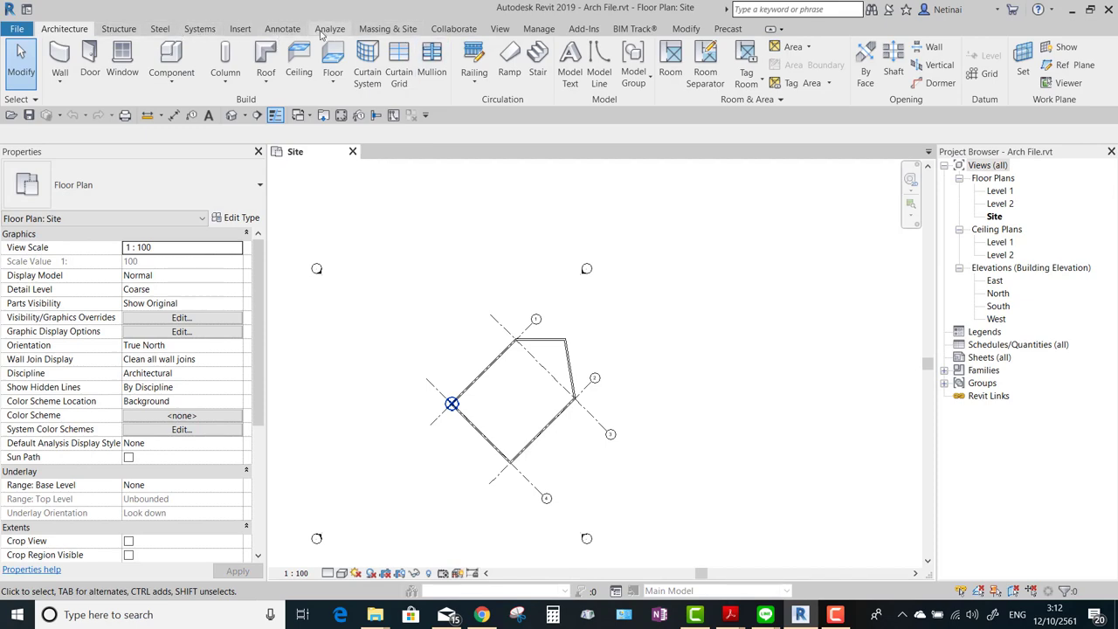
{"action": "left_click", "coordinate": [241, 31]}
{"action": "left_click", "coordinate": [56, 65]}
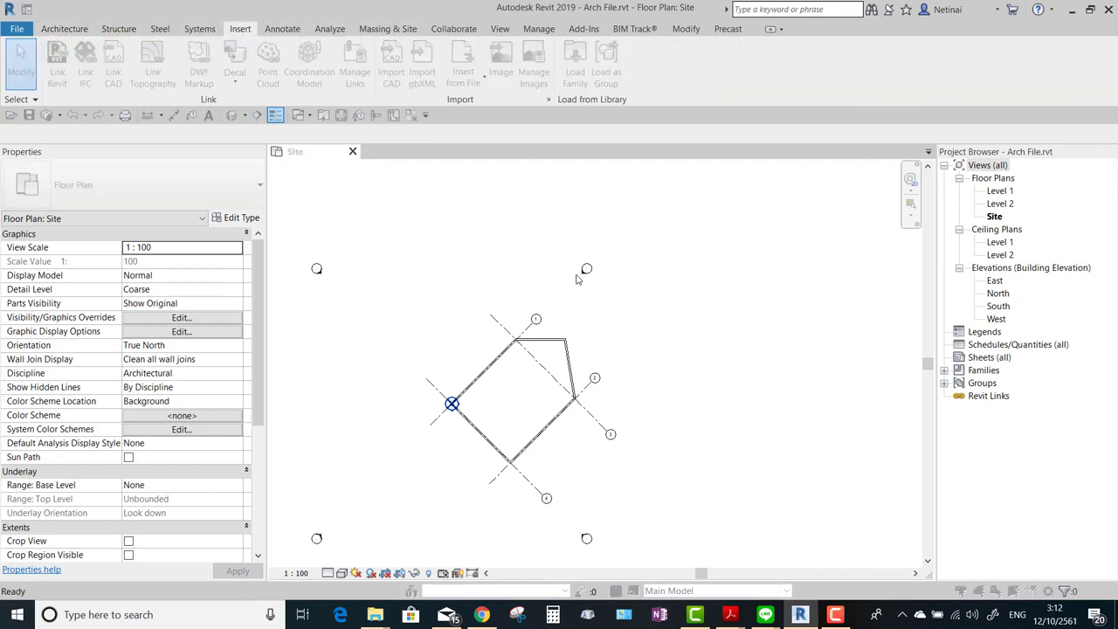
{"action": "left_click", "coordinate": [472, 284]}
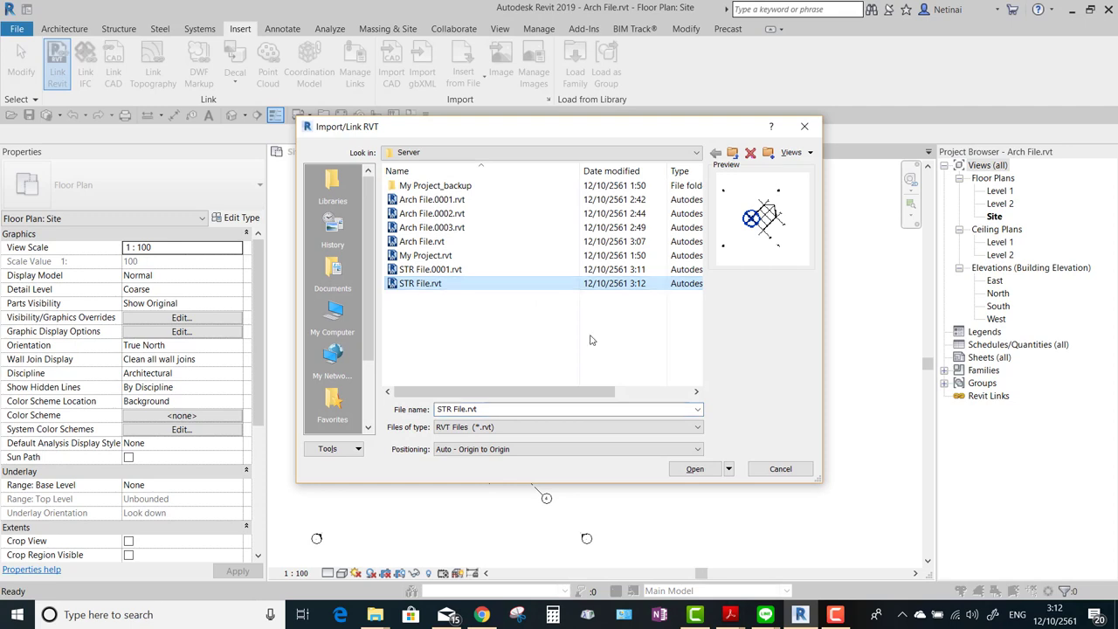
{"action": "left_click", "coordinate": [513, 452]}
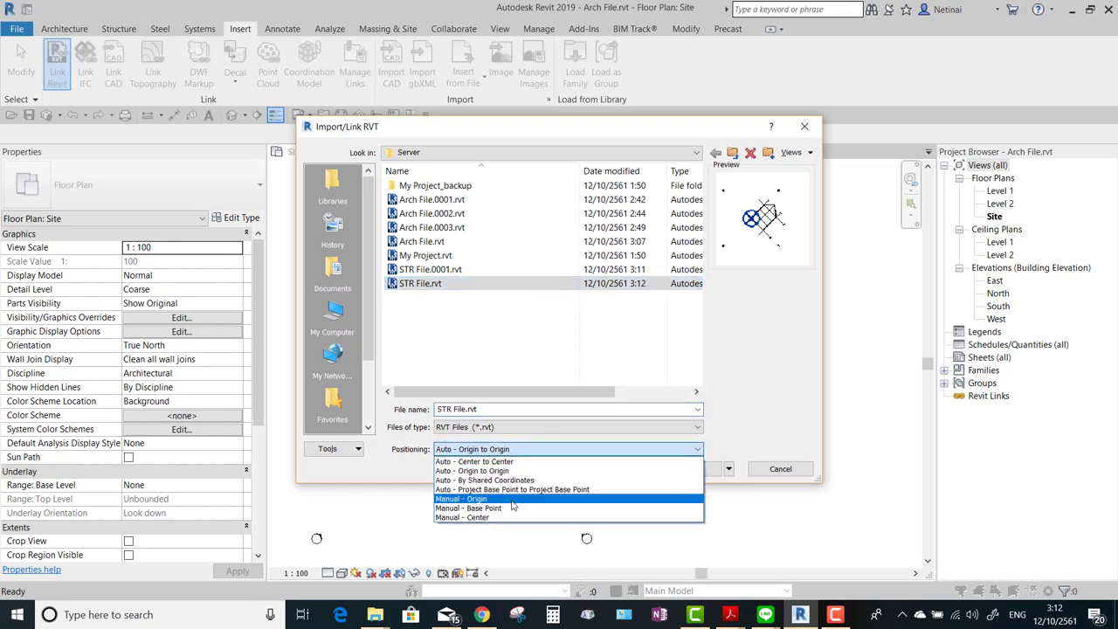
{"action": "left_click", "coordinate": [533, 481]}
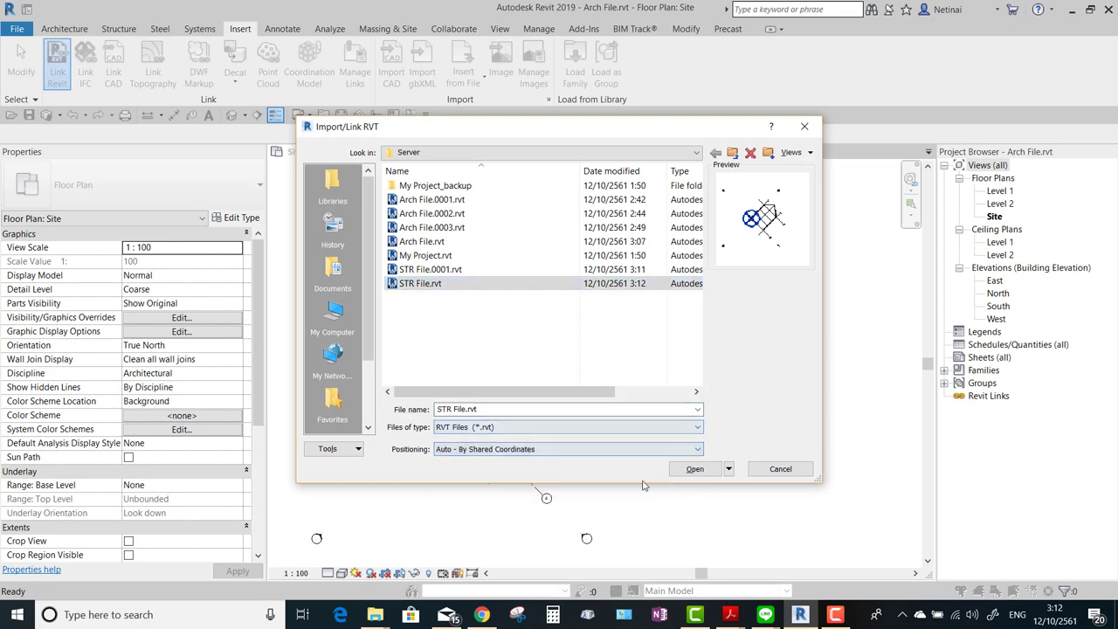
{"action": "left_click", "coordinate": [683, 476]}
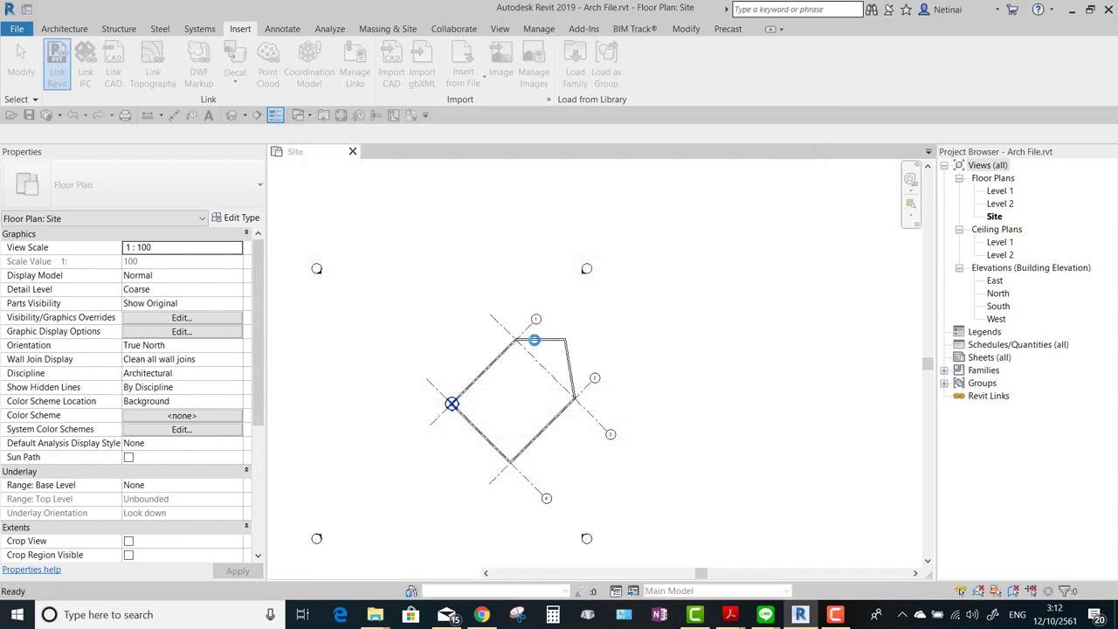
Set the Site plan's detail level to Fine so the linked beams display.
{"action": "scroll", "coordinate": [424, 445], "scroll_direction": "up", "scroll_amount": 3}
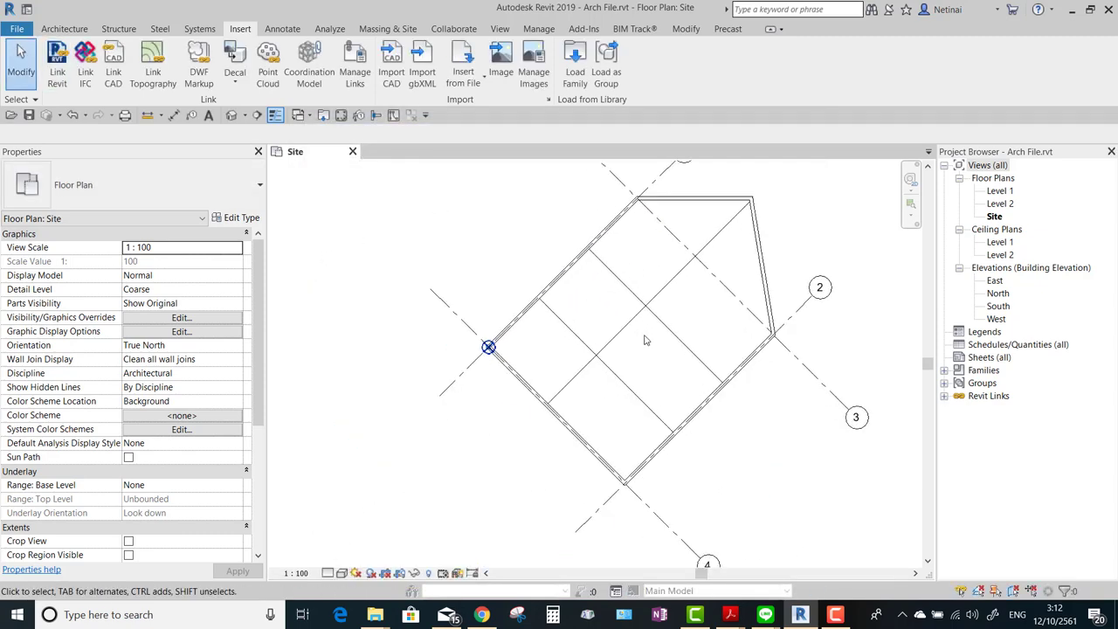
{"action": "left_click", "coordinate": [327, 573]}
{"action": "left_click", "coordinate": [346, 559]}
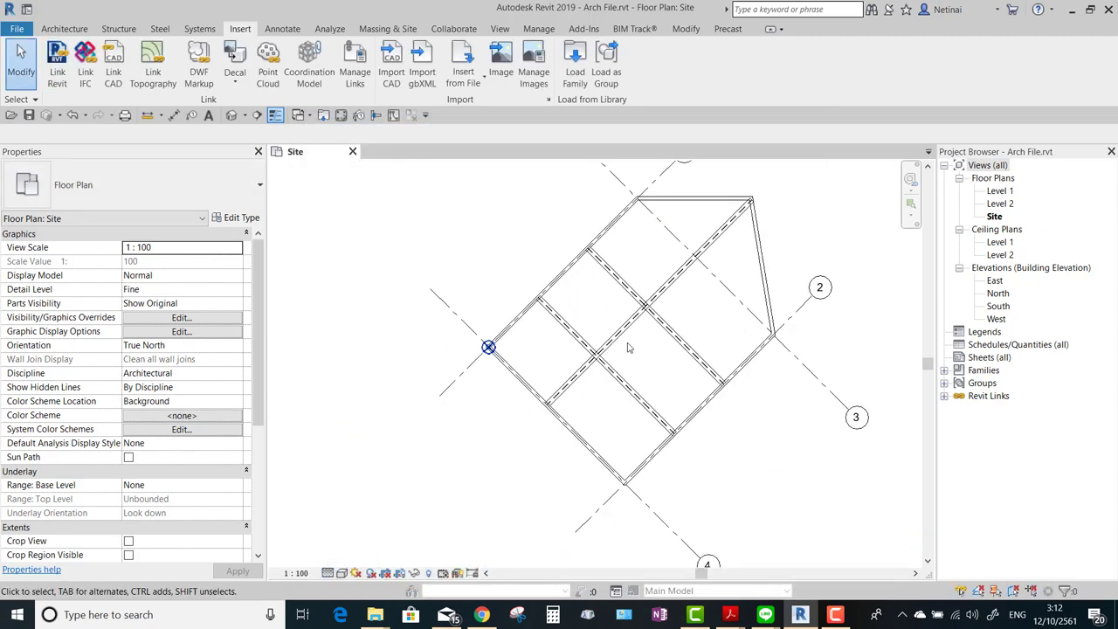
{"action": "scroll", "coordinate": [603, 356], "scroll_direction": "down", "scroll_amount": 3}
{"action": "scroll", "coordinate": [566, 447], "scroll_direction": "up", "scroll_amount": 2}
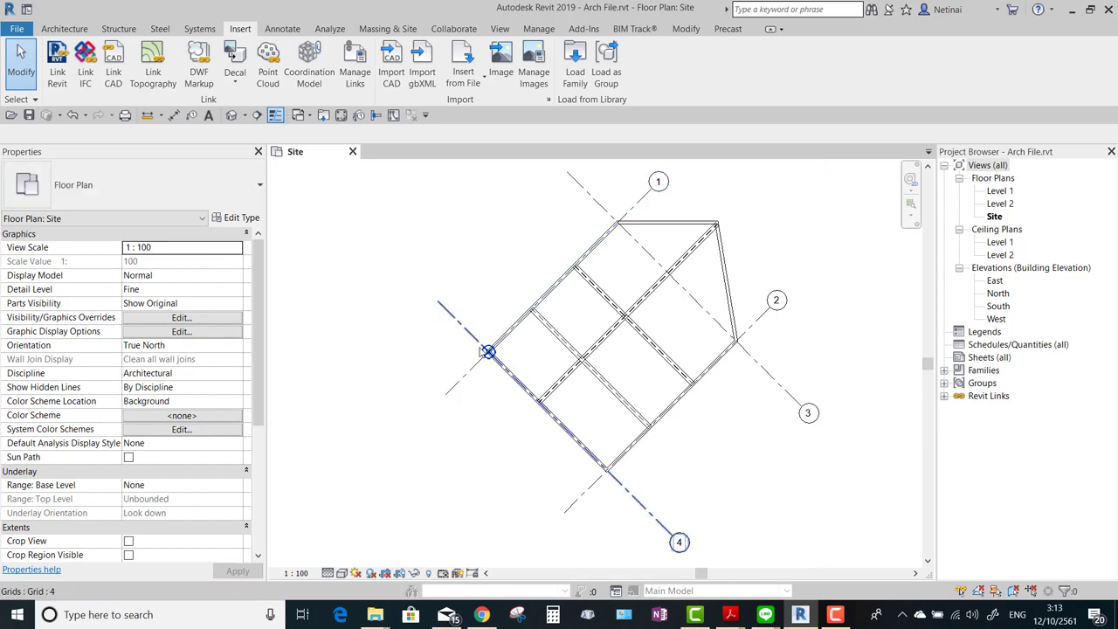
Check the Project Base Point coordinates in Arch File, then switch to the default 3D view.
{"action": "left_click", "coordinate": [488, 351]}
{"action": "key", "text": "Escape"}
{"action": "left_click", "coordinate": [488, 352]}
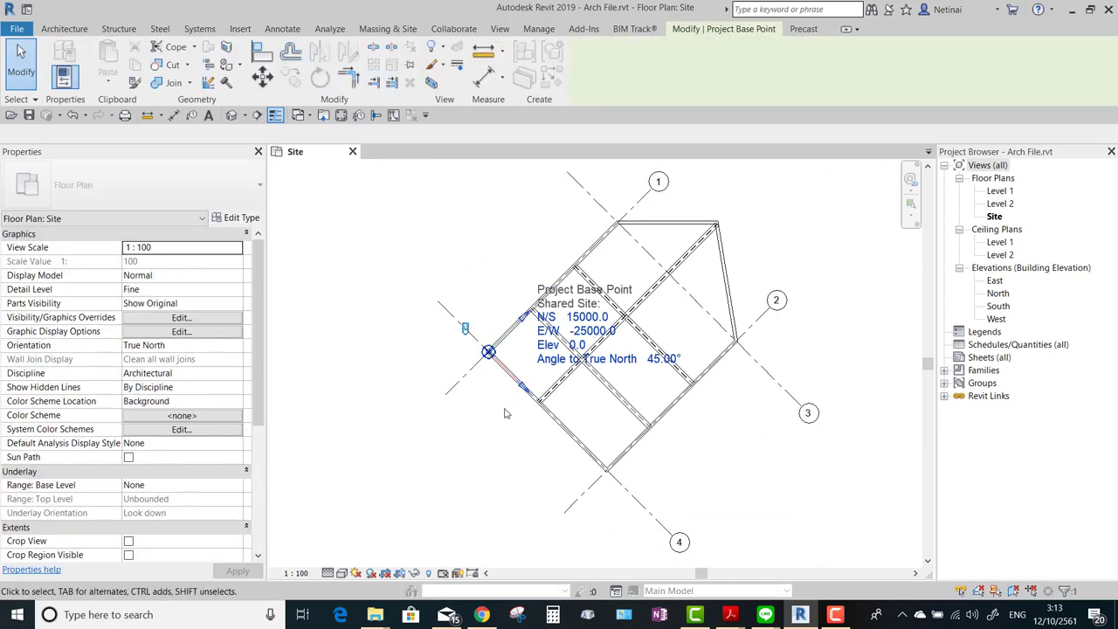
{"action": "left_click", "coordinate": [465, 473]}
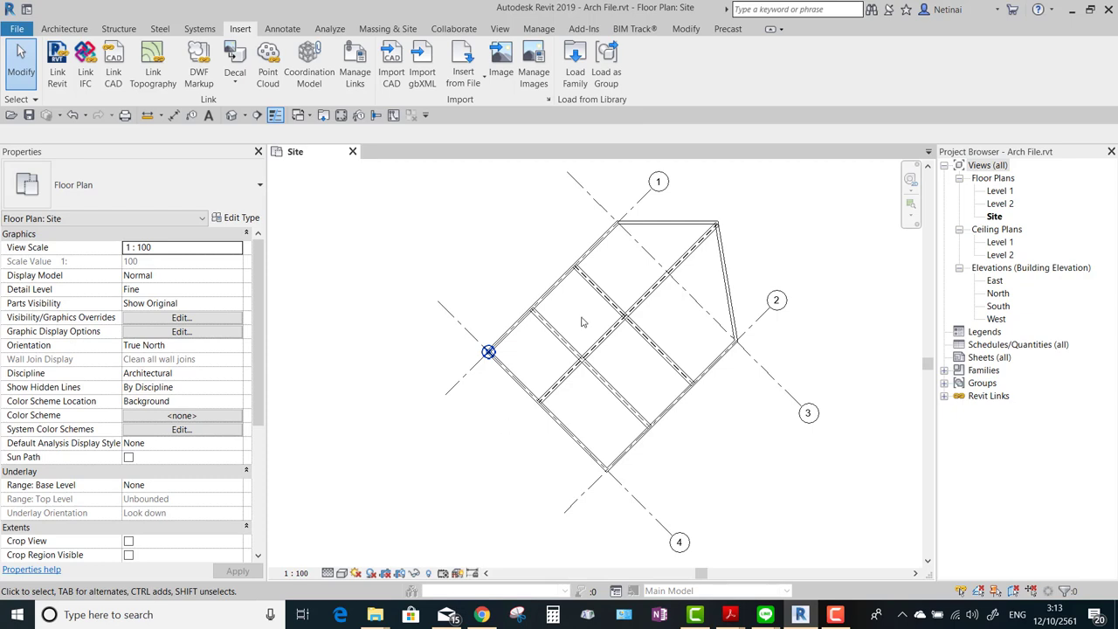
{"action": "left_click", "coordinate": [238, 118]}
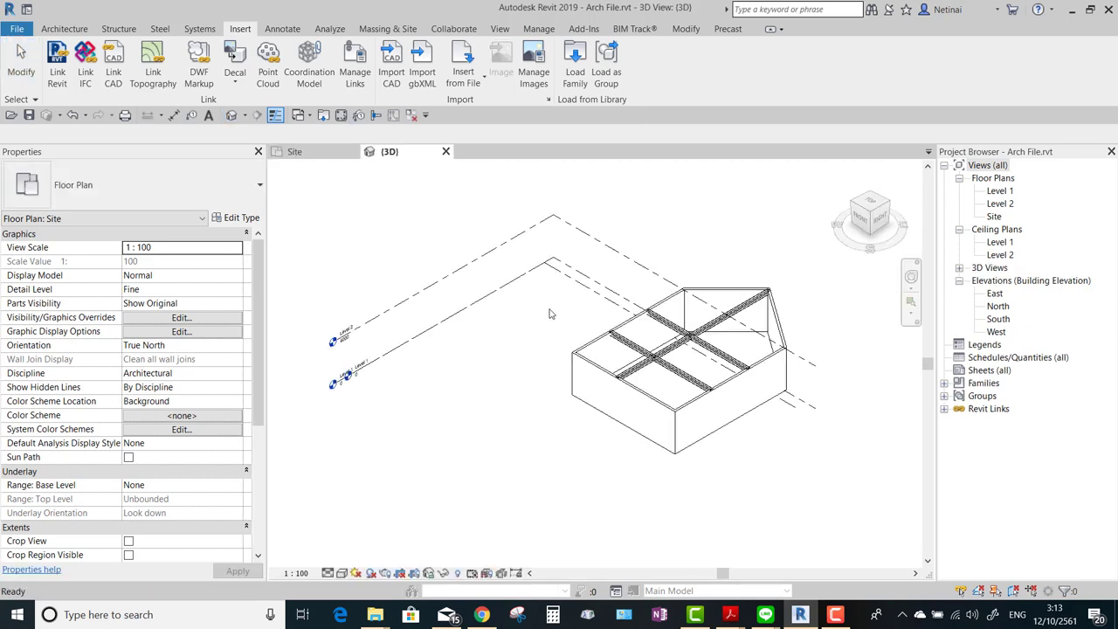
{"action": "middle_click_drag", "start_coordinate": [711, 418], "coordinate": [672, 506], "text": "shift"}
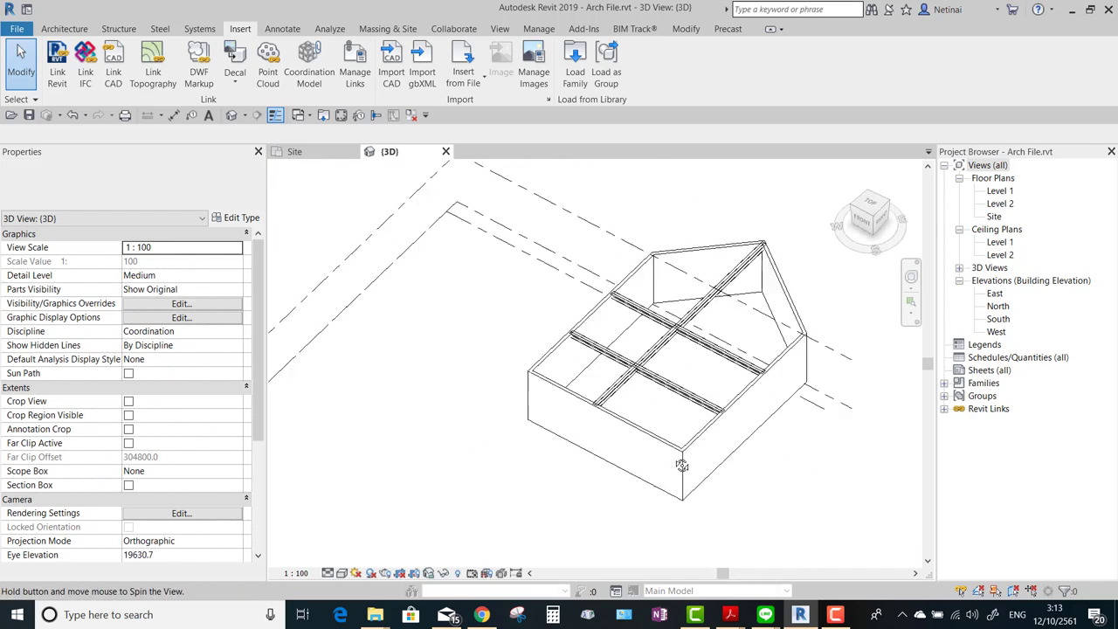
{"action": "middle_click_drag", "start_coordinate": [671, 507], "coordinate": [717, 489], "text": "shift"}
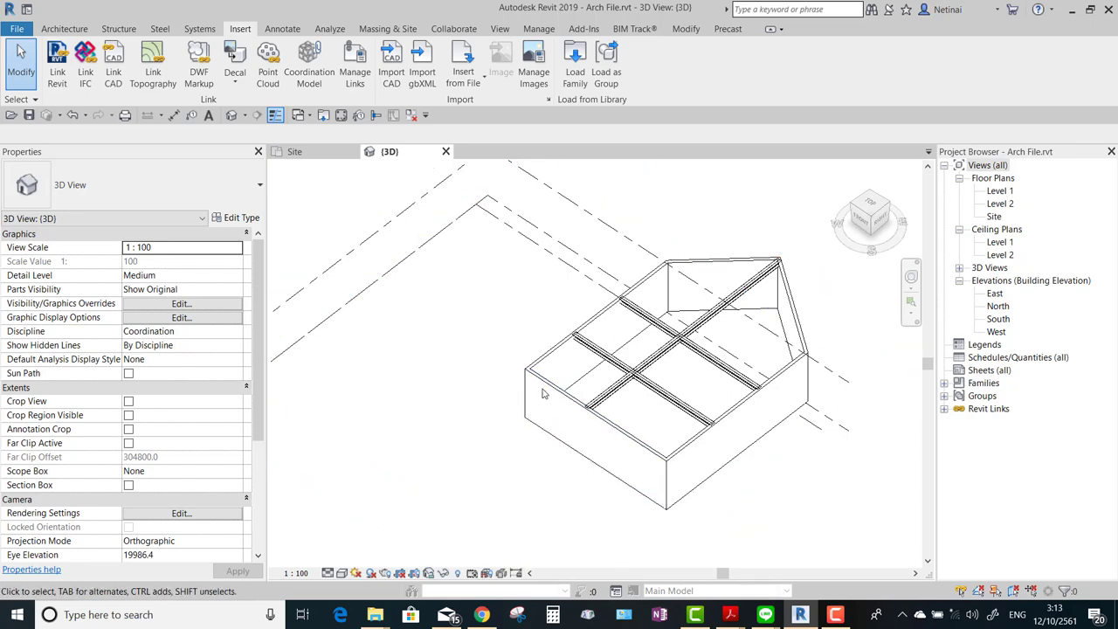
{"action": "scroll", "coordinate": [572, 412], "scroll_direction": "down", "scroll_amount": 2}
{"action": "scroll", "coordinate": [573, 412], "scroll_direction": "down", "scroll_amount": 1}
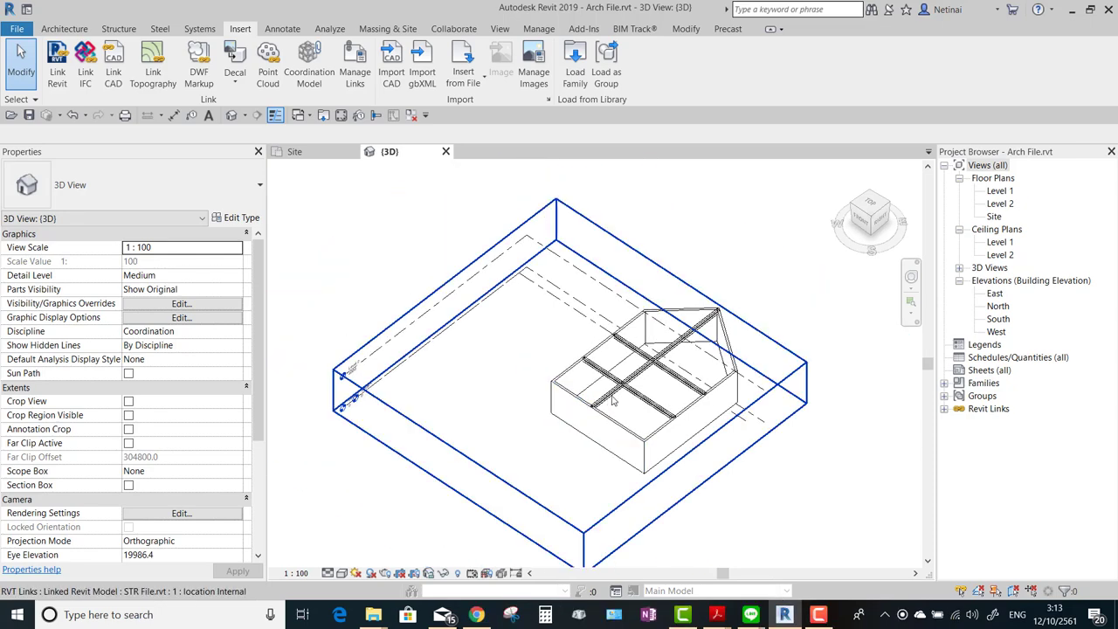
{"action": "scroll", "coordinate": [635, 385], "scroll_direction": "up", "scroll_amount": 2}
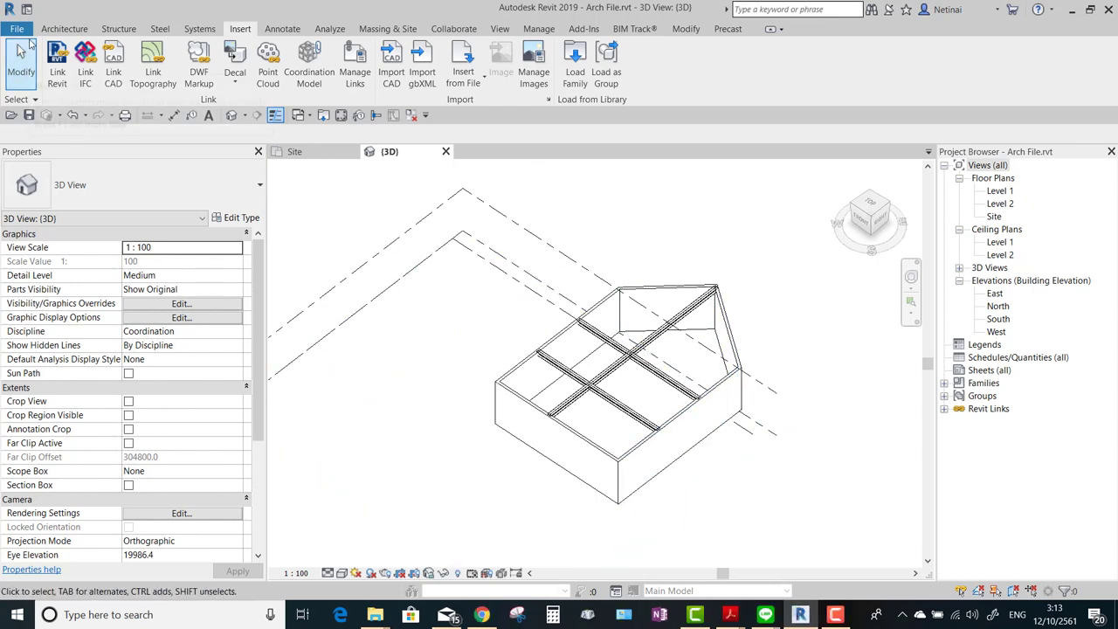
Close Arch File without saving and reopen STR File.rvt.
{"action": "left_click", "coordinate": [23, 31]}
{"action": "left_click", "coordinate": [70, 354]}
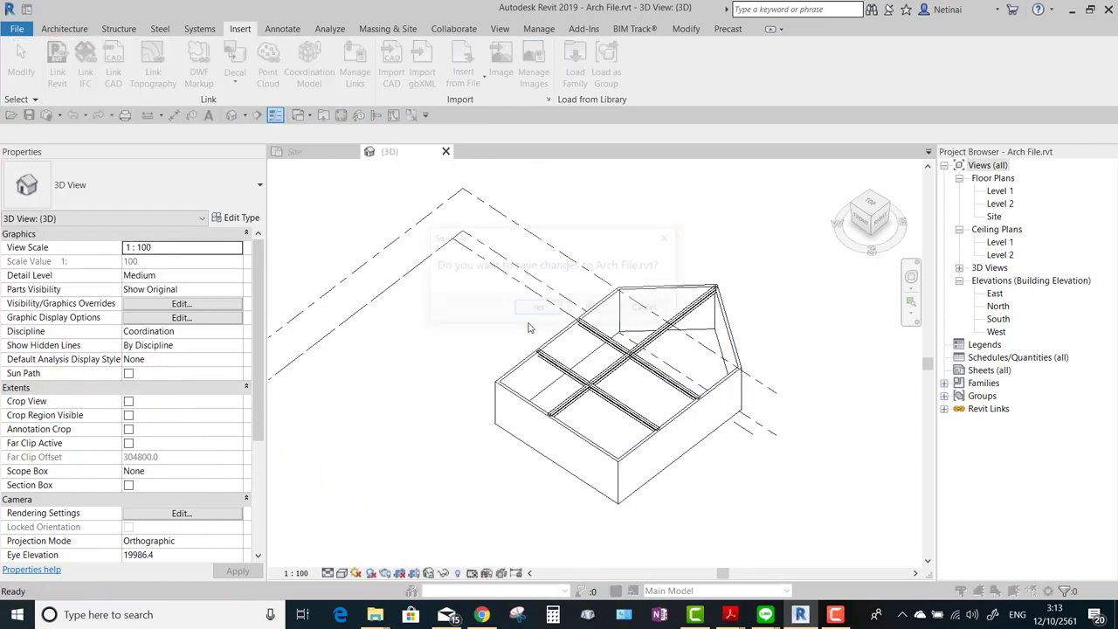
{"action": "left_click", "coordinate": [592, 308]}
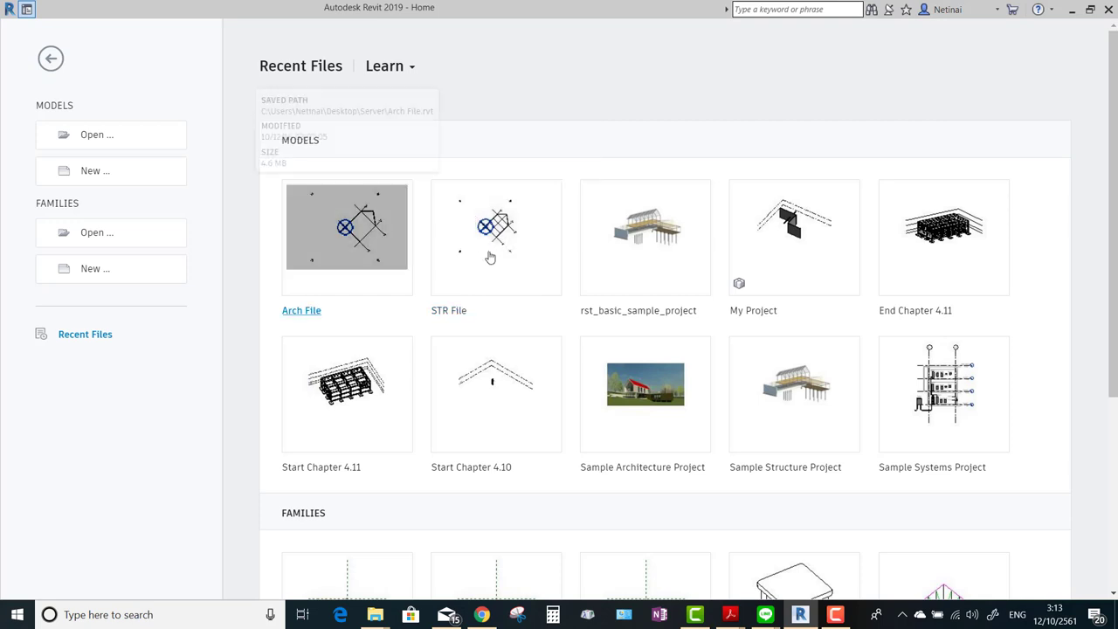
{"action": "left_click", "coordinate": [490, 258]}
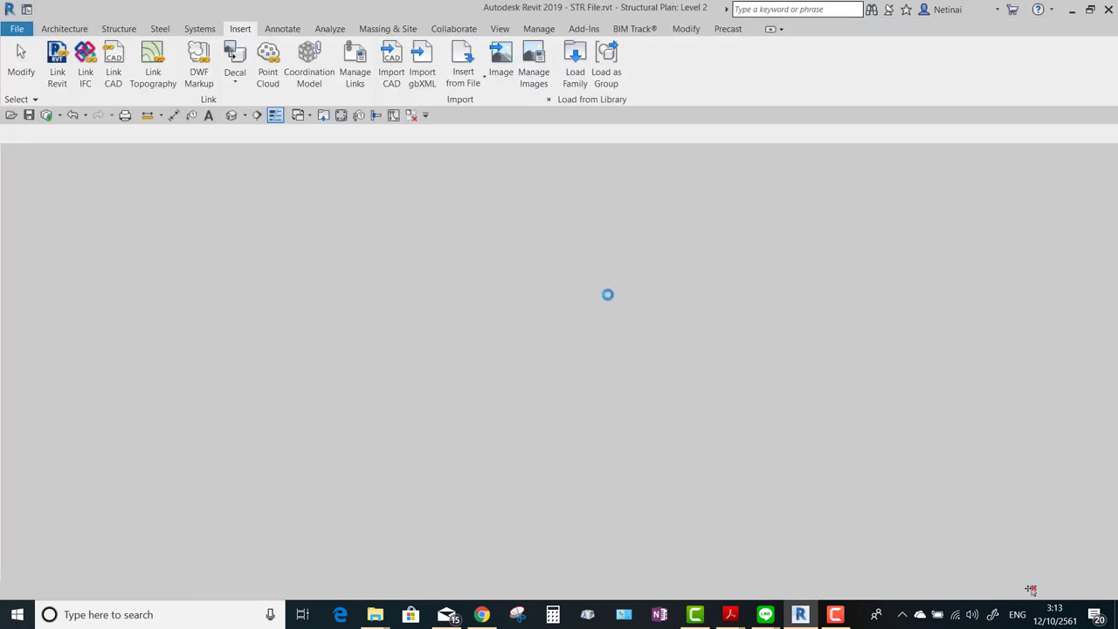
{"action": "scroll", "coordinate": [617, 346], "scroll_direction": "up", "scroll_amount": 1}
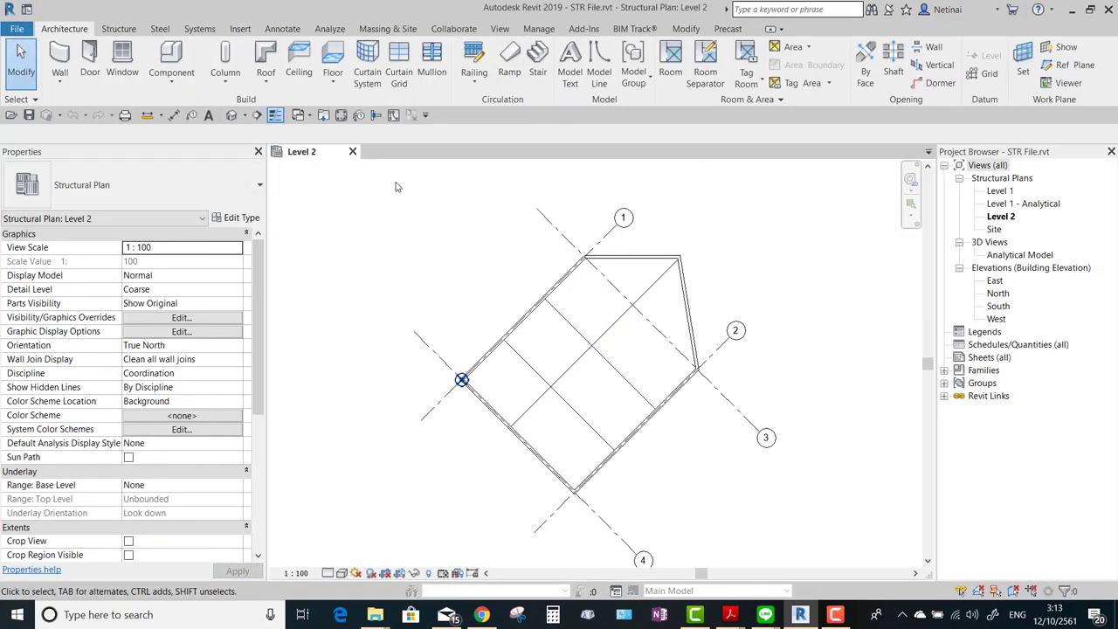
Draw a circular structural wall centred inside the house footprint on Level 2.
{"action": "left_click", "coordinate": [118, 29]}
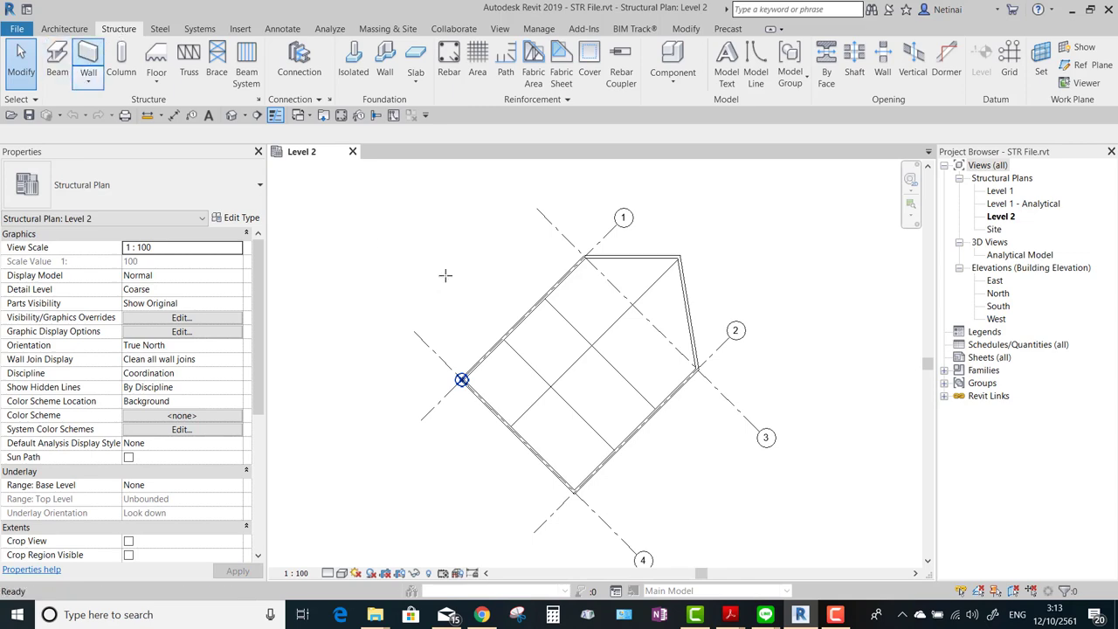
{"action": "left_click", "coordinate": [87, 54]}
{"action": "scroll", "coordinate": [529, 321], "scroll_direction": "up", "scroll_amount": 1}
{"action": "left_click", "coordinate": [644, 49]}
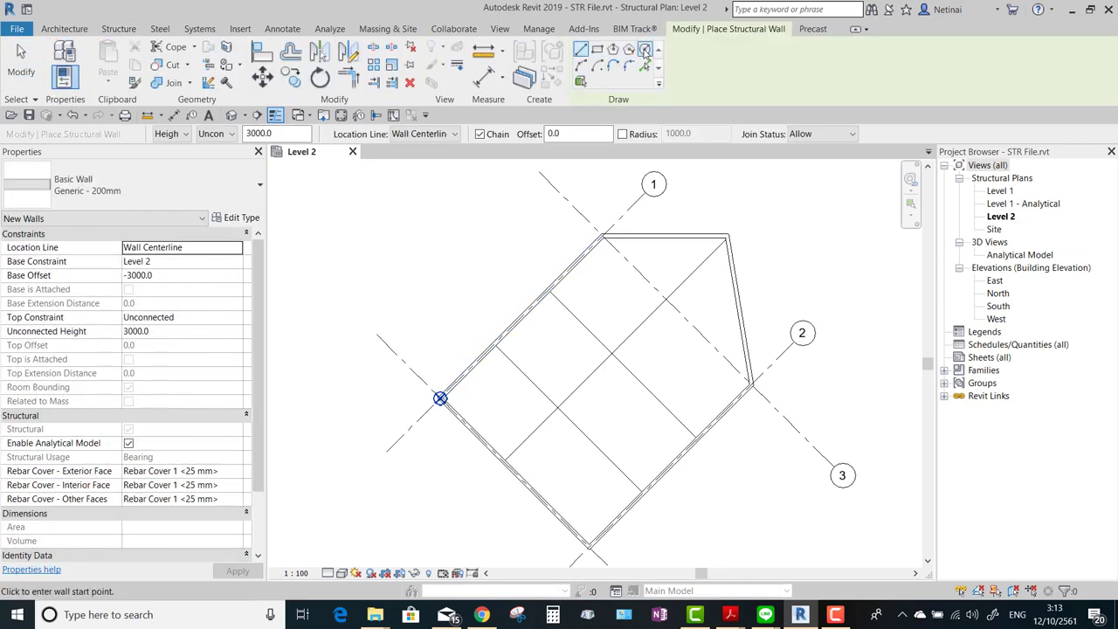
{"action": "left_click", "coordinate": [606, 395]}
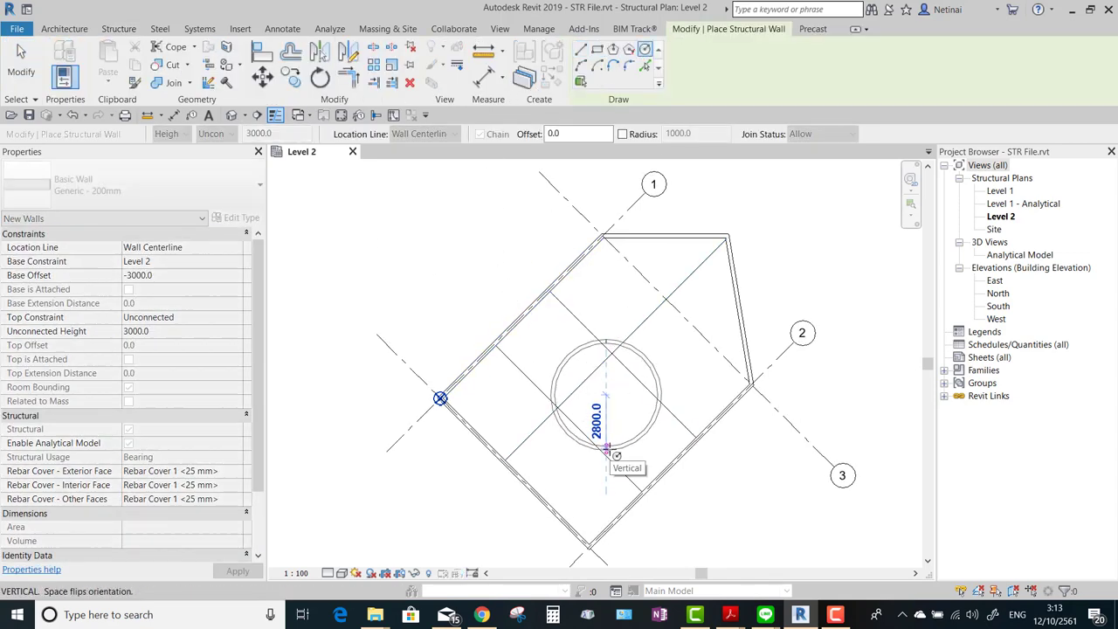
{"action": "left_click", "coordinate": [645, 357]}
{"action": "key", "text": "Escape"}
{"action": "key", "text": "Escape"}
{"action": "scroll", "coordinate": [674, 329], "scroll_direction": "down", "scroll_amount": 1}
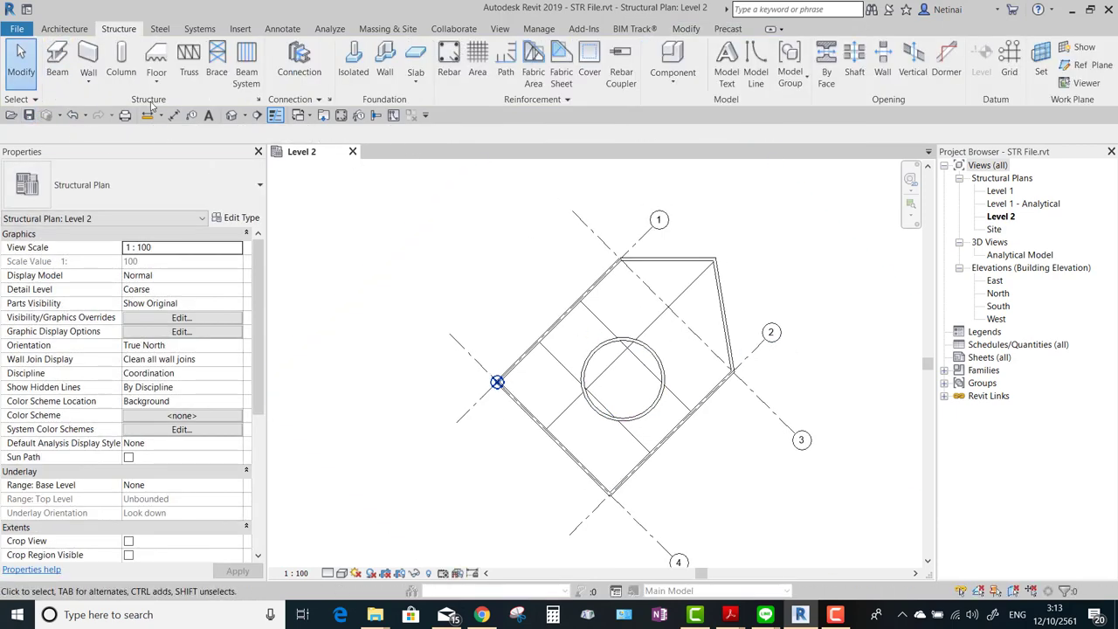
Show the default 3D view with Coordination discipline and Hidden Line style, orbited steeper.
{"action": "left_click", "coordinate": [230, 115]}
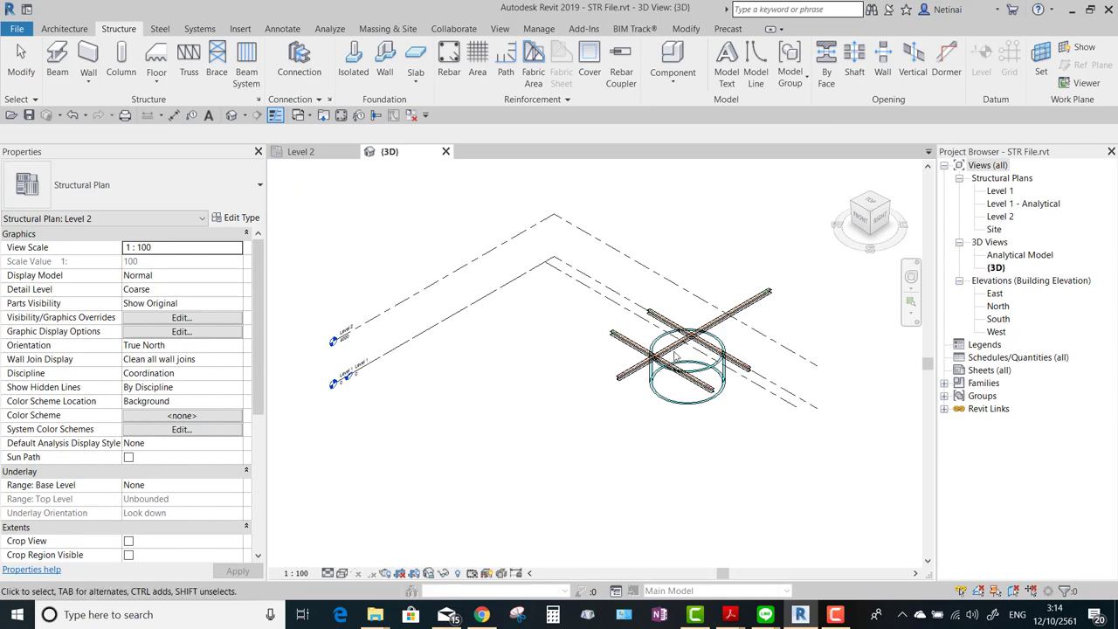
{"action": "left_click", "coordinate": [231, 333]}
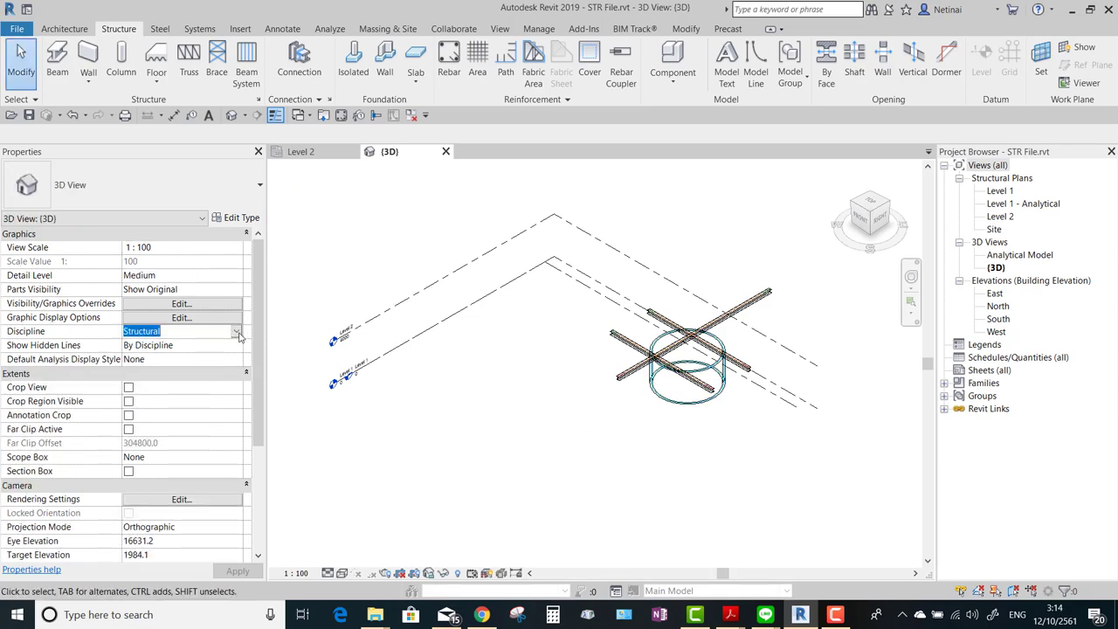
{"action": "left_click", "coordinate": [236, 331]}
{"action": "left_click", "coordinate": [148, 402]}
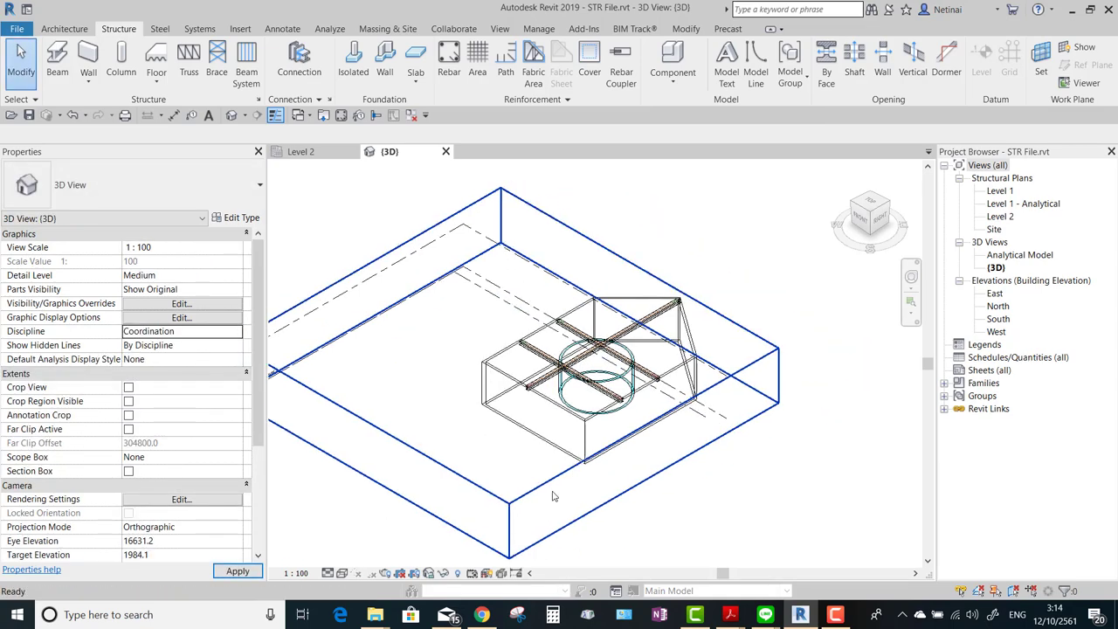
{"action": "left_click", "coordinate": [342, 573]}
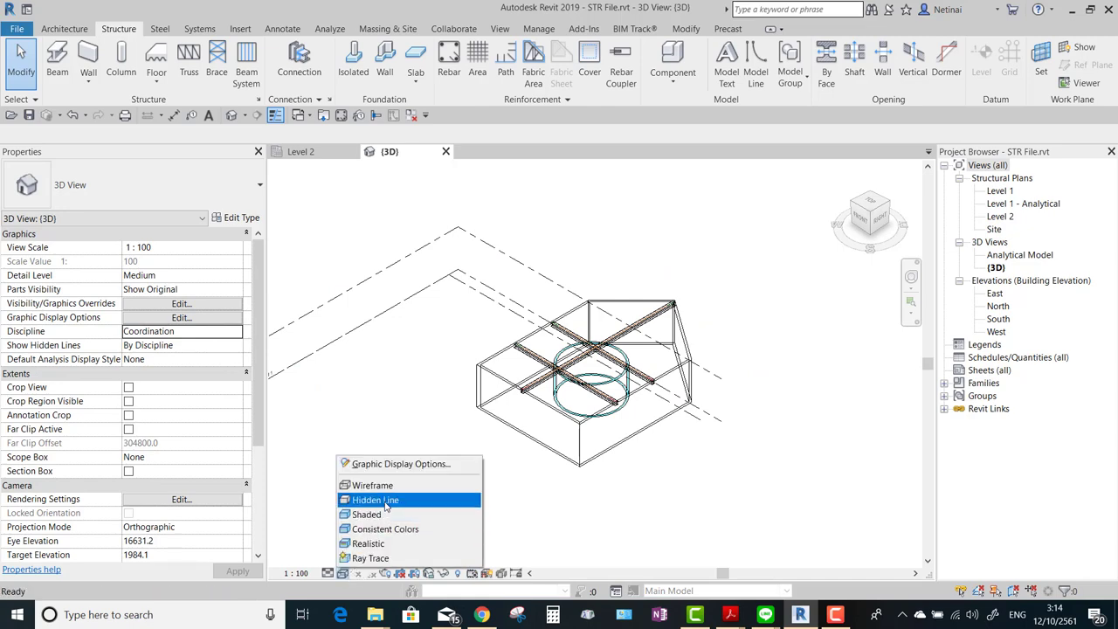
{"action": "left_click", "coordinate": [375, 501]}
{"action": "scroll", "coordinate": [479, 572], "scroll_direction": "up", "scroll_amount": 3}
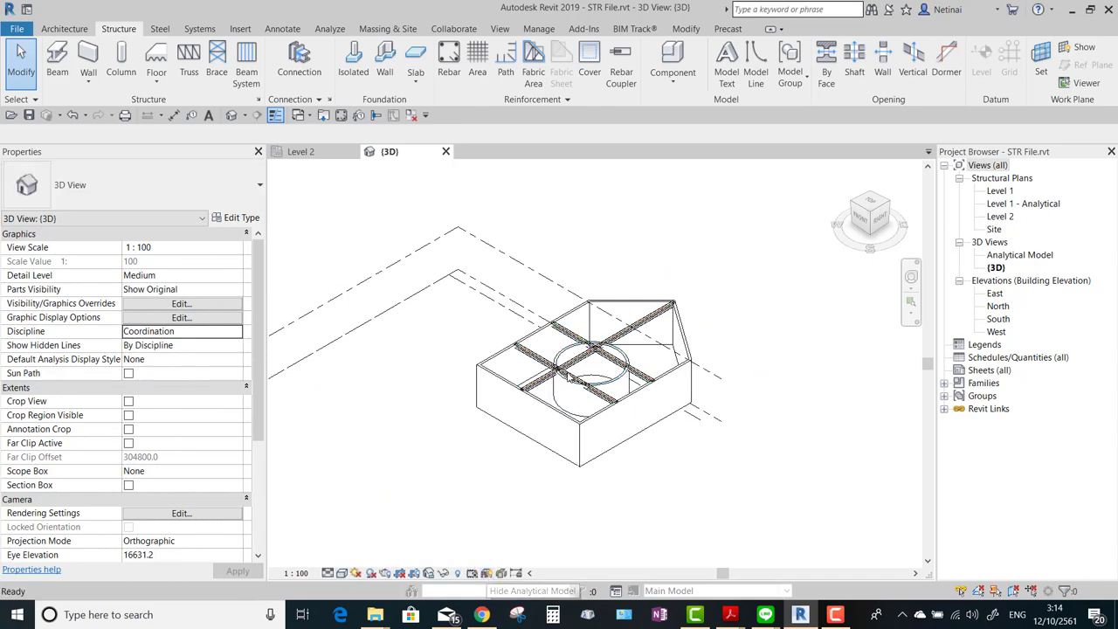
{"action": "middle_click_drag", "start_coordinate": [697, 371], "coordinate": [744, 442], "text": "shift"}
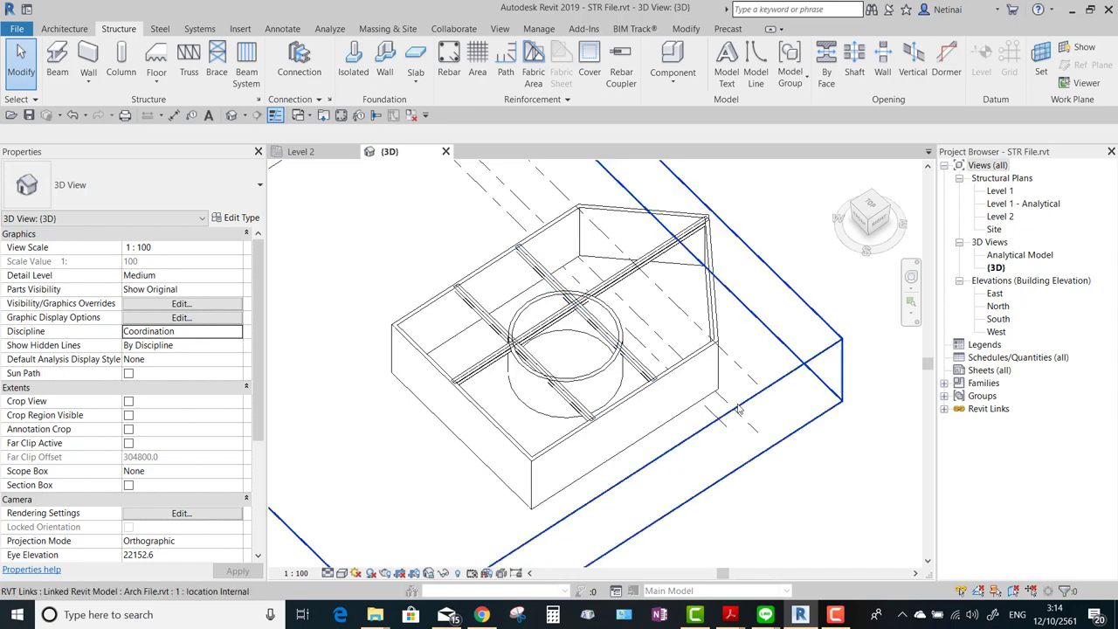
Compare Structural discipline against Coordination, leaving the view set to Coordination.
{"action": "left_click", "coordinate": [228, 335]}
{"action": "left_click", "coordinate": [228, 335]}
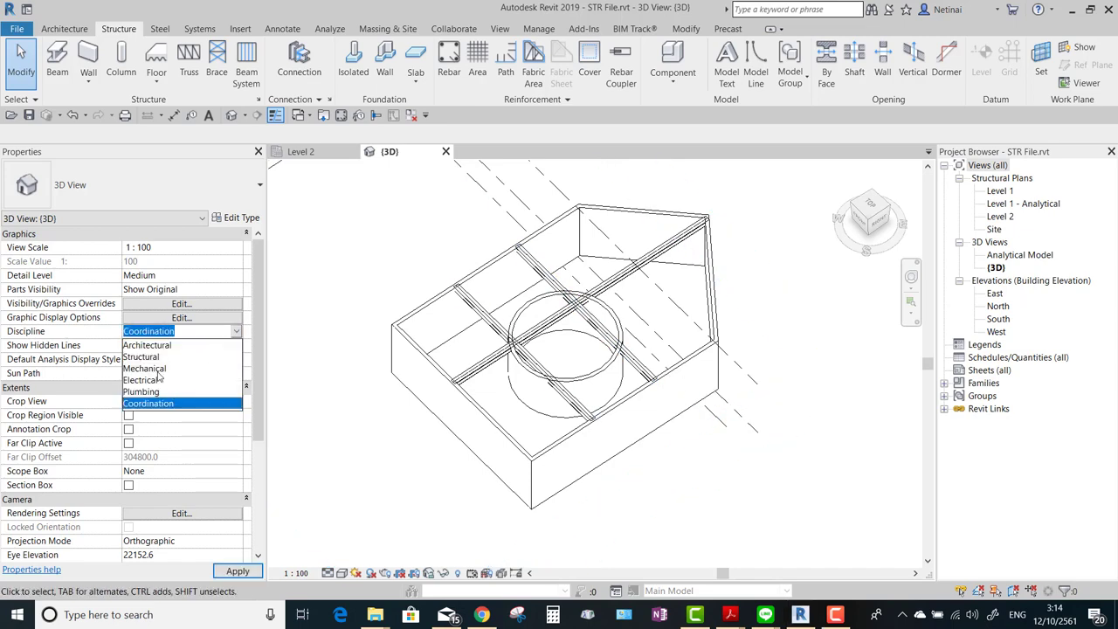
{"action": "left_click", "coordinate": [158, 358]}
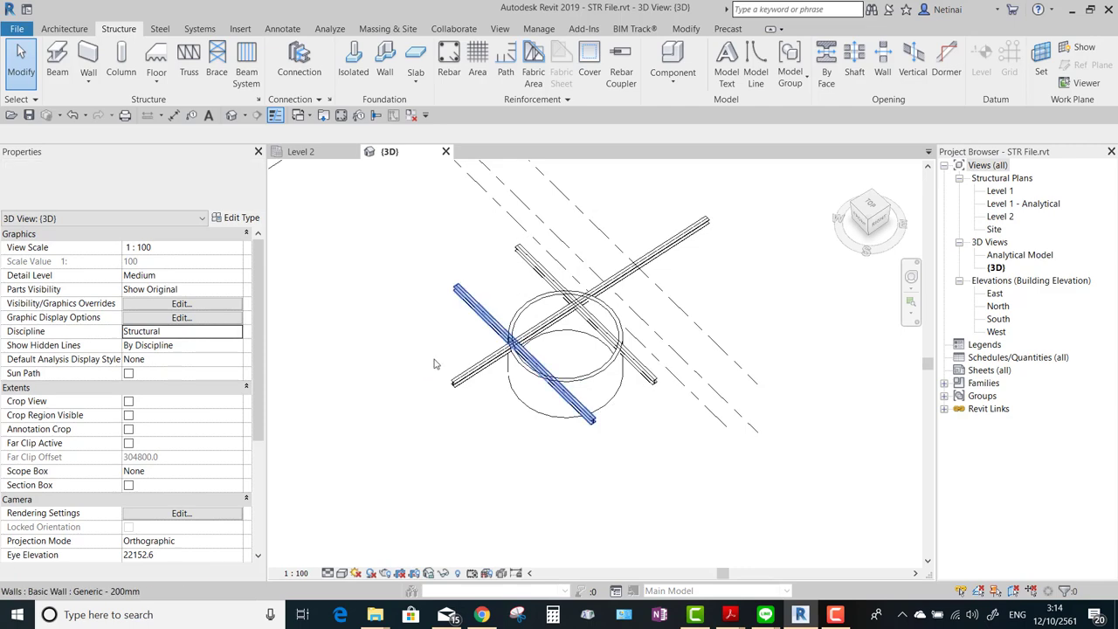
{"action": "left_click", "coordinate": [237, 335]}
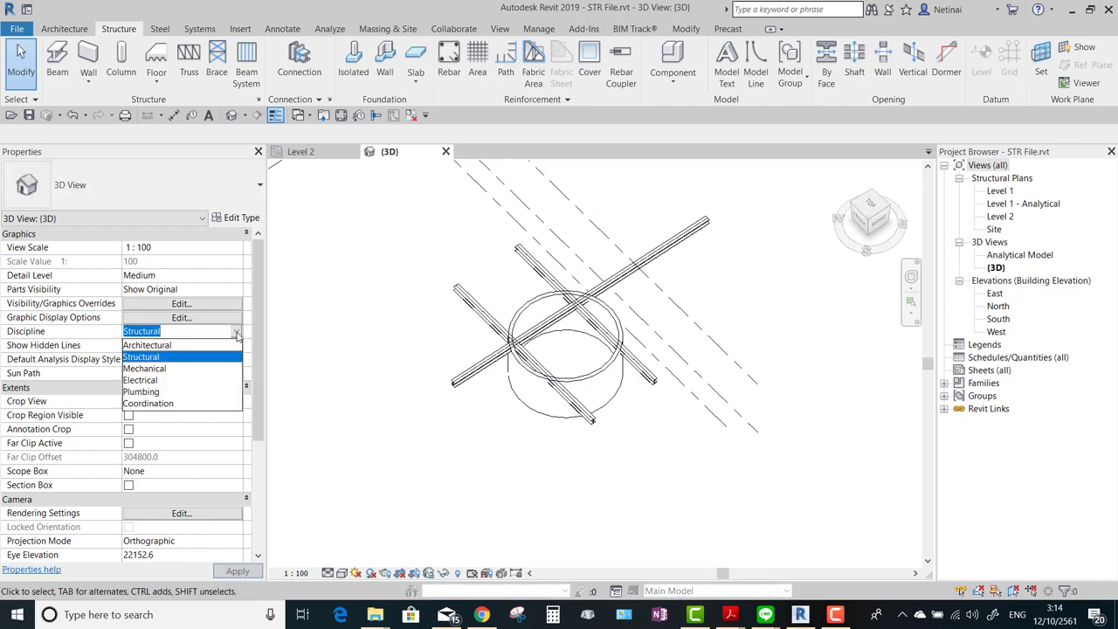
{"action": "left_click", "coordinate": [148, 404]}
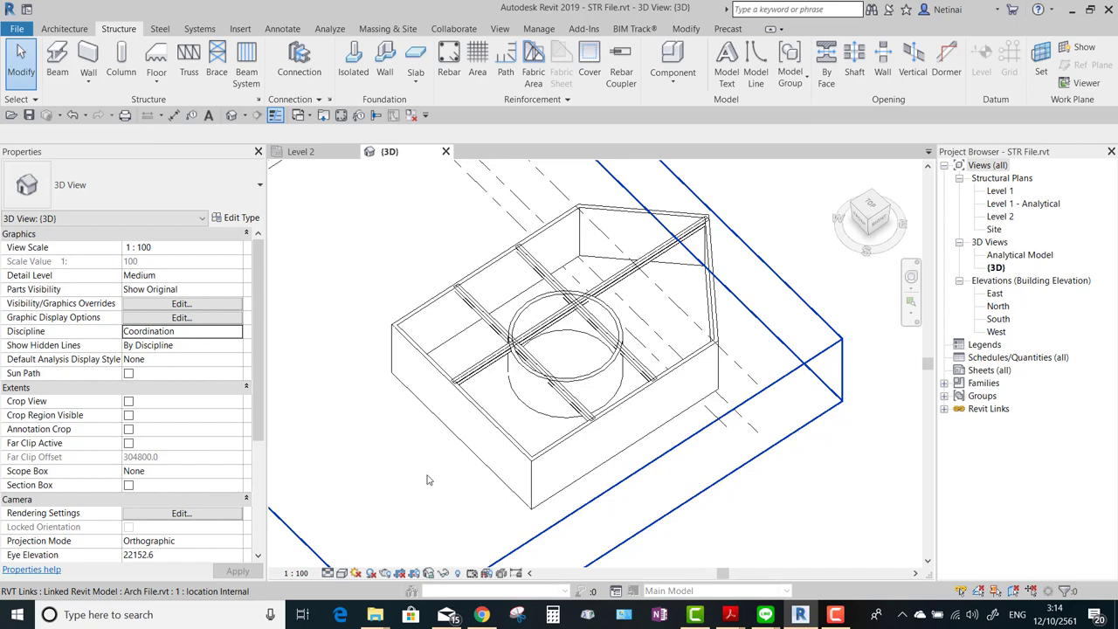
Hide the Walls category in the 3D view's Visibility/Graphic Overrides.
{"action": "scroll", "coordinate": [446, 397], "scroll_direction": "down", "scroll_amount": 2}
{"action": "scroll", "coordinate": [445, 398], "scroll_direction": "down", "scroll_amount": 2}
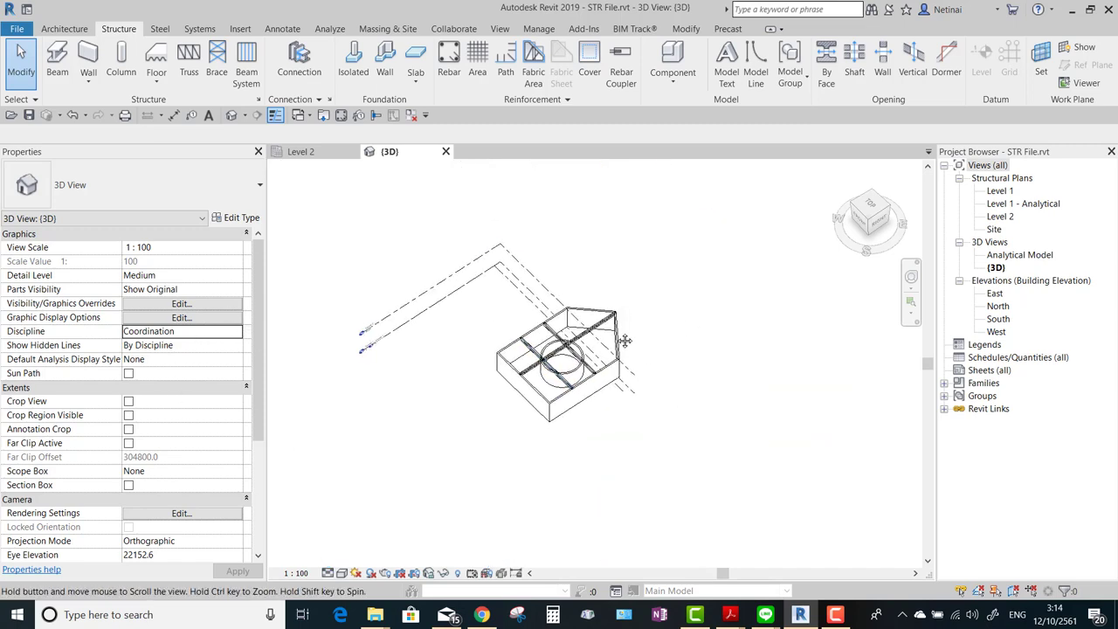
{"action": "scroll", "coordinate": [445, 398], "scroll_direction": "down", "scroll_amount": 1}
{"action": "key", "text": "v"}
{"action": "key", "text": "v"}
{"action": "scroll", "coordinate": [673, 279], "scroll_direction": "down", "scroll_amount": 1}
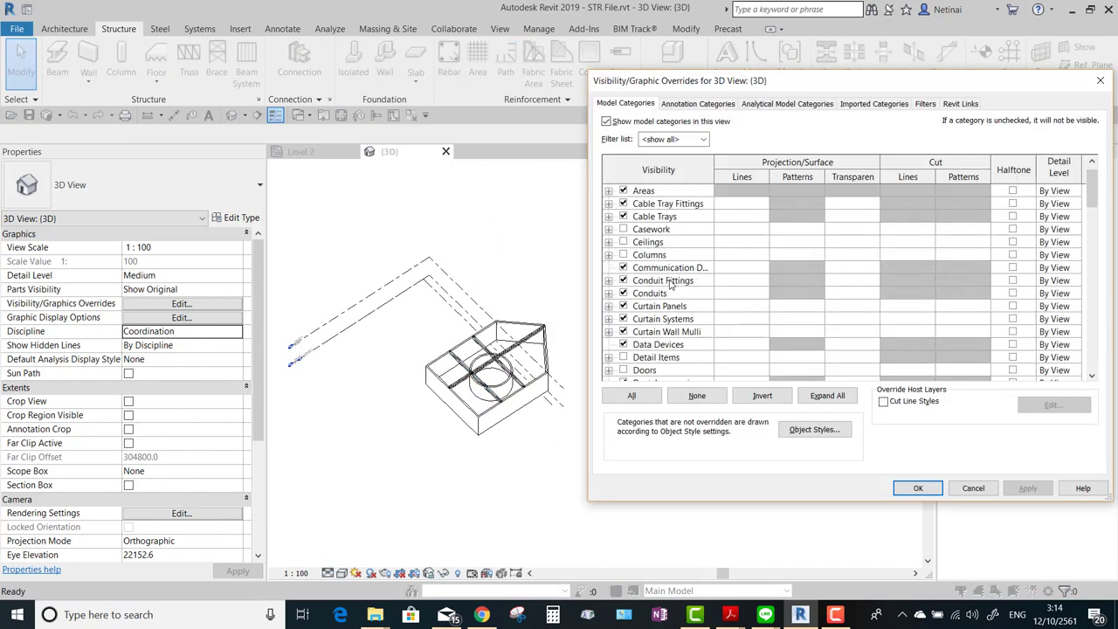
{"action": "key", "text": "w"}
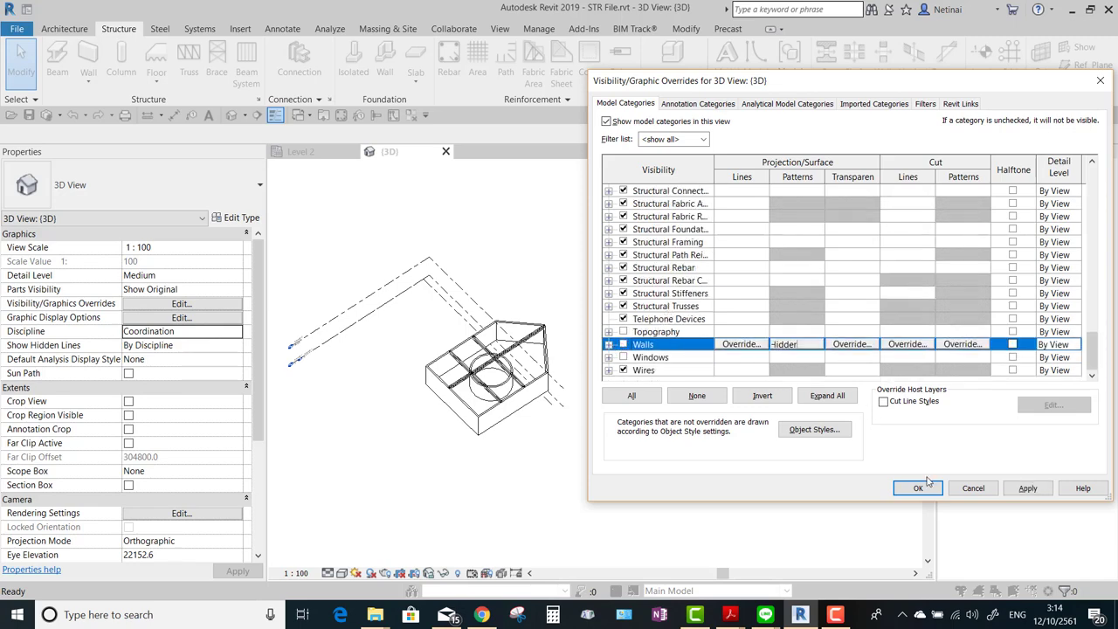
{"action": "left_click", "coordinate": [918, 488]}
Restore Walls visibility and bring up the Revit Links overrides listing Arch File.rvt.
{"action": "key", "text": "v"}
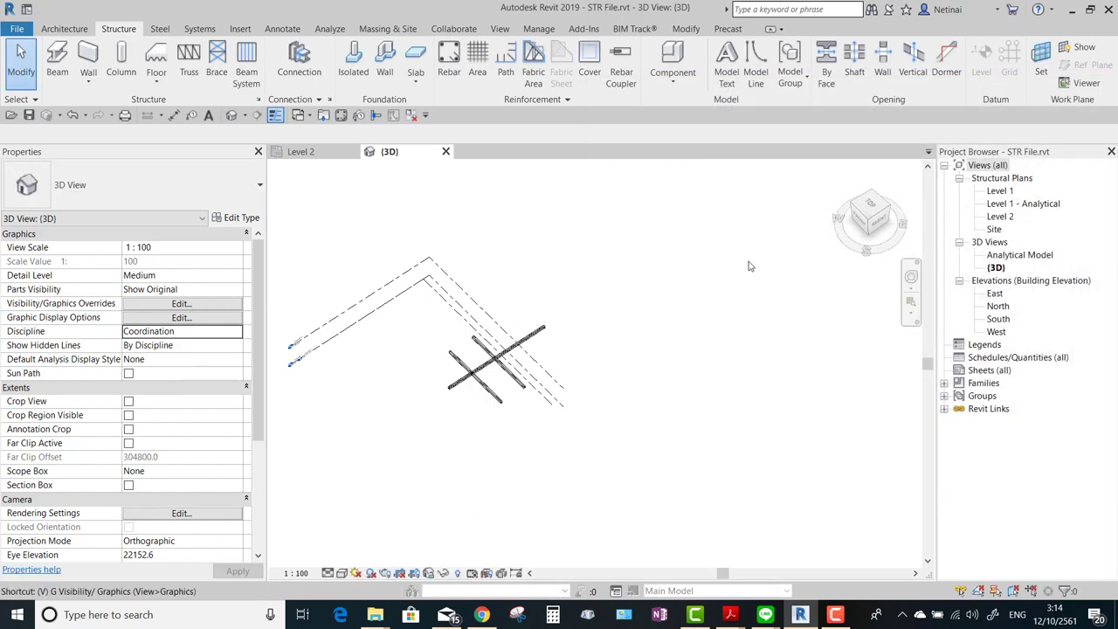
{"action": "key", "text": "v"}
{"action": "left_click", "coordinate": [623, 344]}
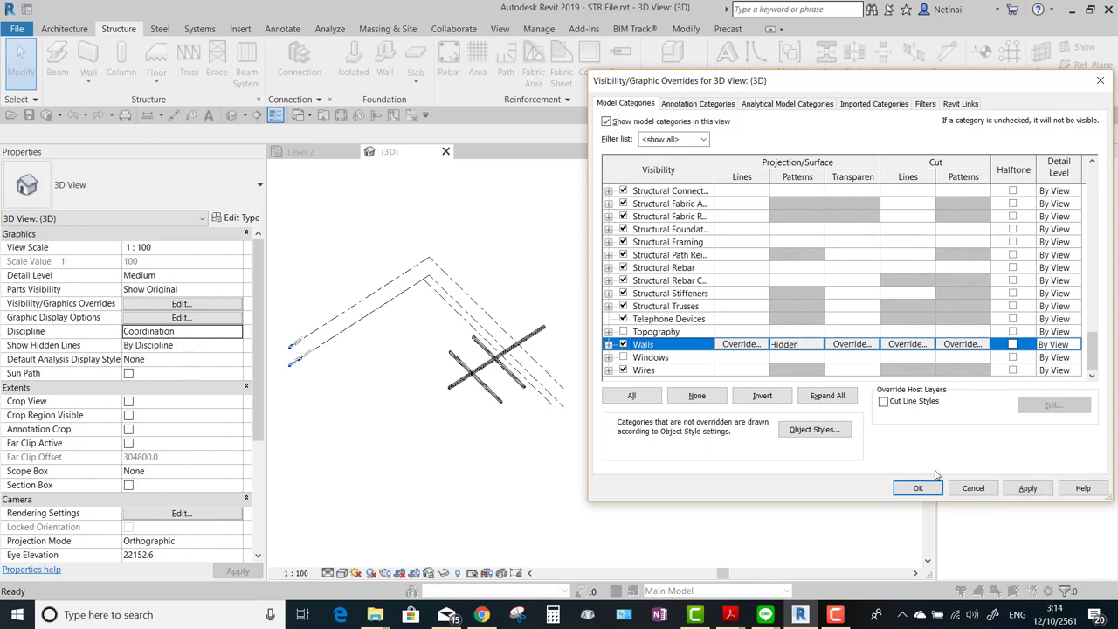
{"action": "left_click", "coordinate": [1027, 488]}
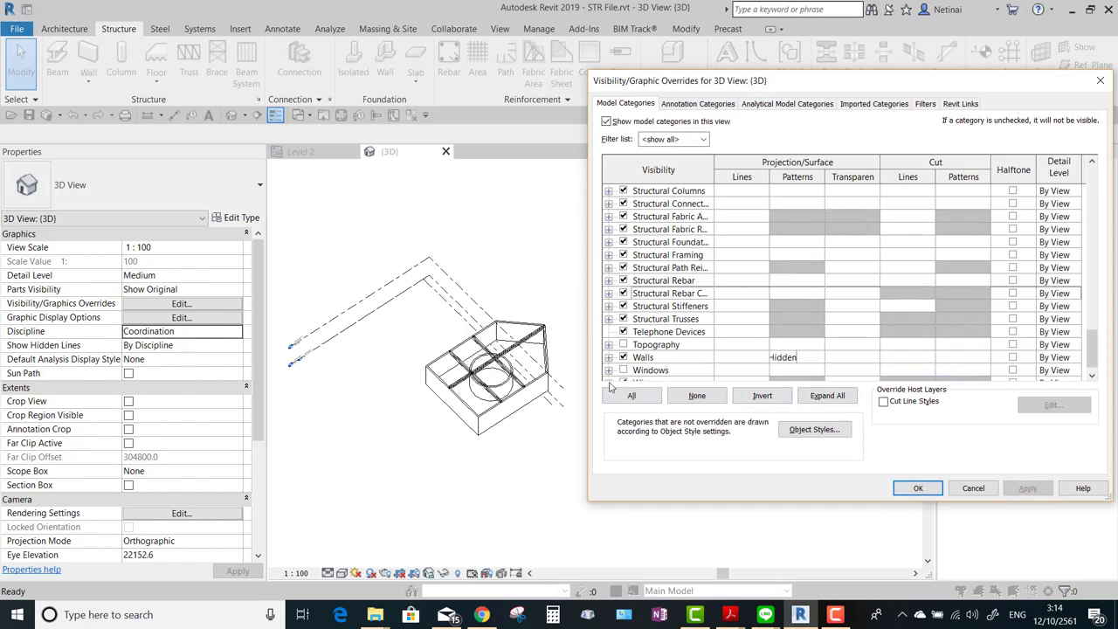
{"action": "left_click", "coordinate": [963, 105]}
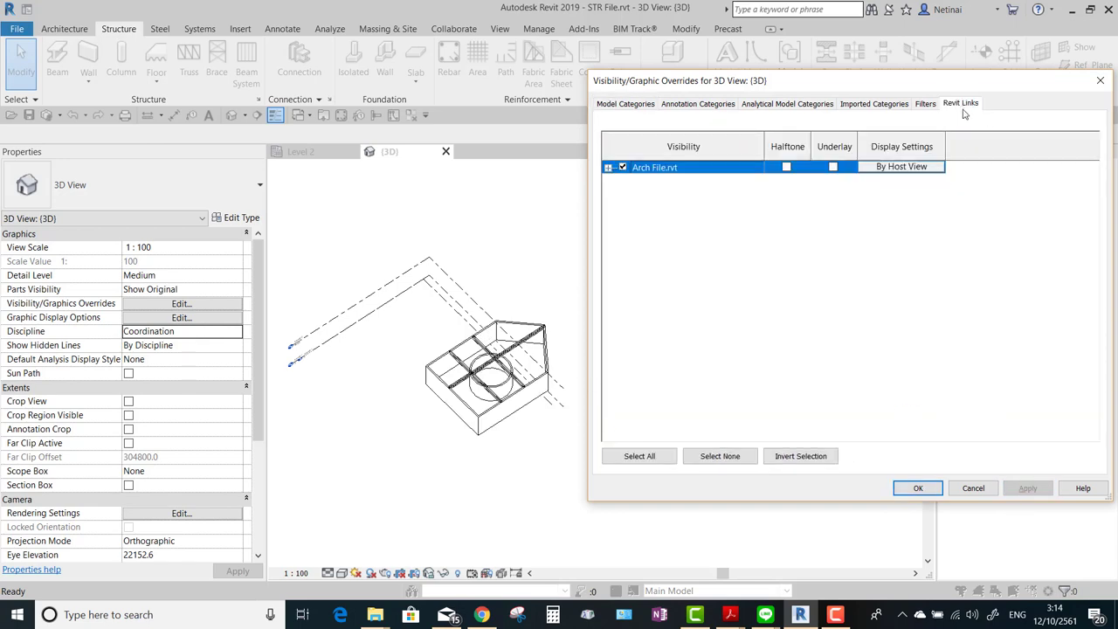
Give Arch File.rvt custom link settings with Walls unchecked, leaving only beams and circular wall visible.
{"action": "left_click", "coordinate": [898, 170]}
{"action": "left_click", "coordinate": [781, 131]}
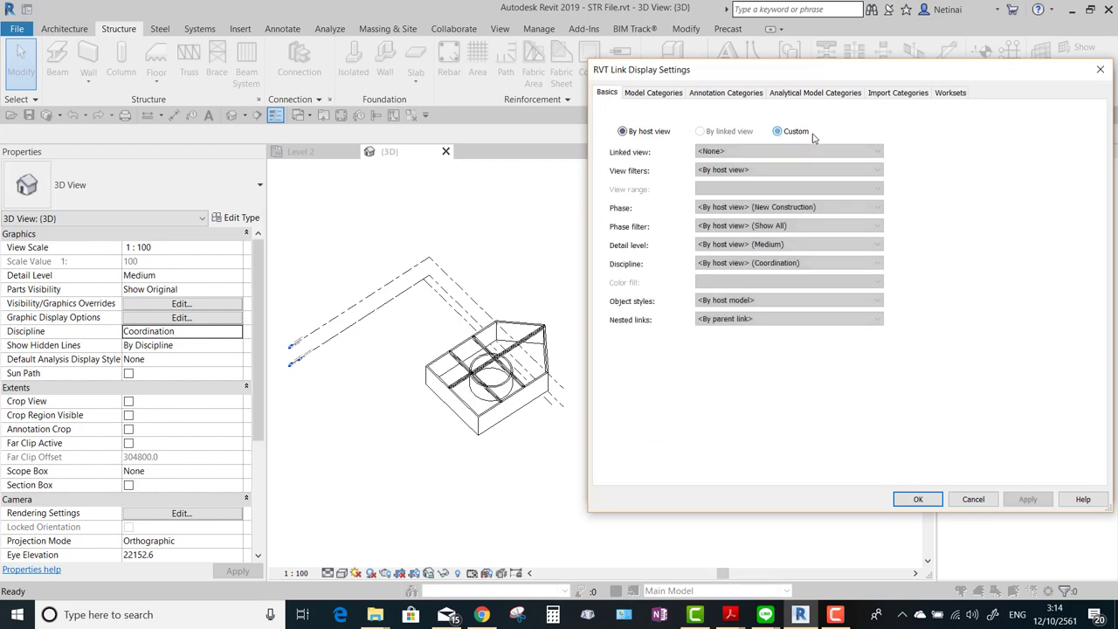
{"action": "left_click", "coordinate": [656, 98]}
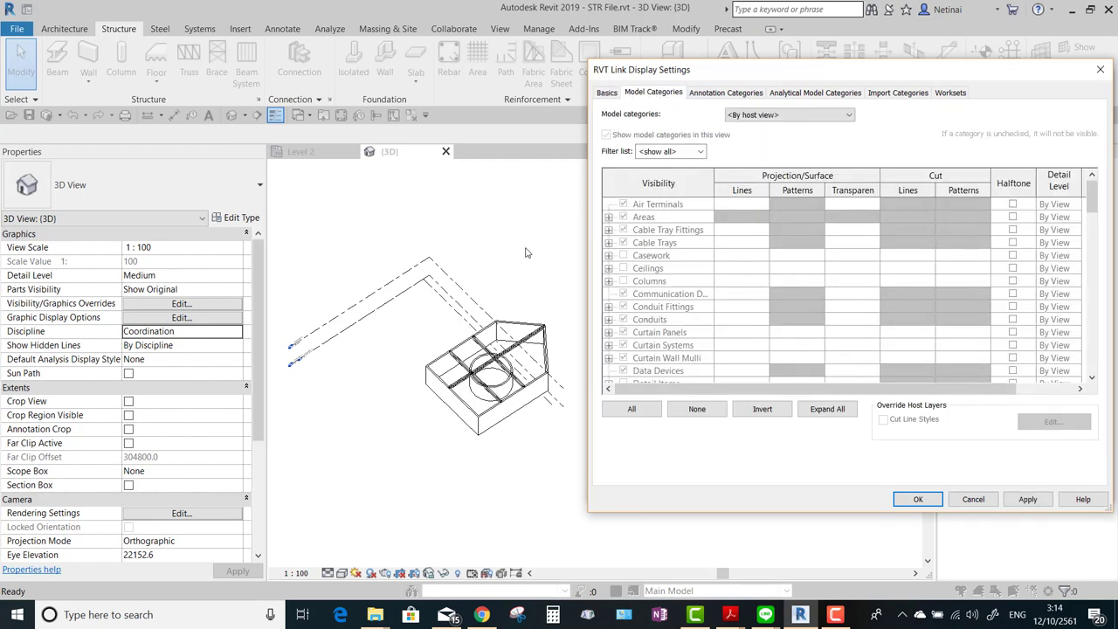
{"action": "left_click", "coordinate": [777, 120]}
{"action": "left_click", "coordinate": [758, 134]}
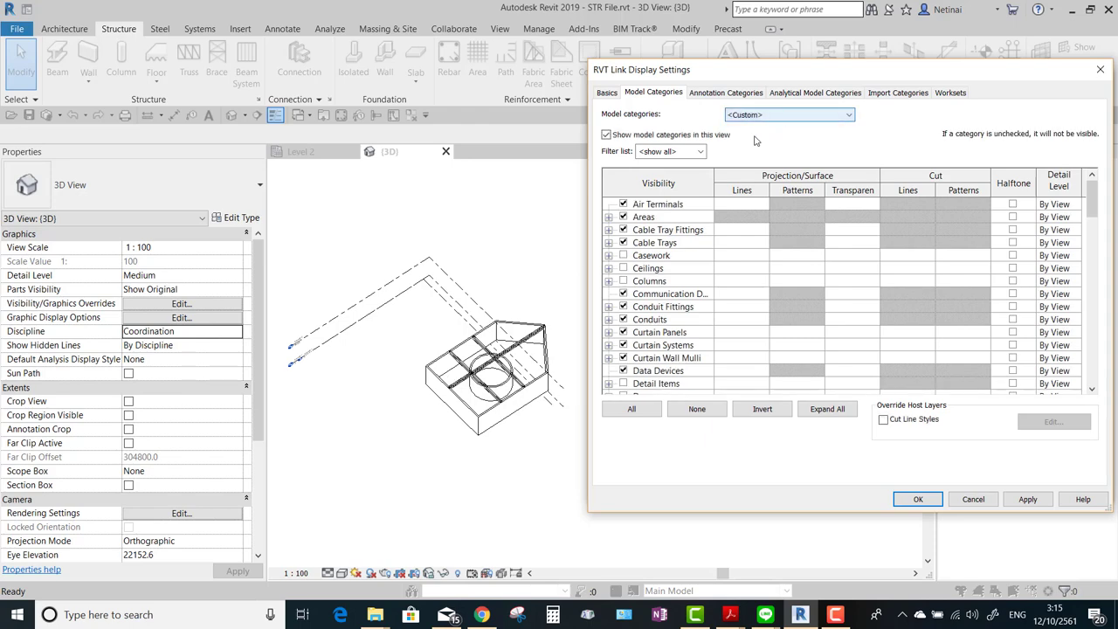
{"action": "left_click", "coordinate": [655, 284]}
{"action": "key", "text": "w"}
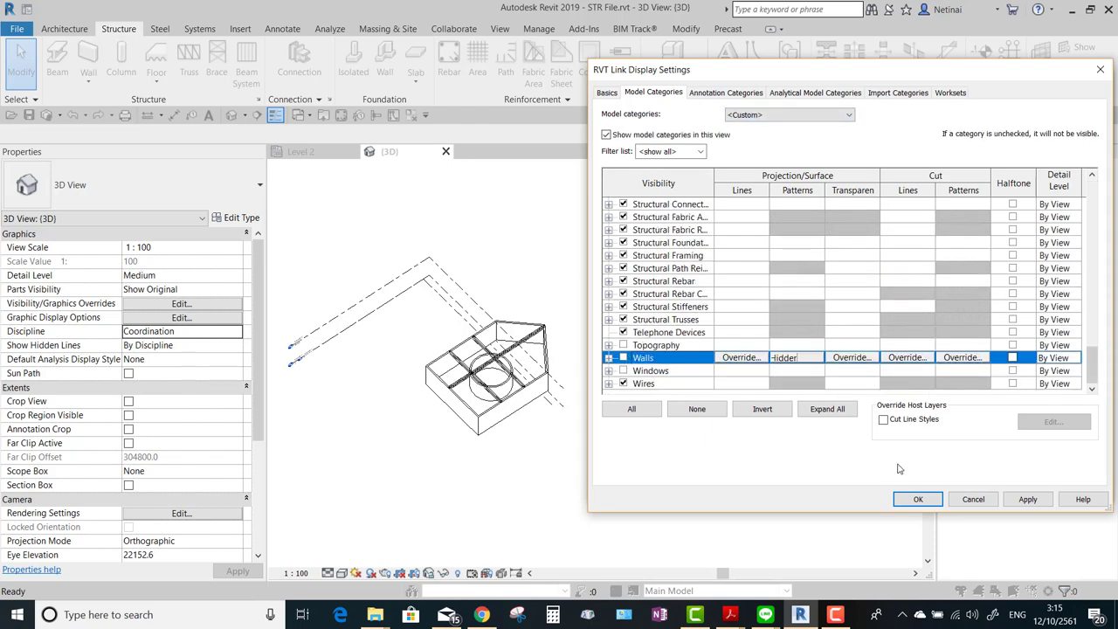
{"action": "left_click", "coordinate": [918, 499]}
{"action": "left_click", "coordinate": [917, 486]}
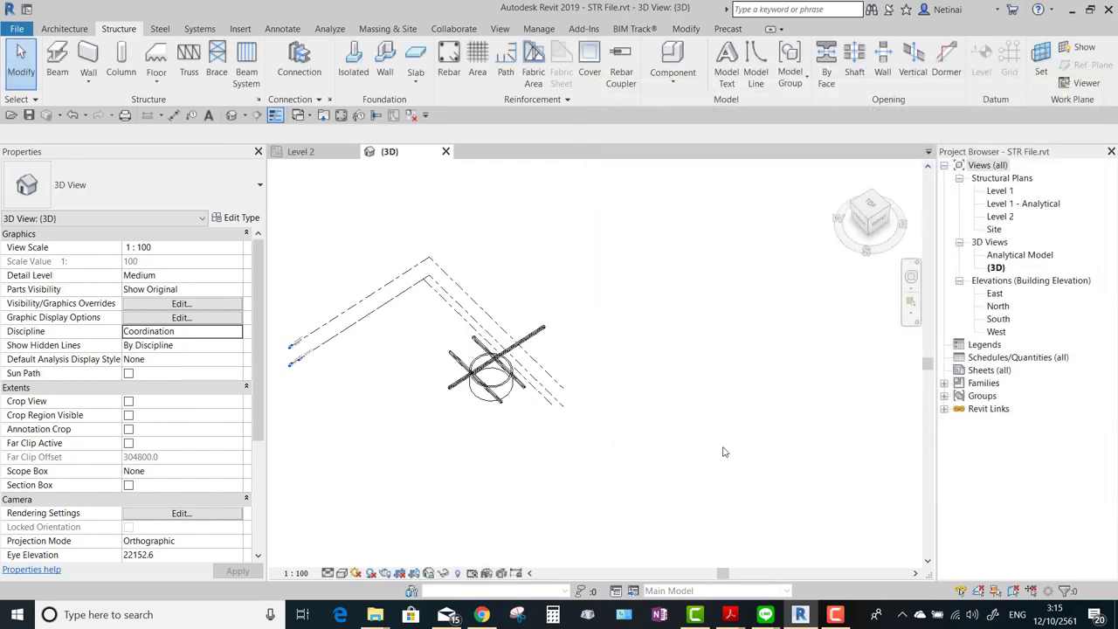
{"action": "mouse_move", "coordinate": [724, 452]}
{"action": "middle_mouse_down", "text": "shift"}
{"action": "mouse_move", "coordinate": [777, 337]}
{"action": "mouse_move", "coordinate": [673, 393]}
{"action": "middle_mouse_up", "text": "shift"}
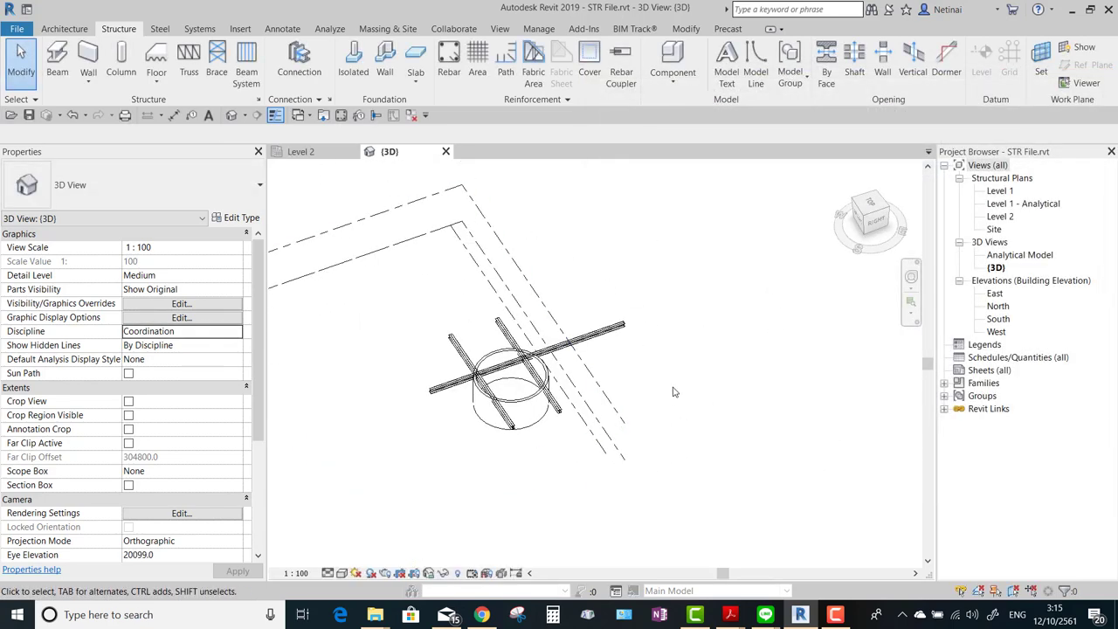